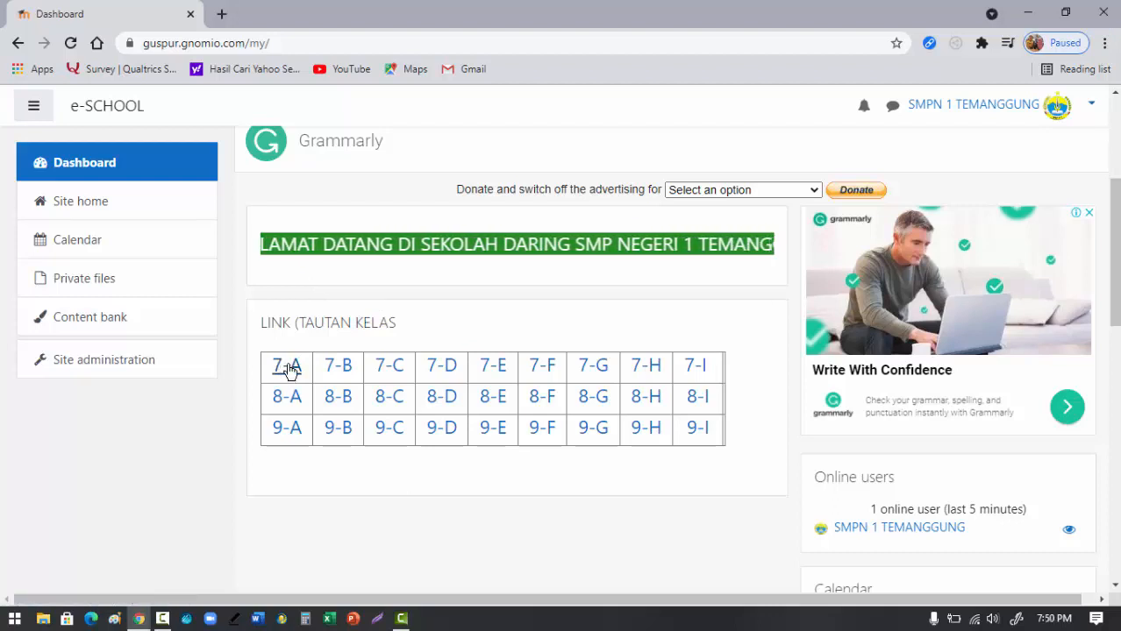
Step: Open the class 7-A site and log in with the prefilled teacher account
left_click(290, 369)
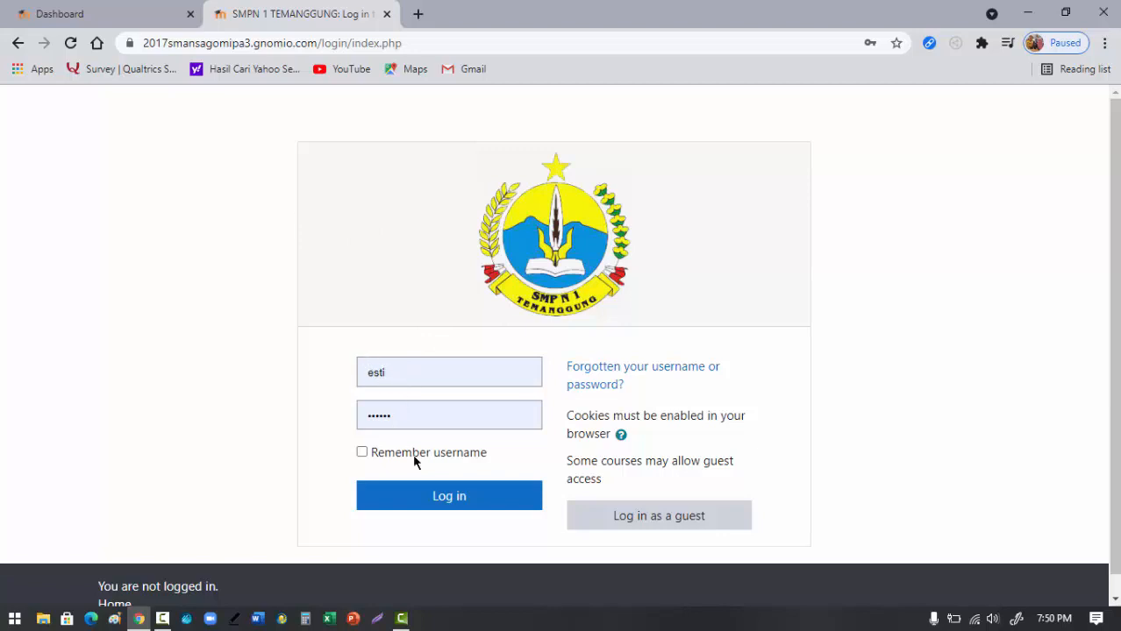
left_click(442, 498)
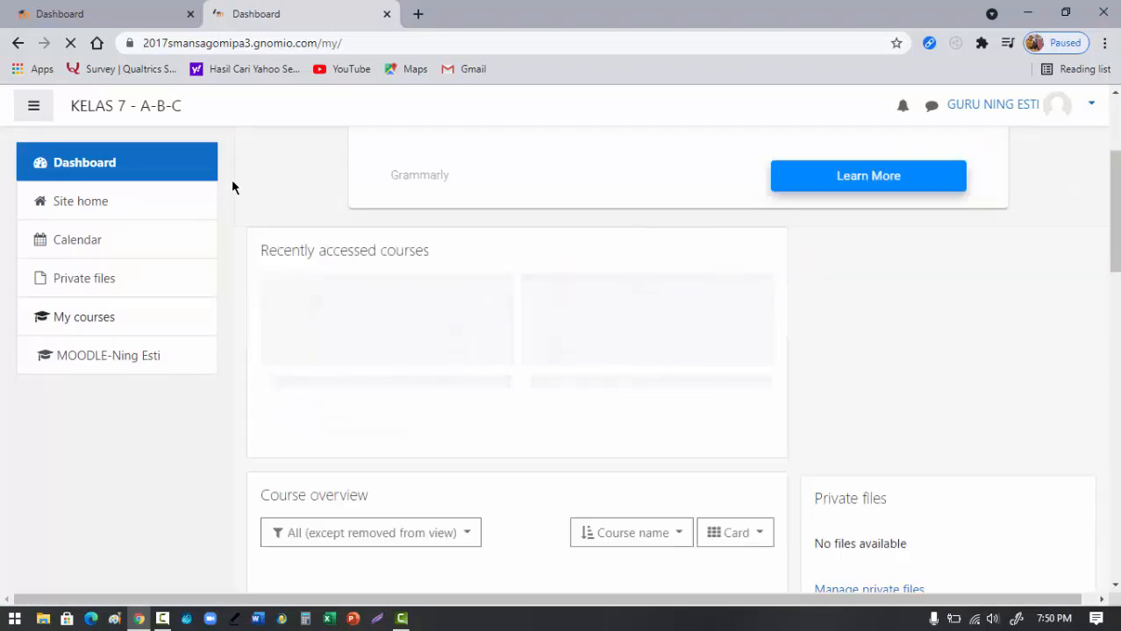
Step: Open the site home page and look through its available courses
left_click(93, 208)
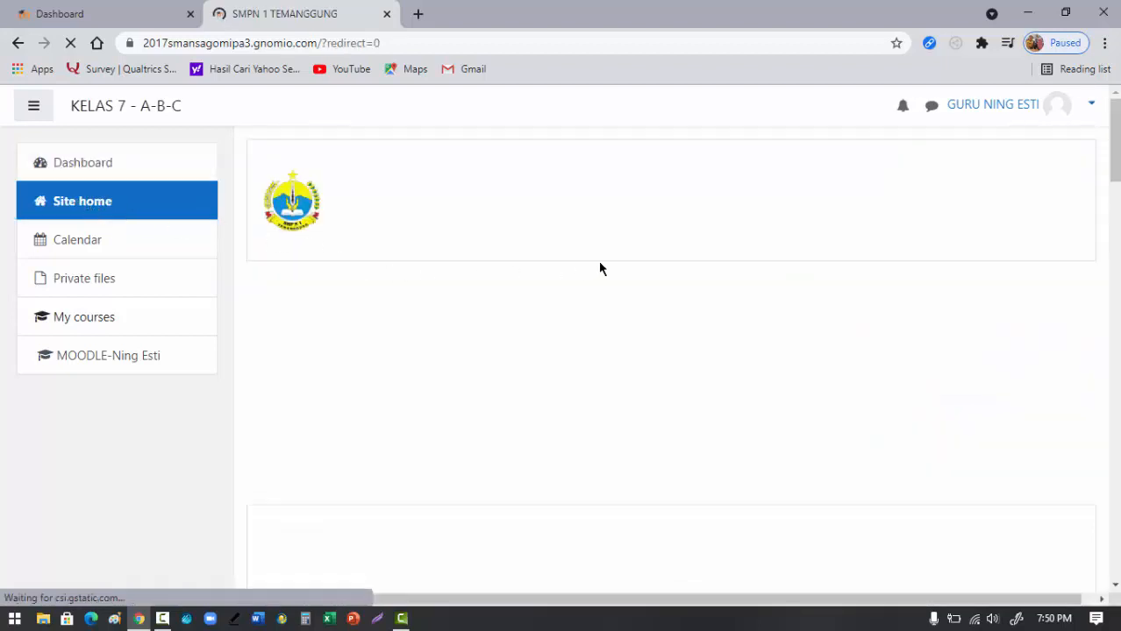
scroll(600, 269, "down", 5)
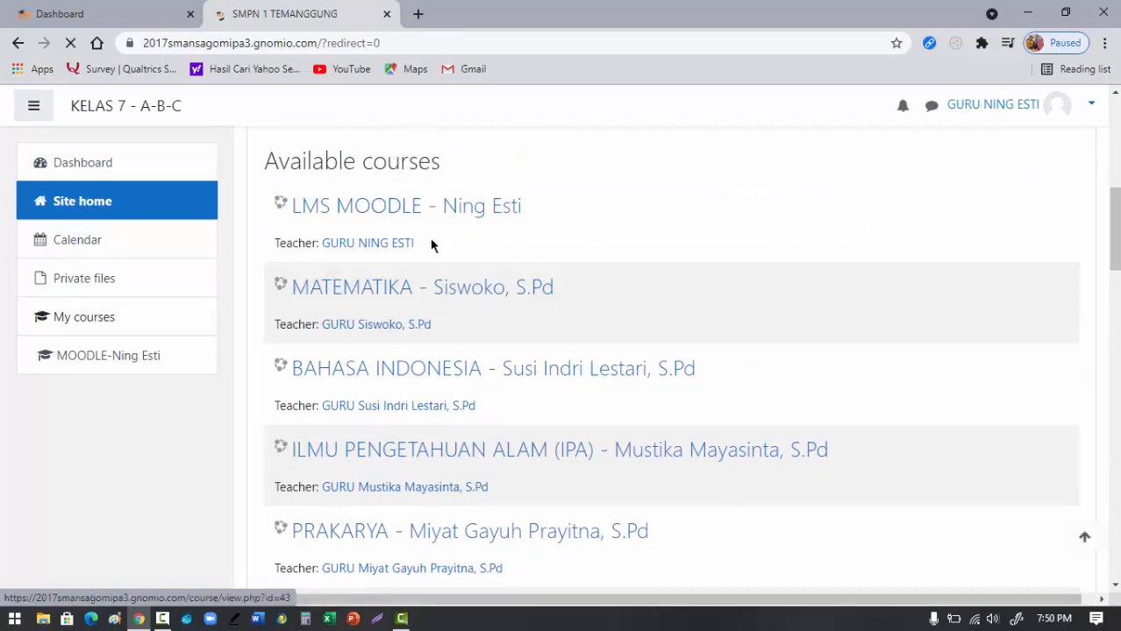
scroll(370, 313, "up", 1)
scroll(388, 320, "down", 2)
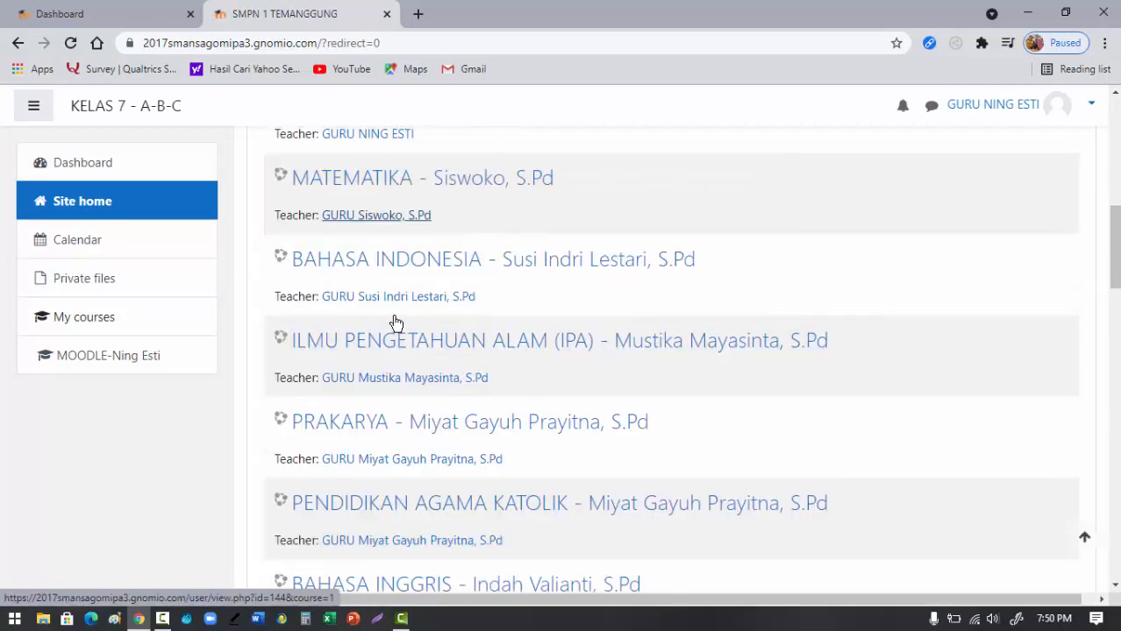
scroll(394, 322, "down", 1)
scroll(506, 303, "up", 3)
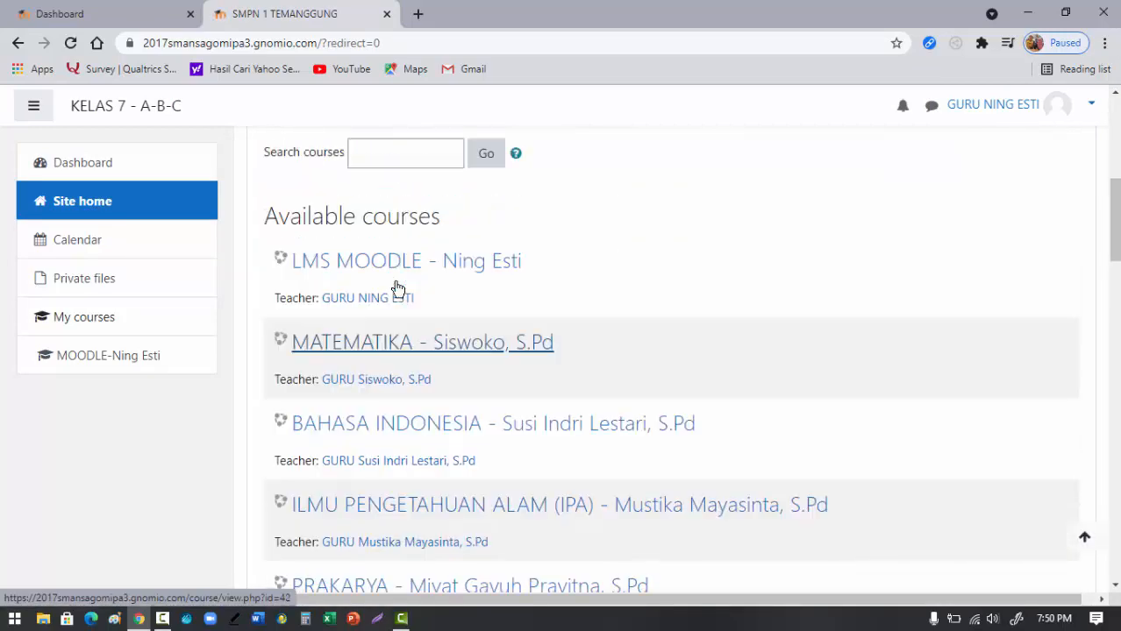
scroll(397, 290, "up", 1)
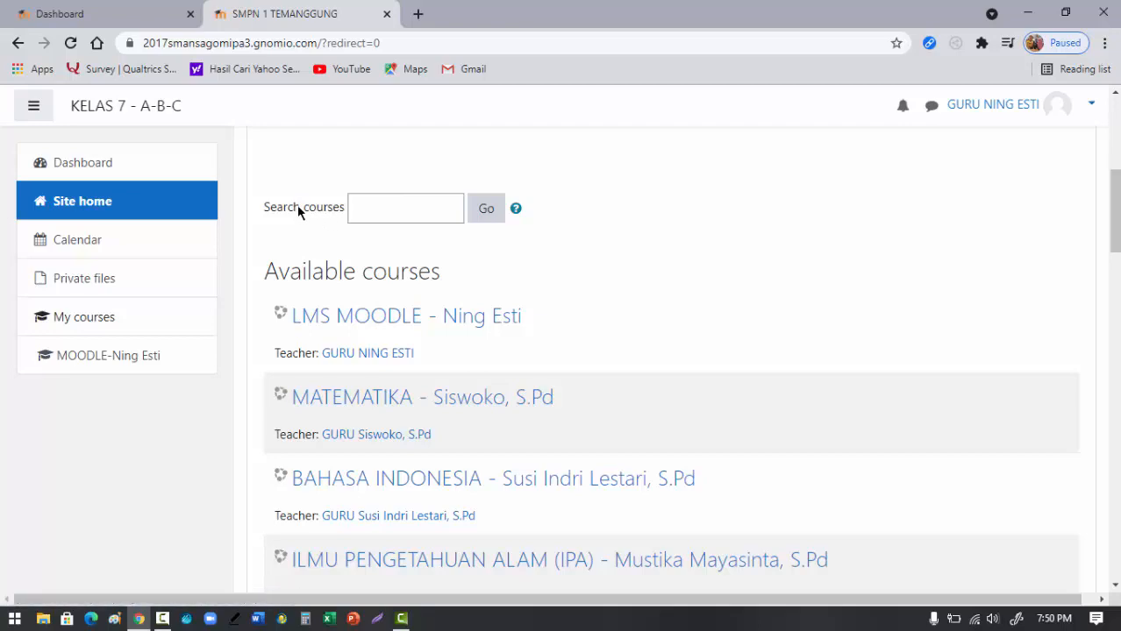
Step: Search the courses for the LMS MOODLE course teacher's first name
left_click(369, 207)
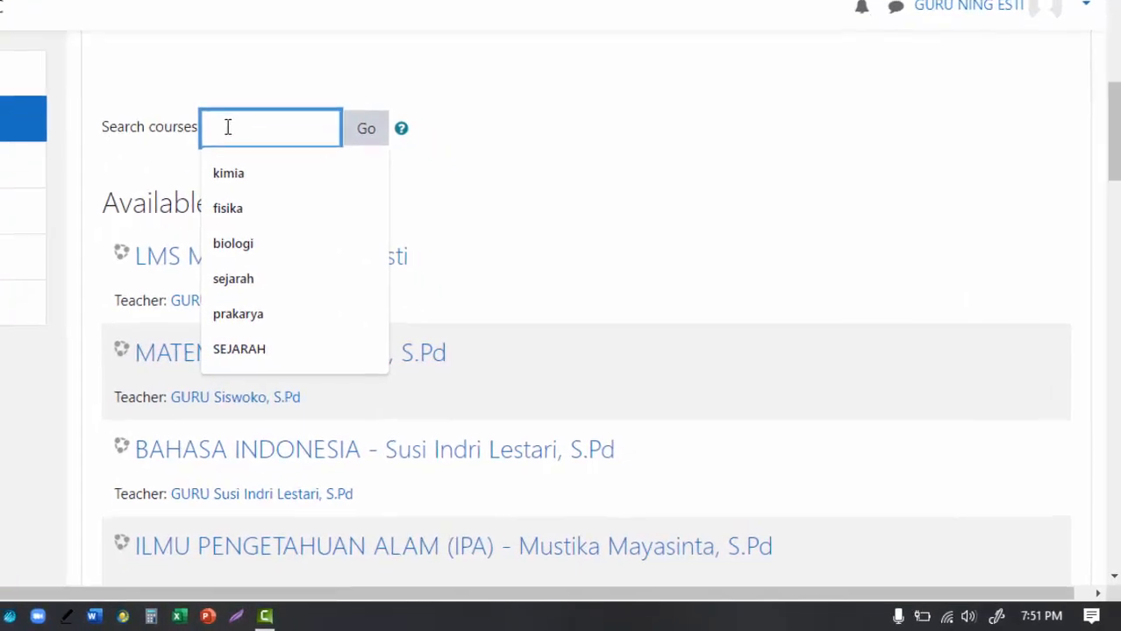
type("esti")
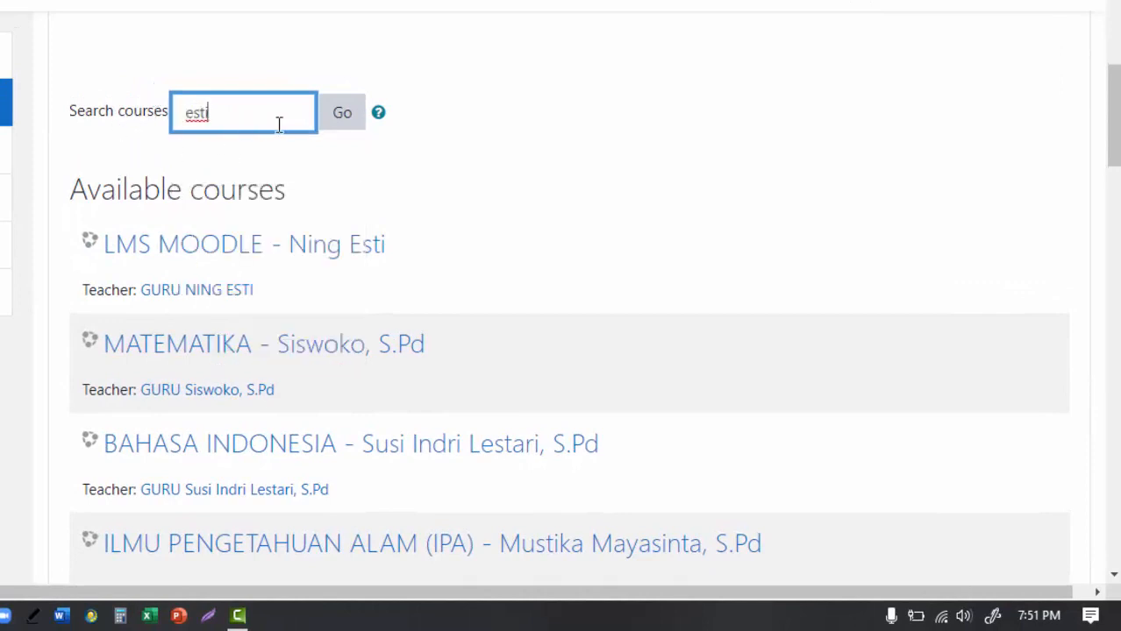
left_click(342, 116)
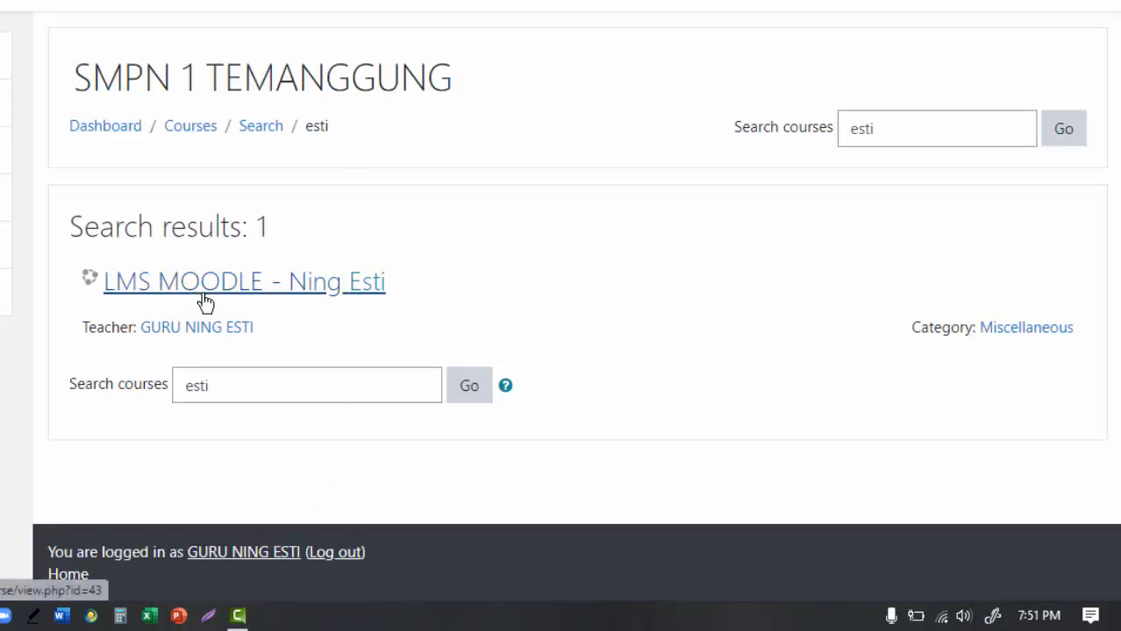
Step: Search the courses for the MATEMATIKA teacher's name
left_click(265, 394)
double_click(191, 387)
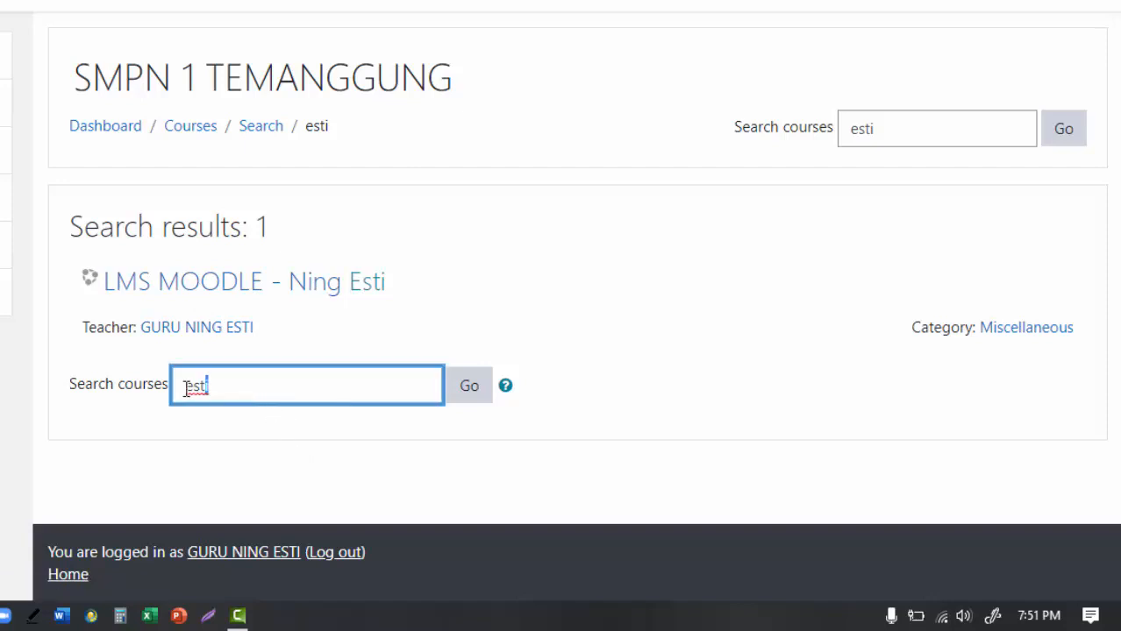
type("siswoko")
left_click(471, 388)
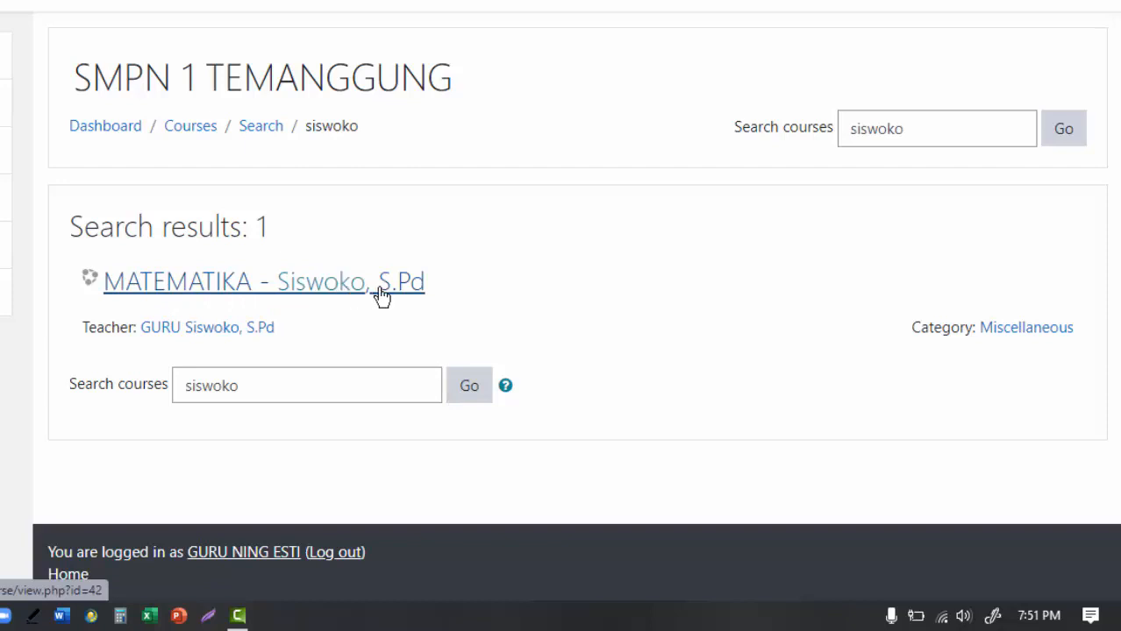
Step: Search the courses for "moodle" and open the LMS MOODLE course
left_click_drag(280, 397, 160, 396)
type("esti")
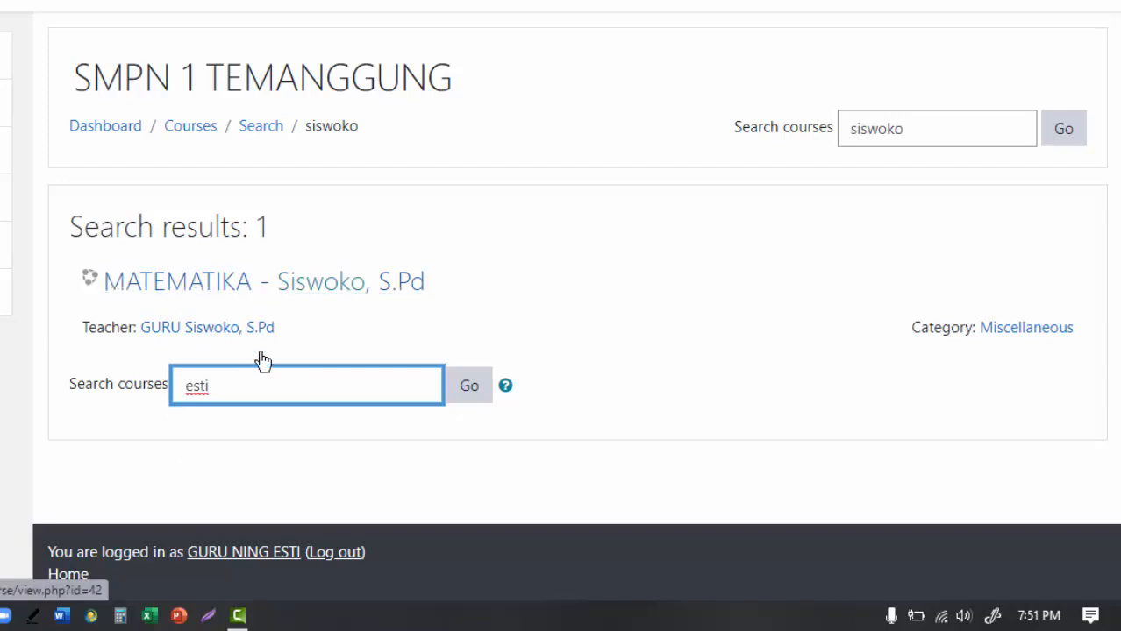
left_click_drag(249, 384, 156, 394)
type("mo")
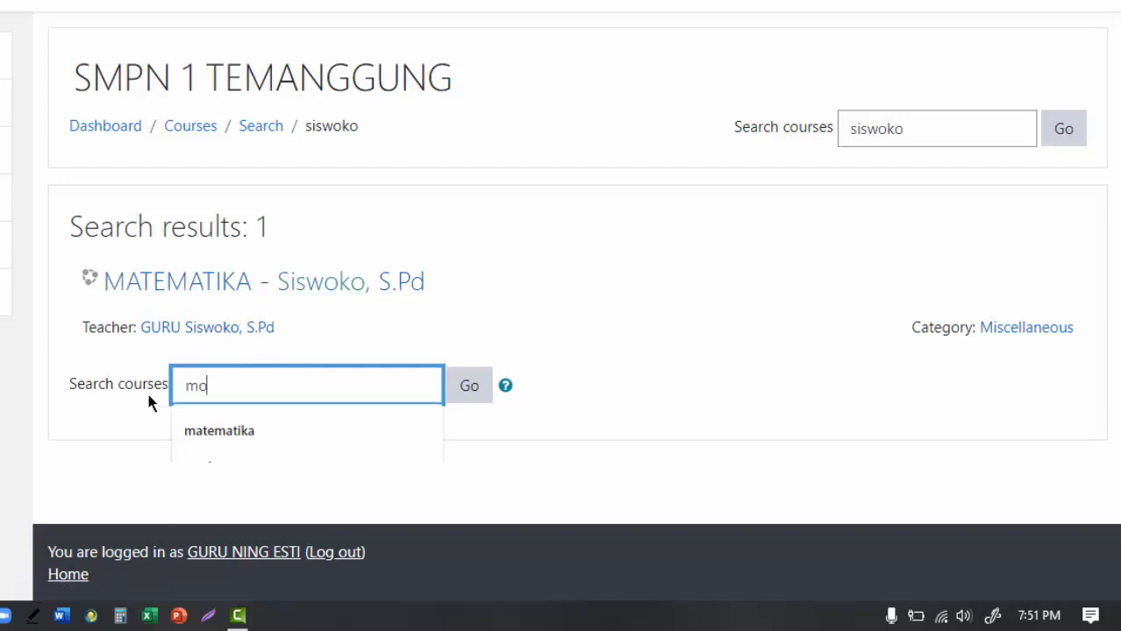
type("odle")
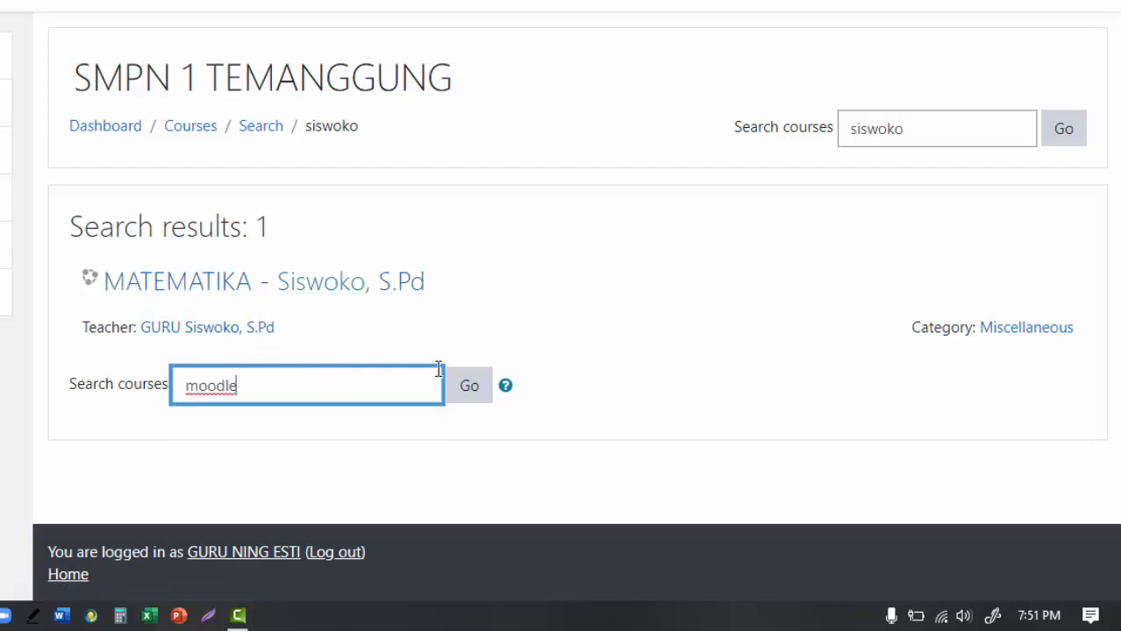
left_click(465, 385)
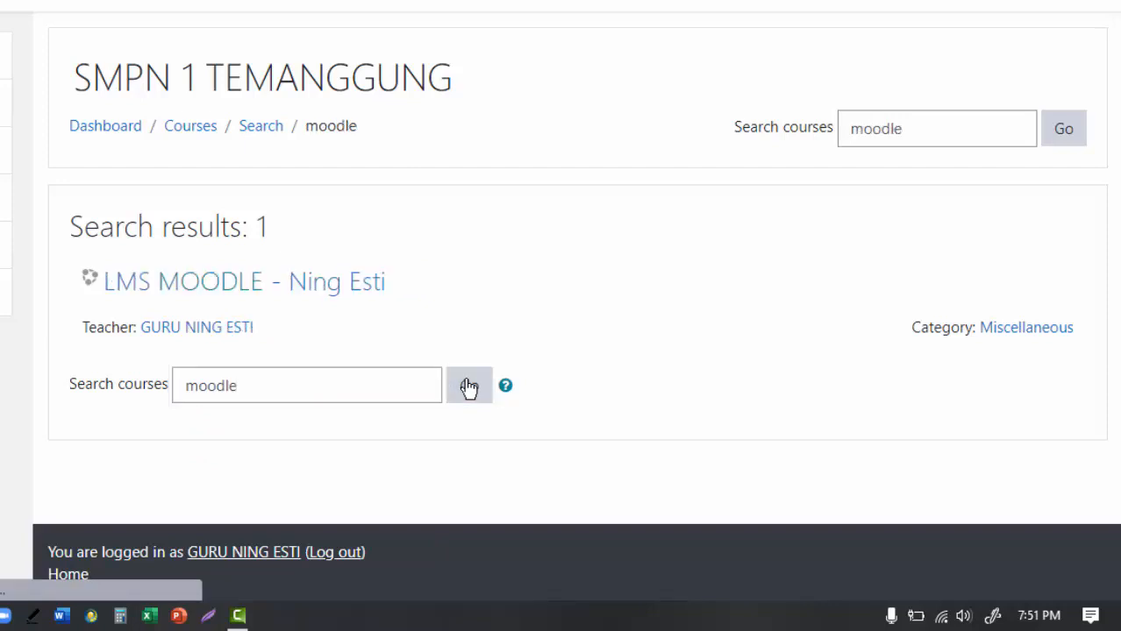
left_click(183, 285)
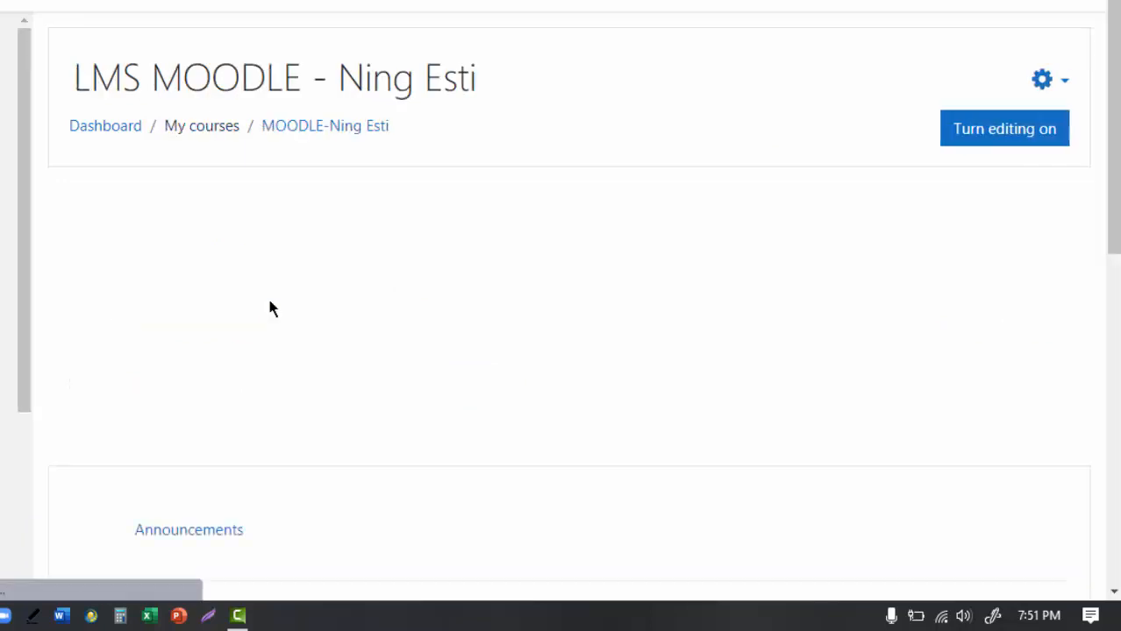
Step: Review the quizzes listed in the LMS MOODLE course and turn on course editing
scroll(416, 338, "down", 8)
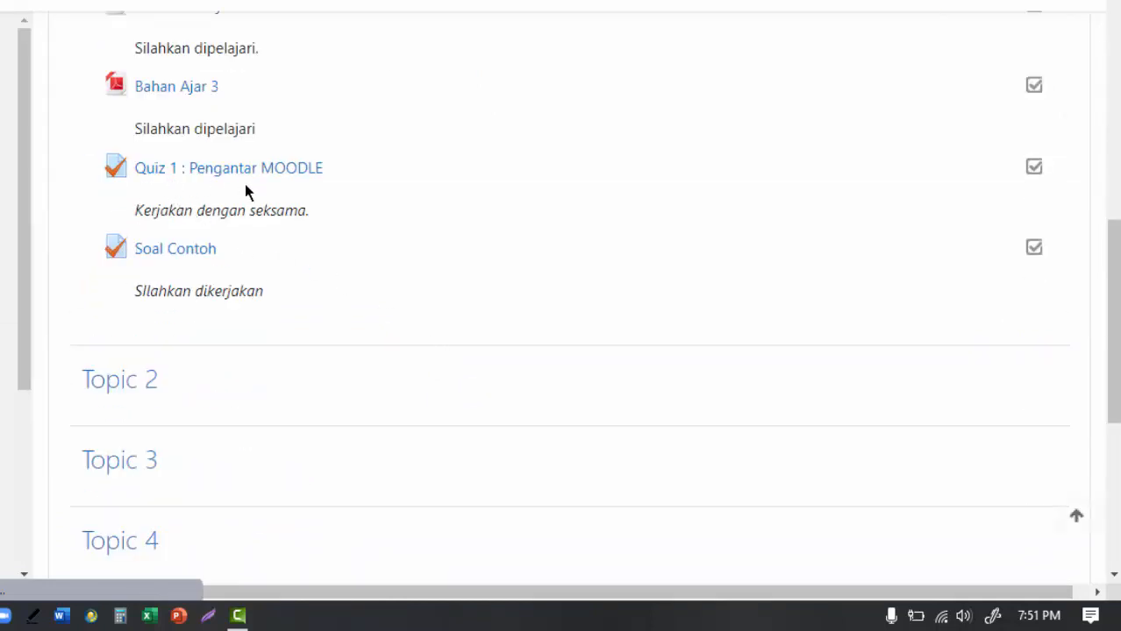
left_click(177, 174)
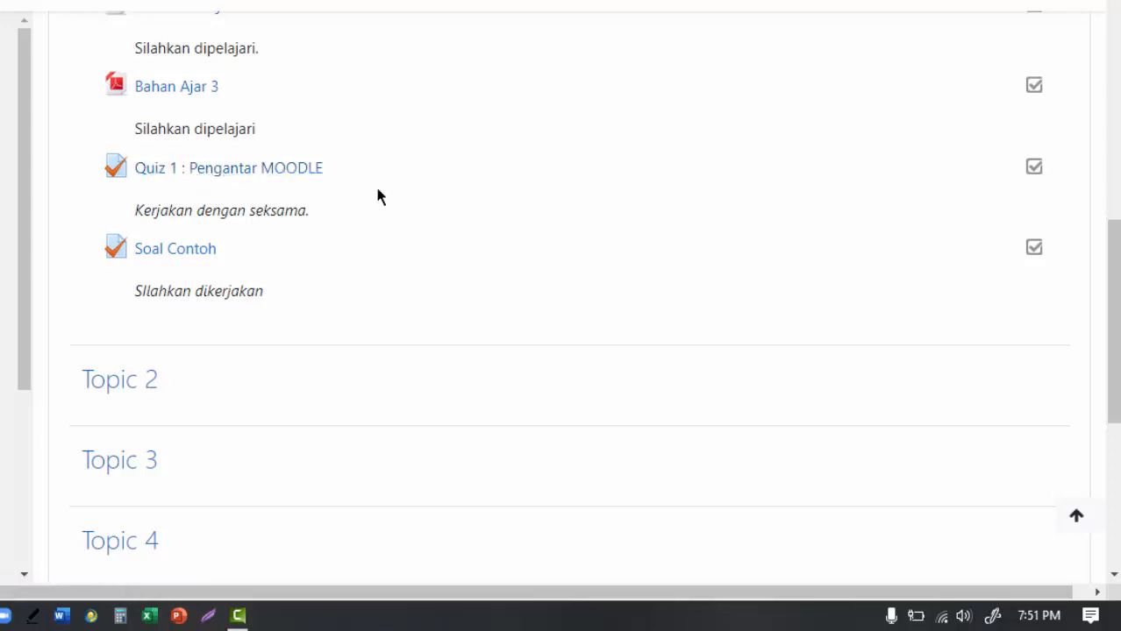
scroll(586, 185, "up", 8)
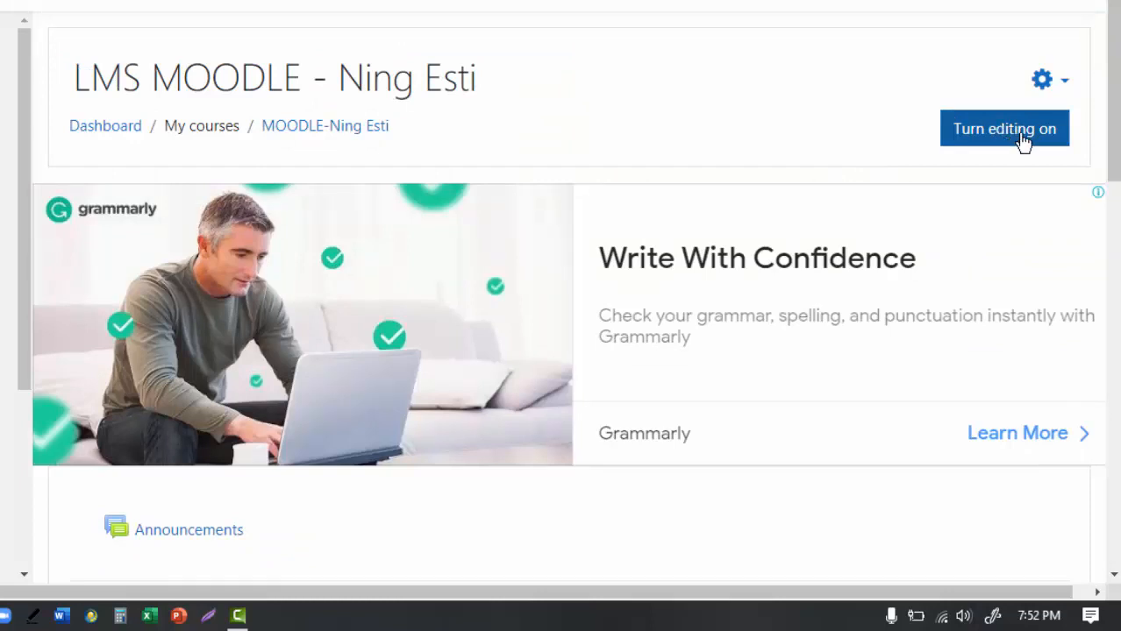
left_click(1019, 133)
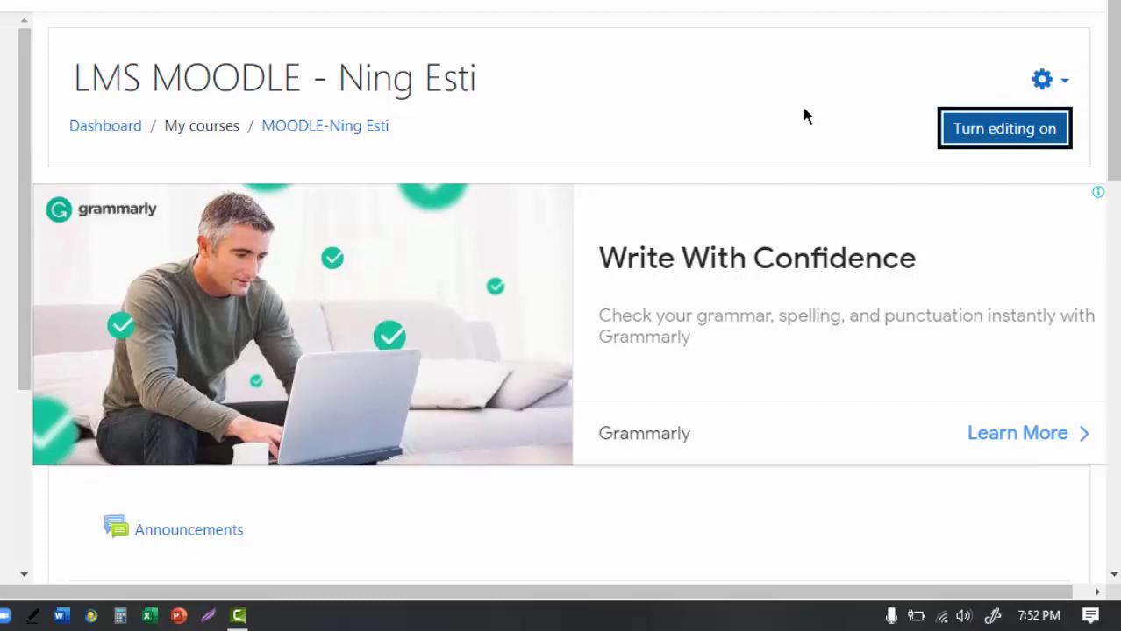
Step: Open the settings of the quiz "Quiz 1 : Pengantar MOODLE" for editing
scroll(803, 108, "down", 2)
scroll(803, 112, "down", 5)
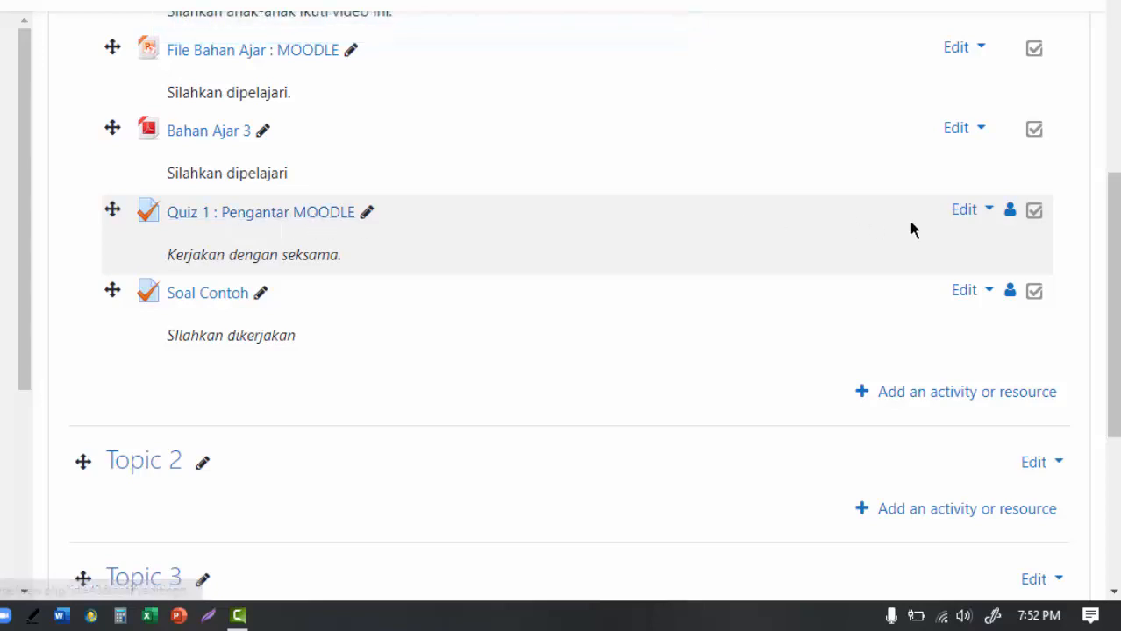
left_click(983, 213)
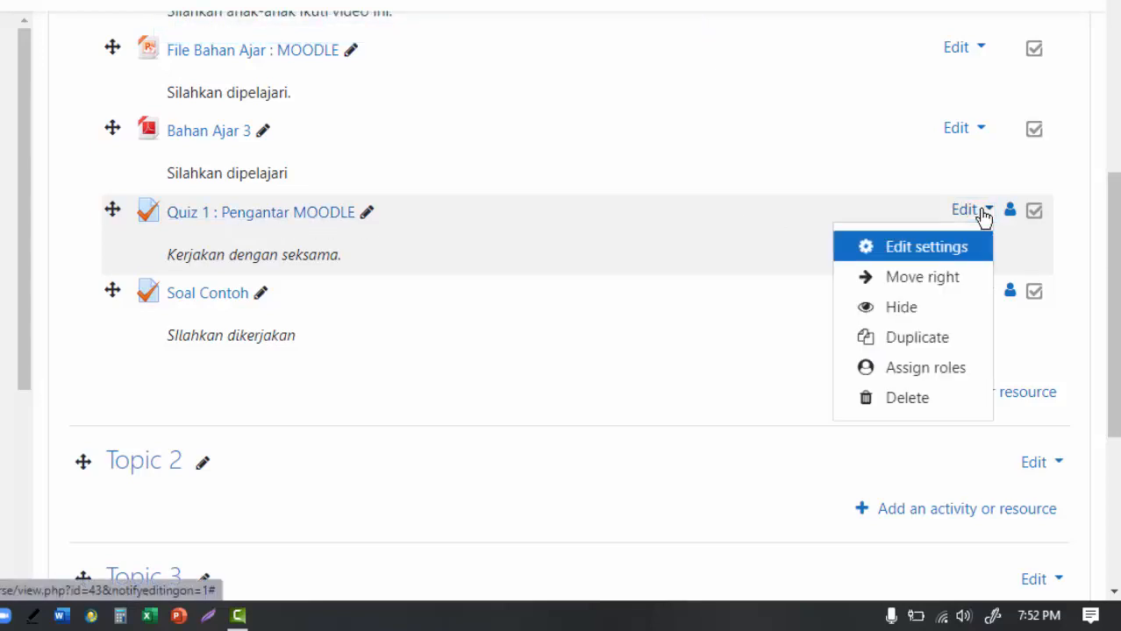
left_click(983, 213)
left_click(985, 212)
key("Escape")
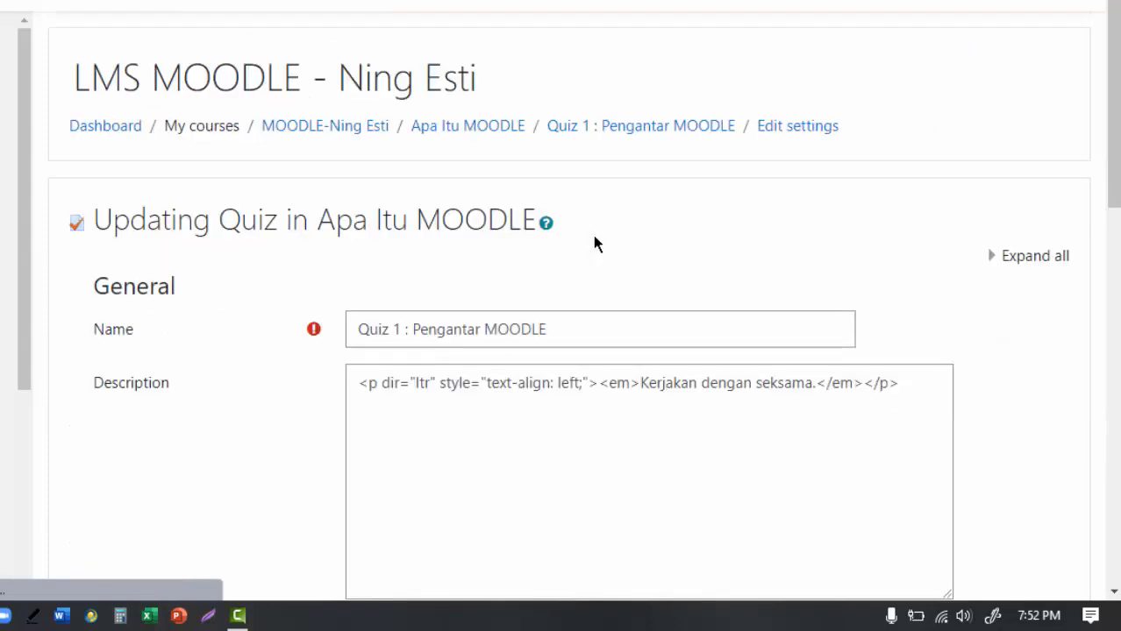
Step: Expand the quiz's Timing settings and enable its opening date, closing date and time limit
left_click(611, 331)
scroll(614, 335, "down", 2)
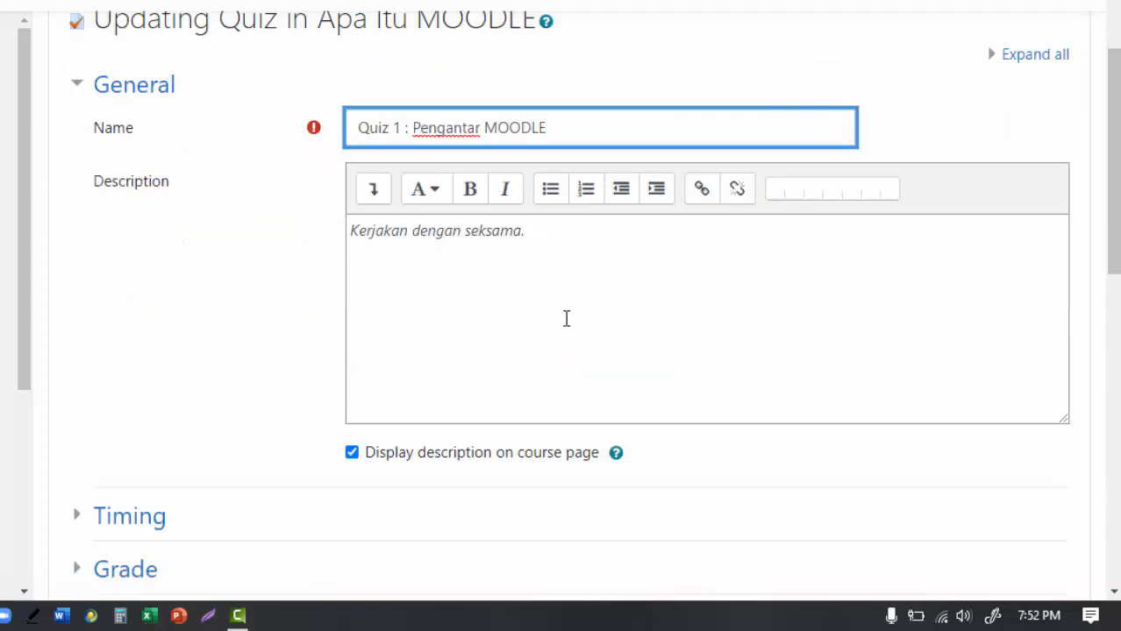
scroll(566, 318, "down", 2)
scroll(431, 352, "down", 1)
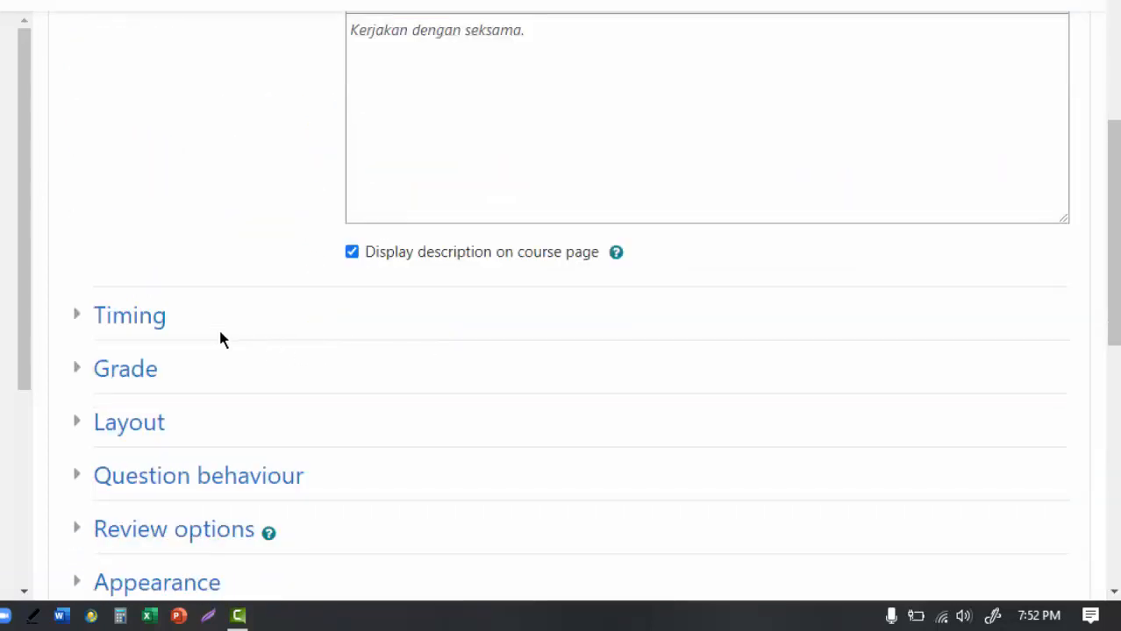
left_click(151, 322)
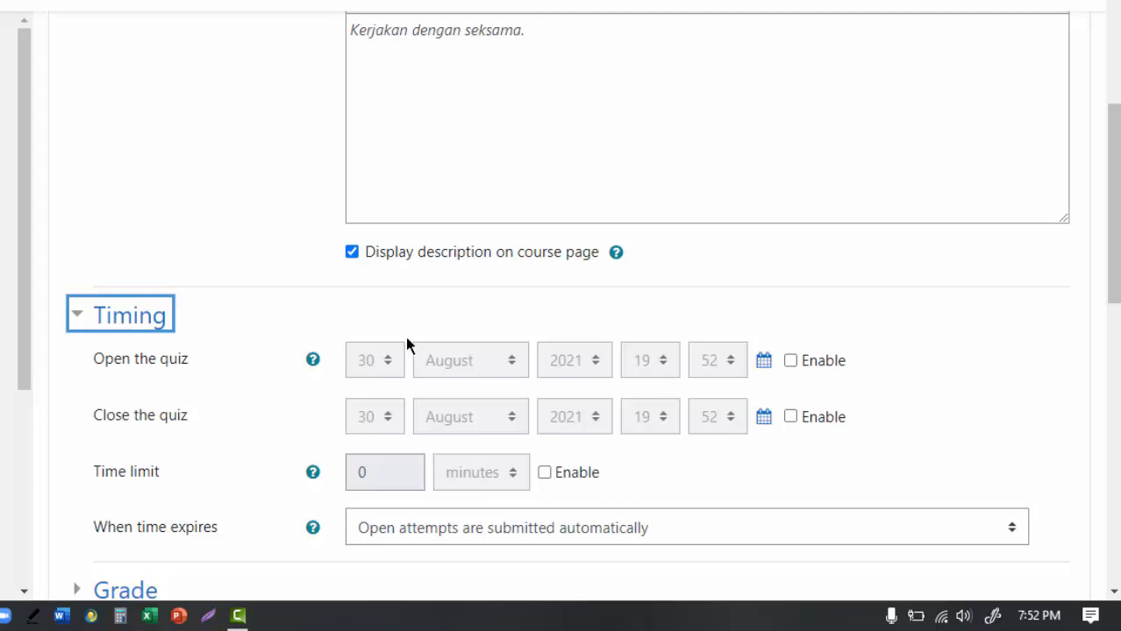
left_click(790, 361)
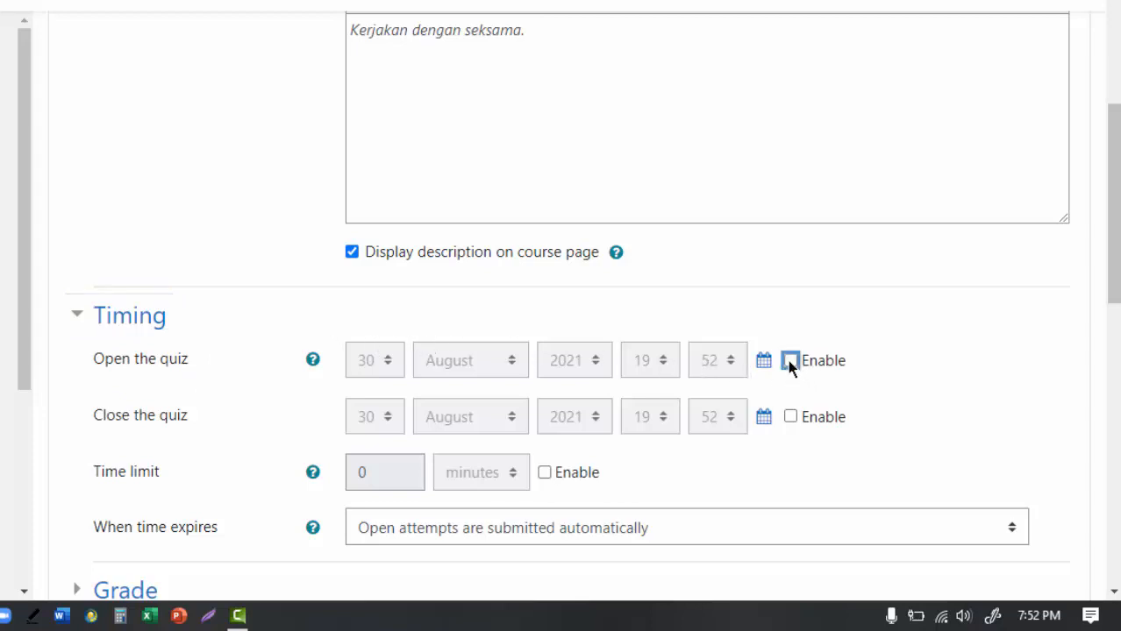
left_click(790, 417)
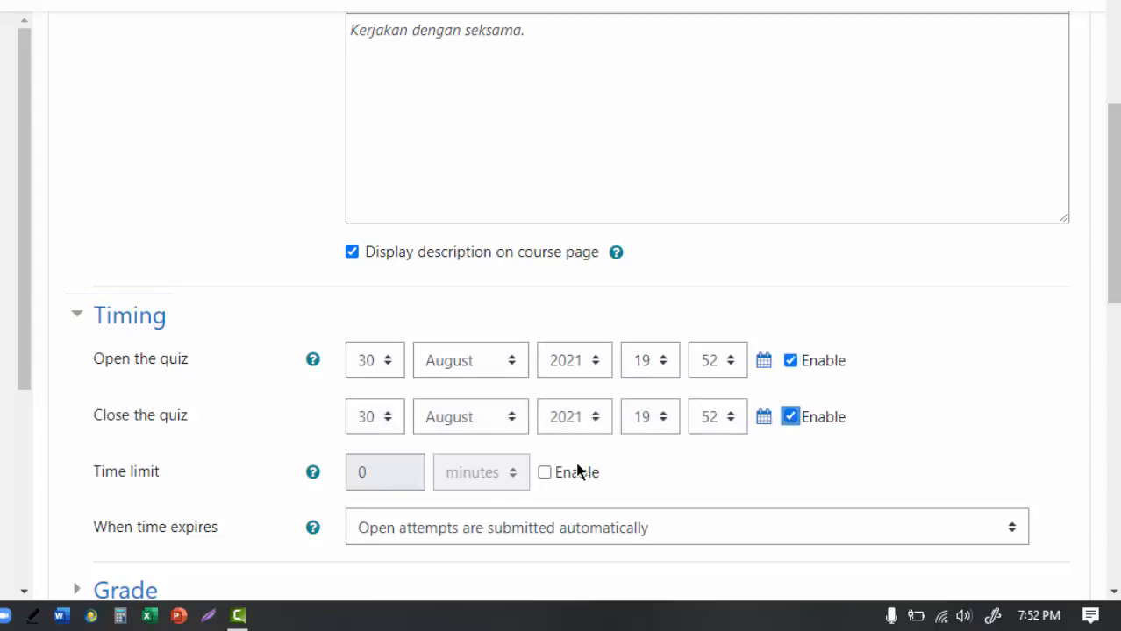
left_click(544, 473)
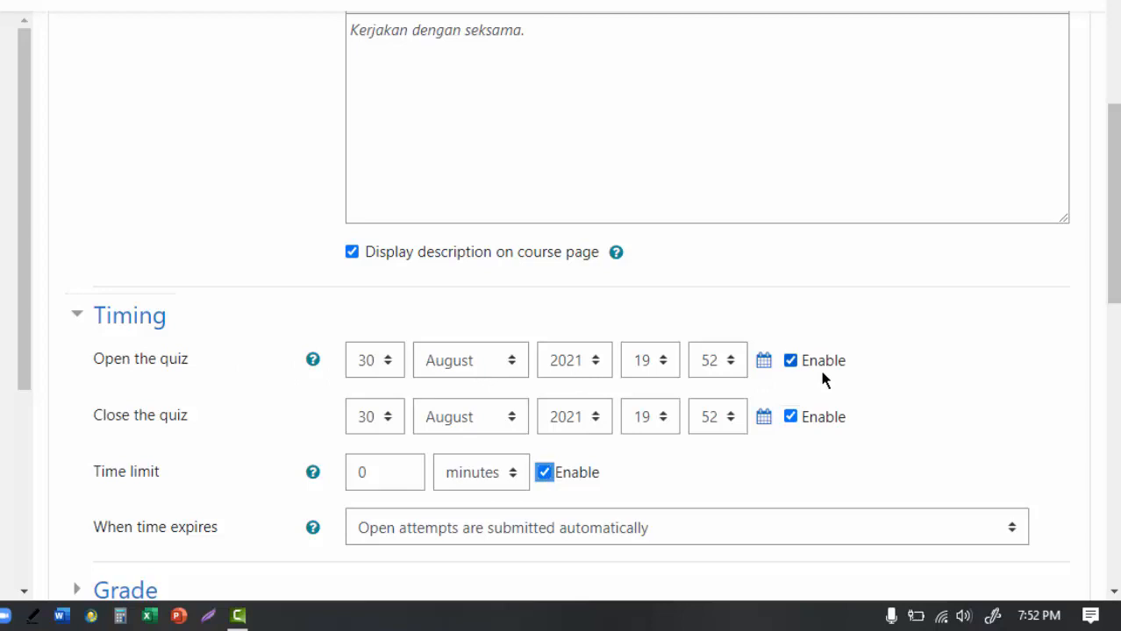
Step: Set the quiz's opening date and time to 31 August 2021, 07:00
left_click(387, 361)
left_click(393, 331)
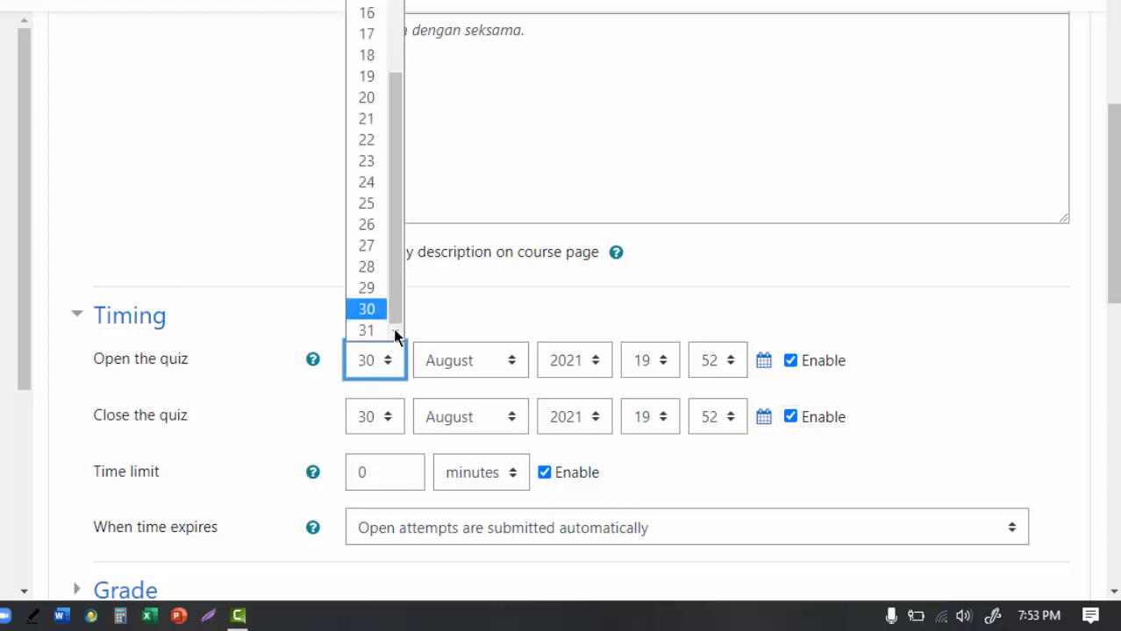
left_click(378, 338)
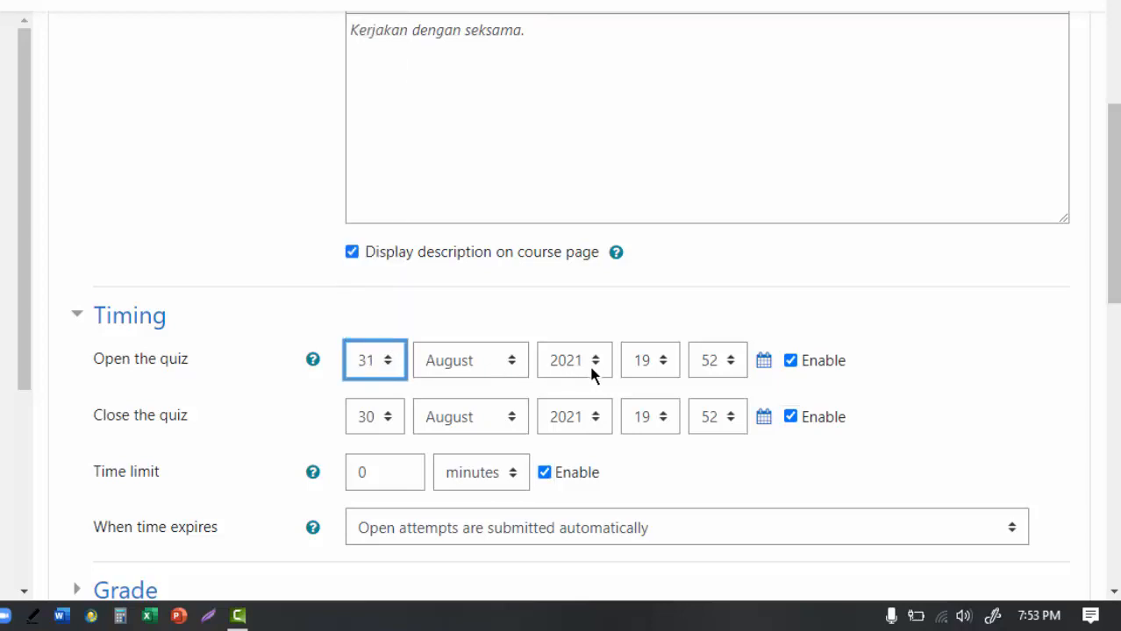
left_click(662, 366)
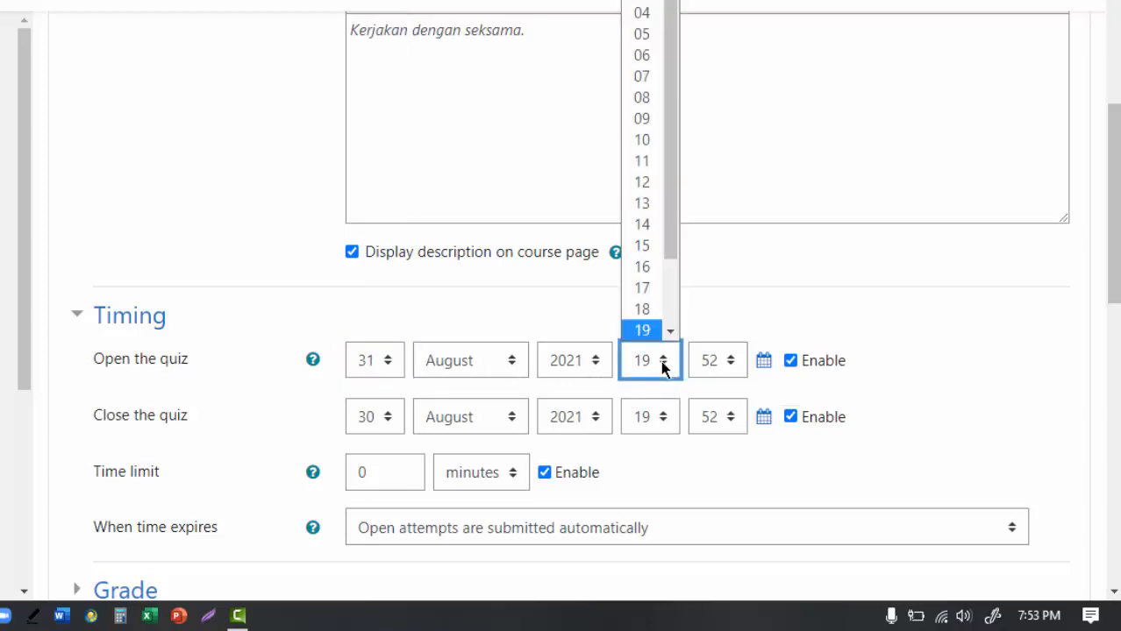
left_click(646, 76)
left_click(724, 360)
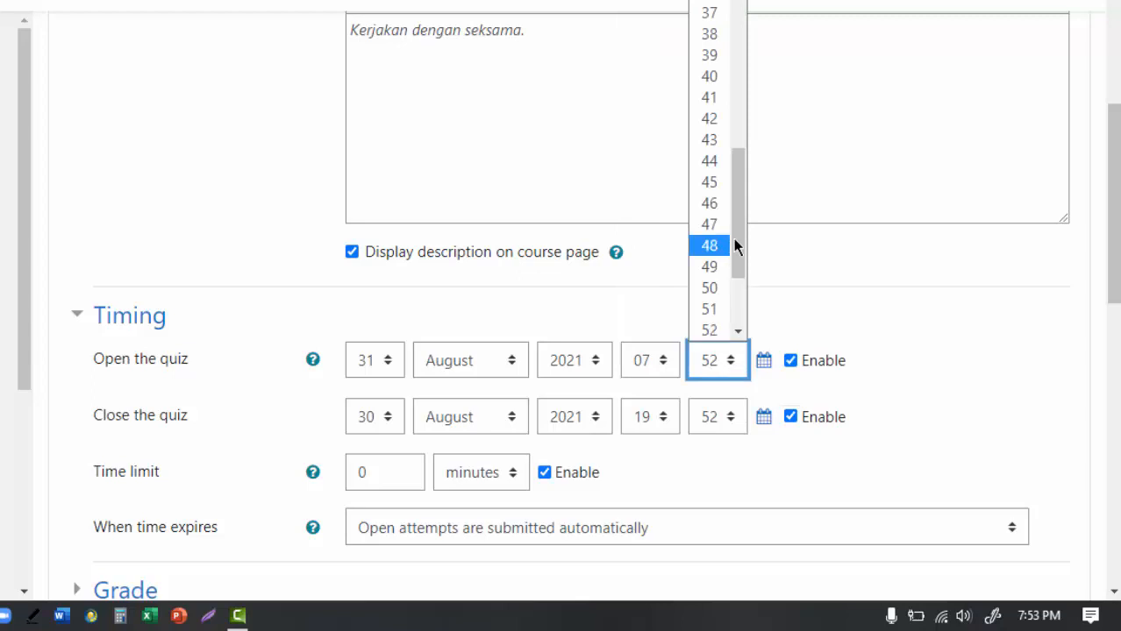
left_click_drag(742, 240, 741, 4)
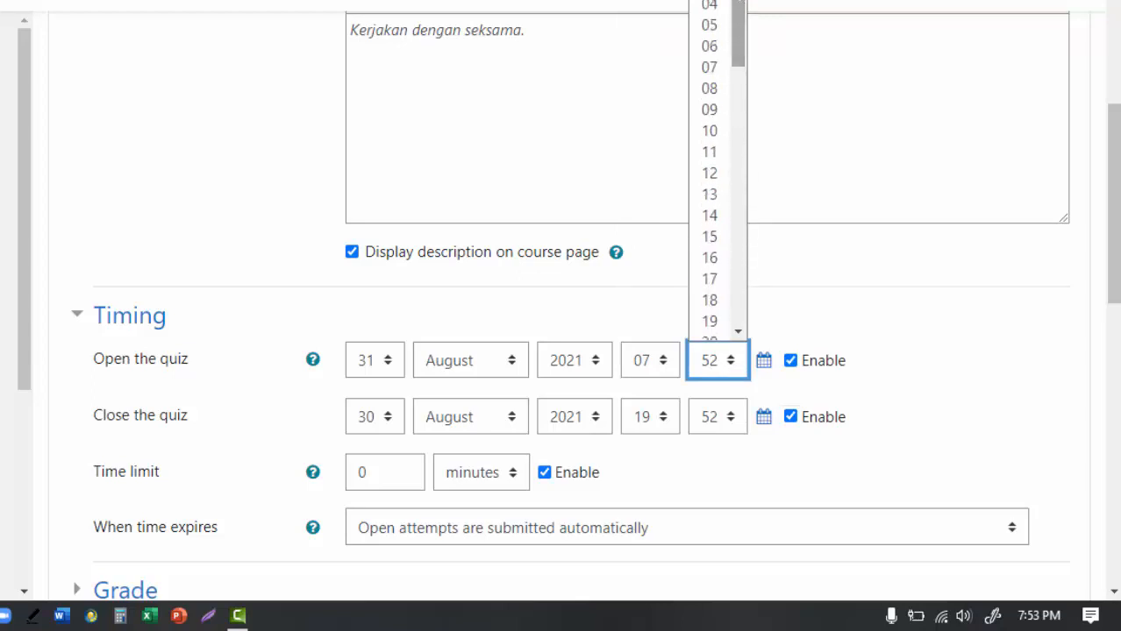
left_click(713, 17)
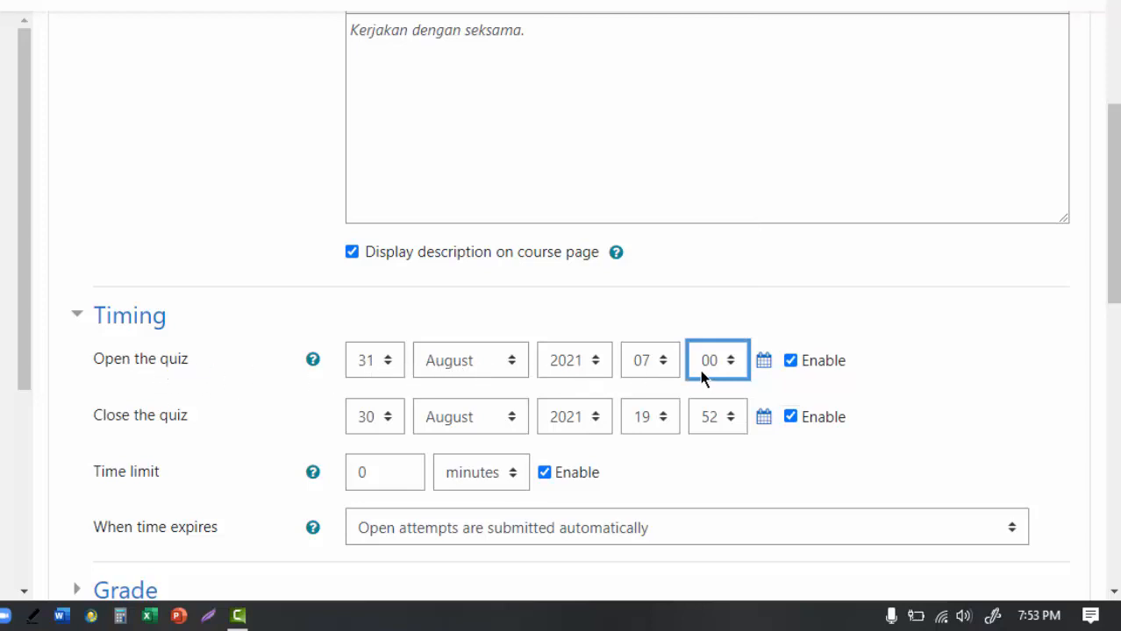
Step: Keep the quiz's closing date enabled and set it to 31 August 2021, 09:00
left_click(790, 418)
left_click(791, 418)
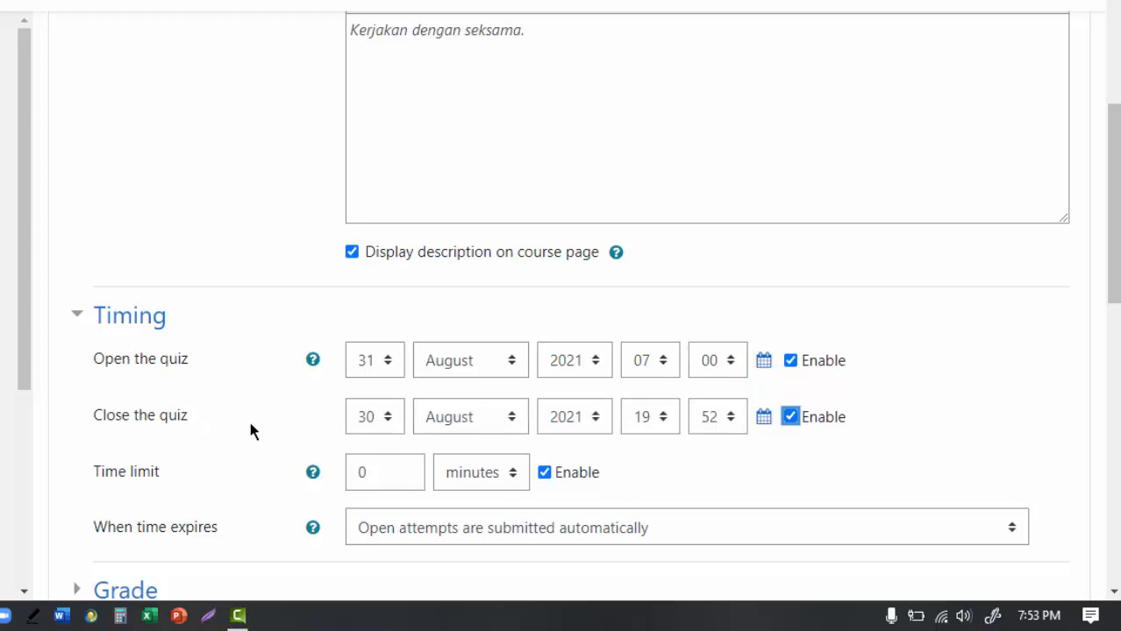
left_click(391, 456)
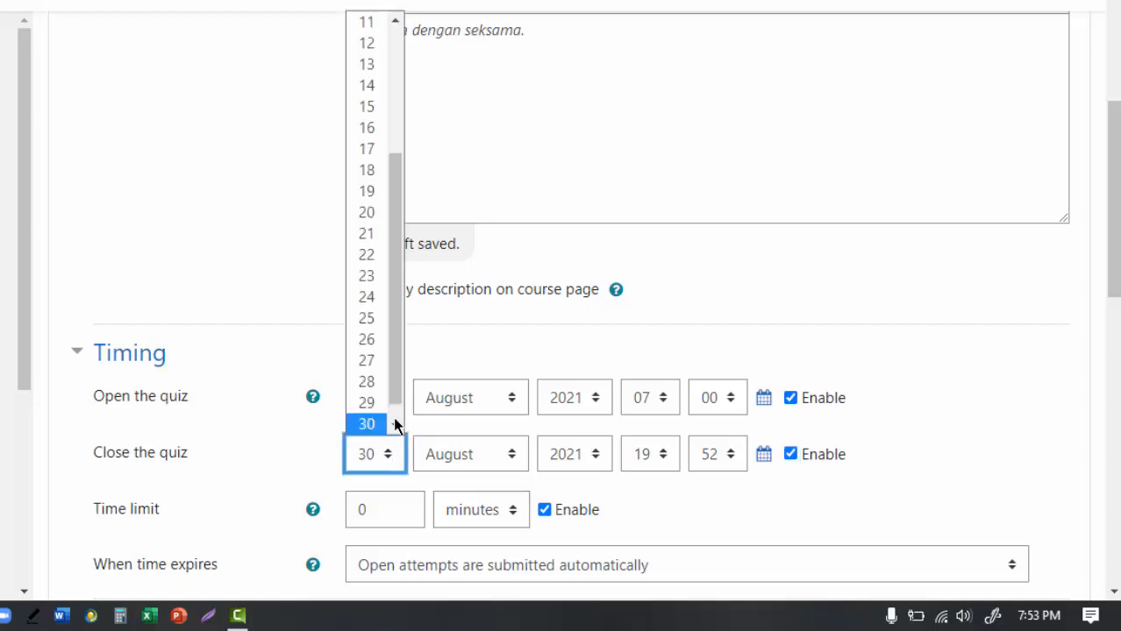
left_click(377, 425)
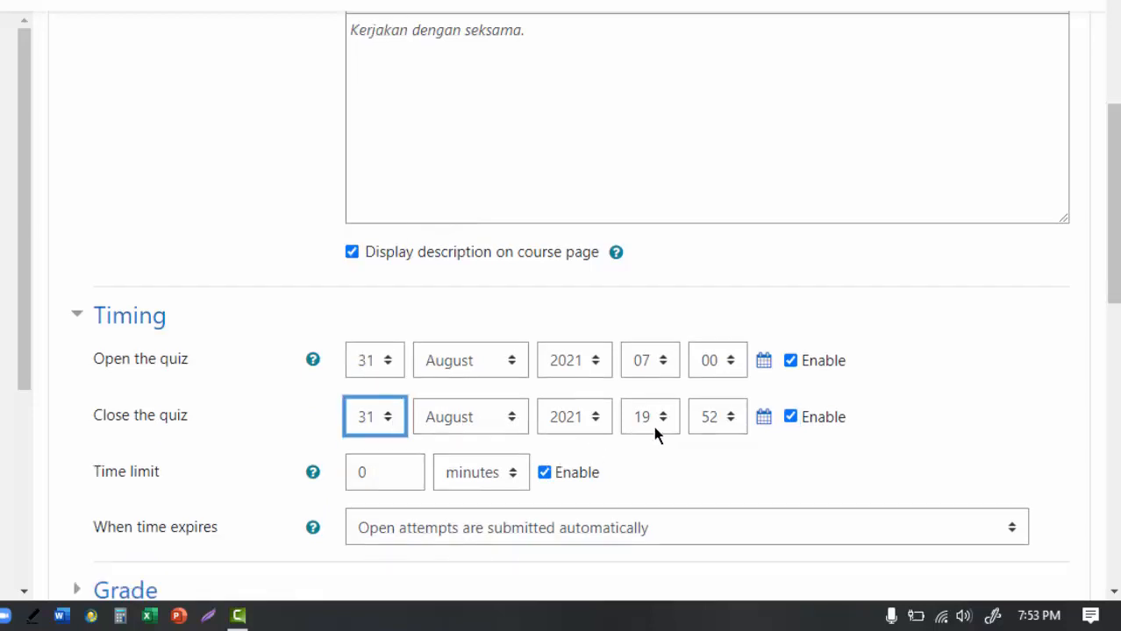
left_click(659, 423)
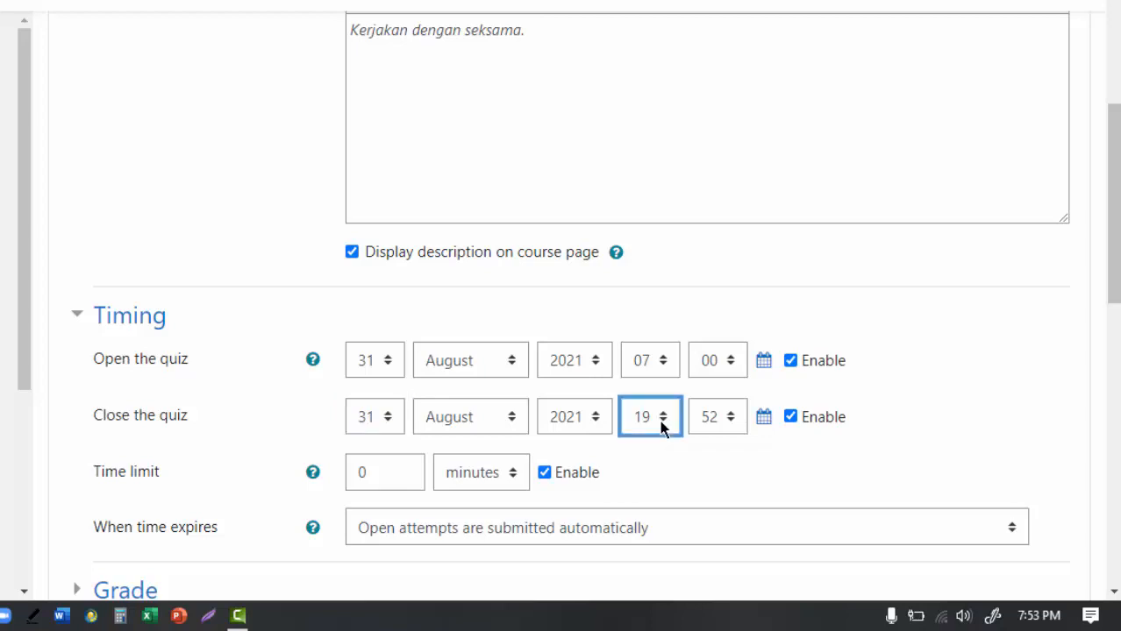
left_click(655, 178)
left_click(732, 425)
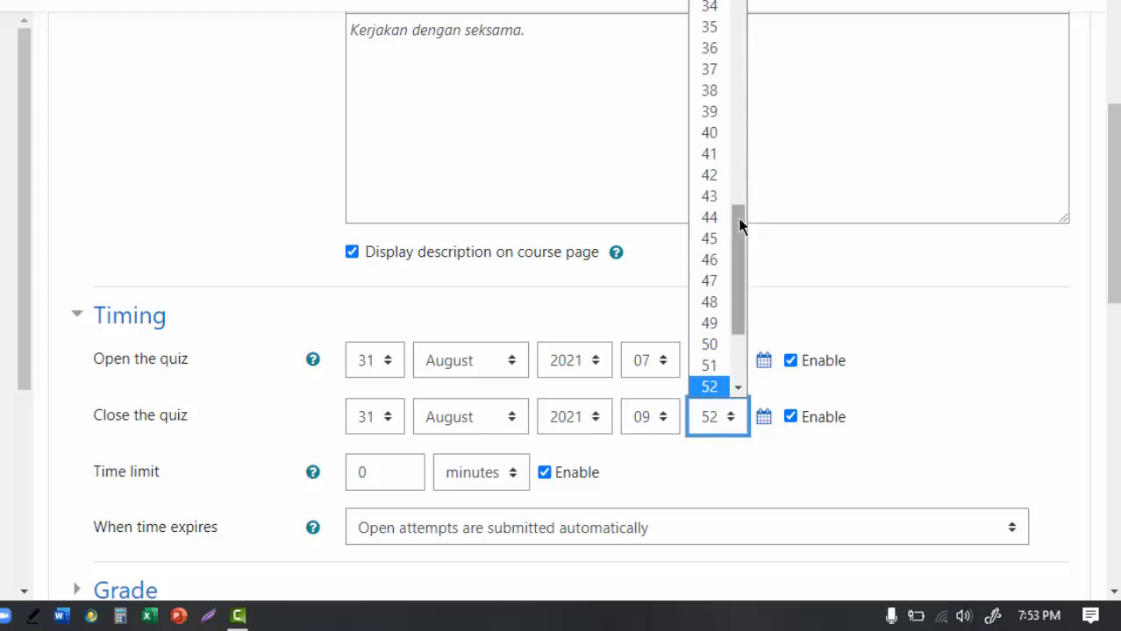
left_click_drag(740, 220, 743, 2)
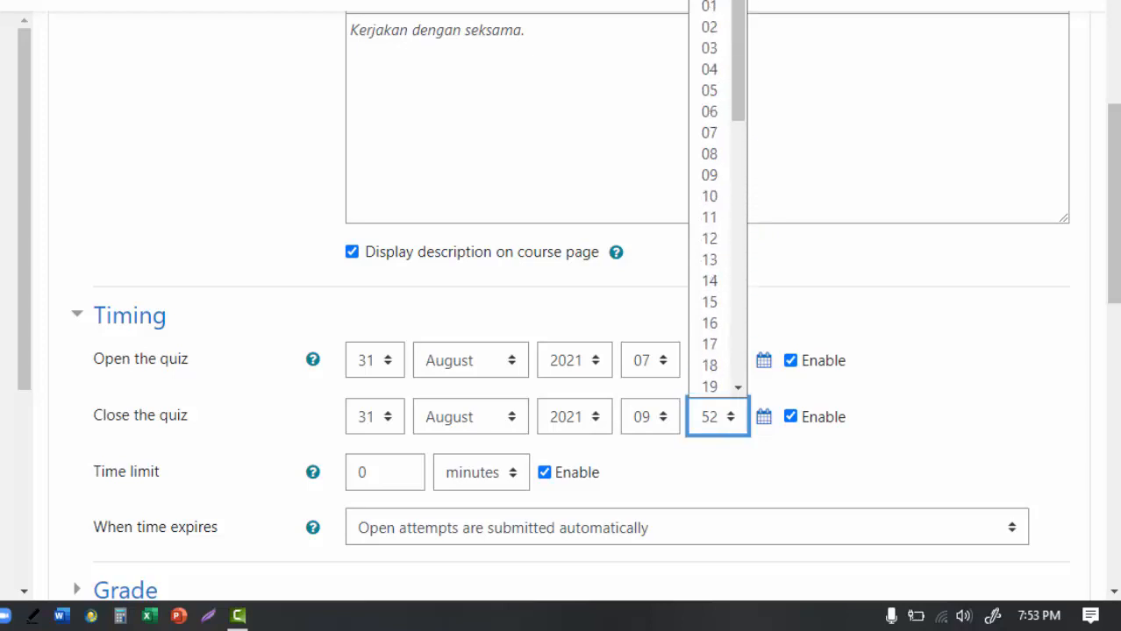
left_click(711, 1)
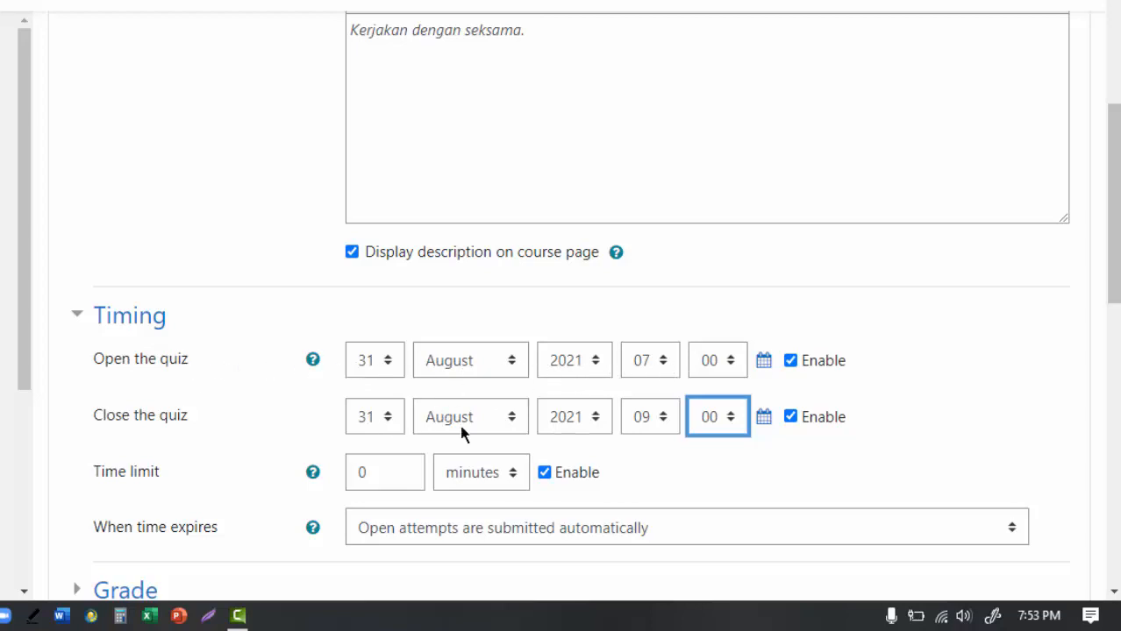
Step: Keep the quiz's time limit enabled and set it to 90 minutes
scroll(798, 433, "down", 1)
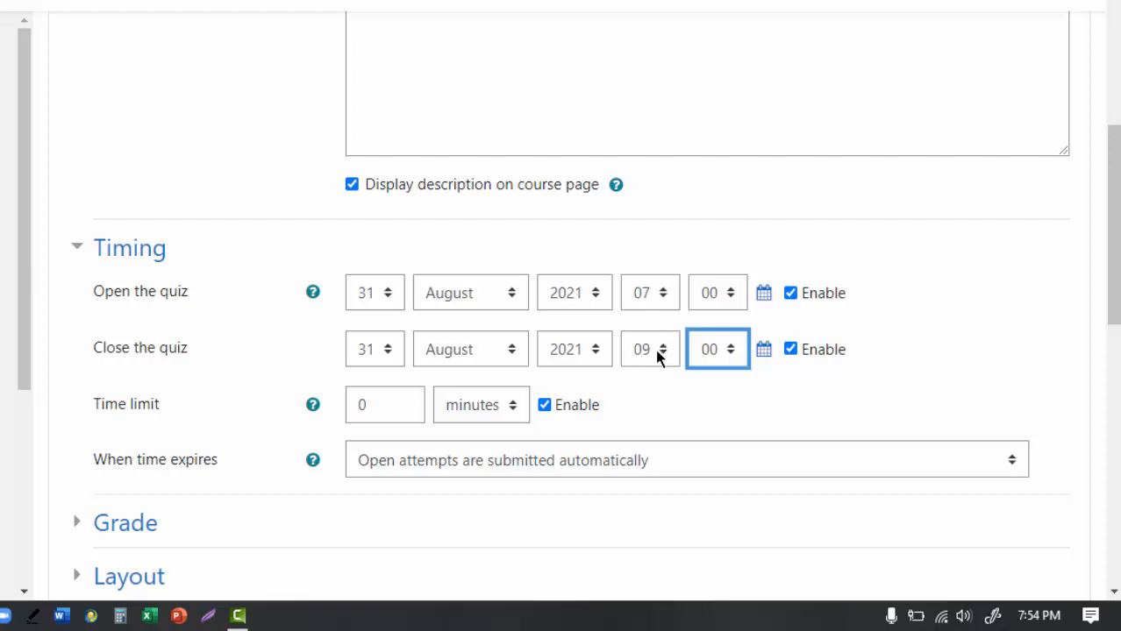
left_click(547, 408)
left_click(547, 408)
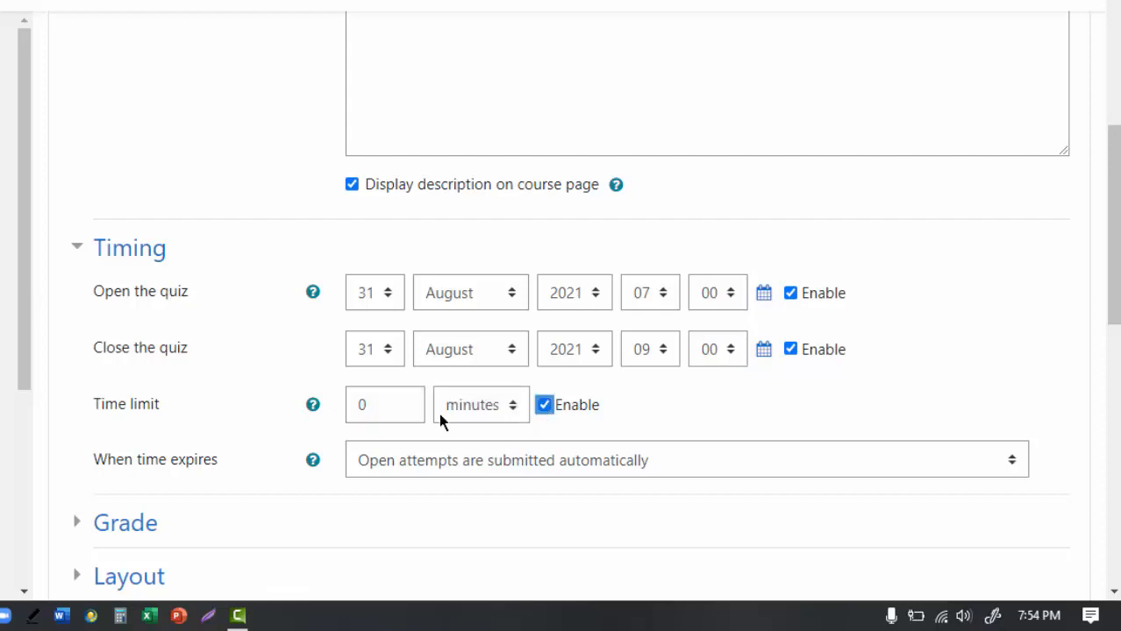
double_click(392, 406)
type("12")
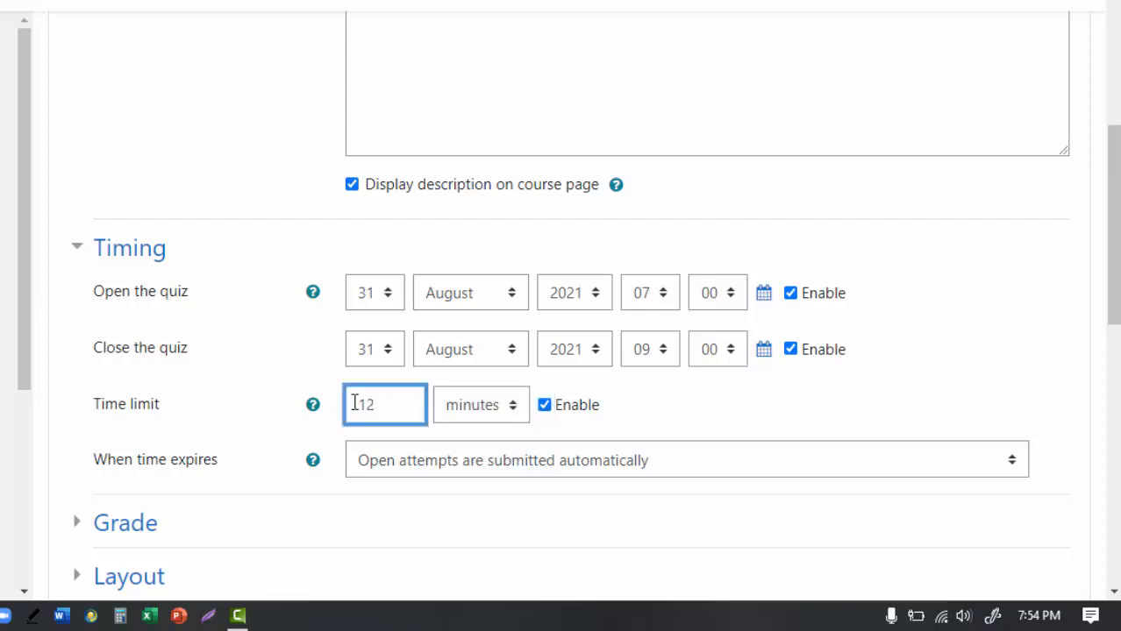
type("0")
left_click_drag(387, 408, 345, 405)
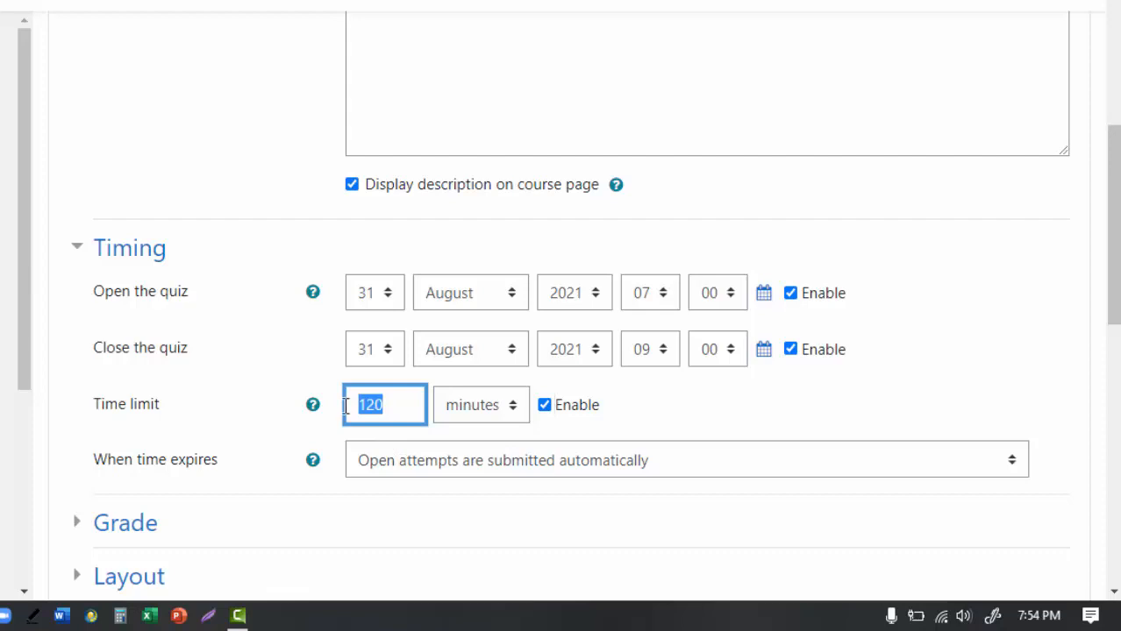
type("90")
left_click(655, 397)
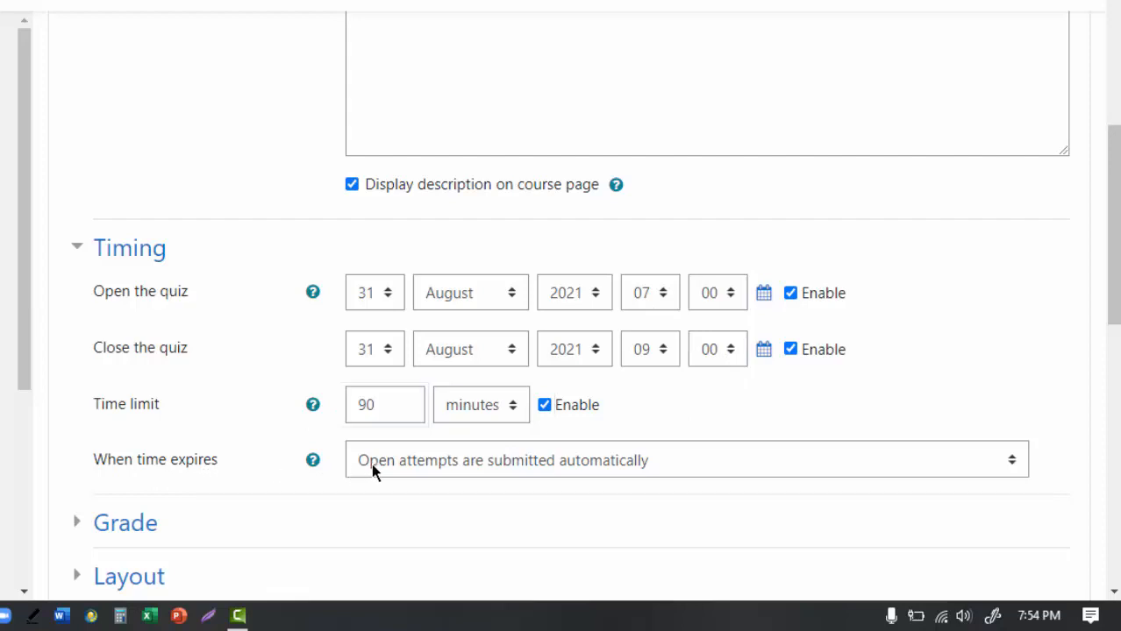
Step: Try the grace period option for expired time with its submission grace period enabled, and return to submitting open attempts automatically
left_click(834, 470)
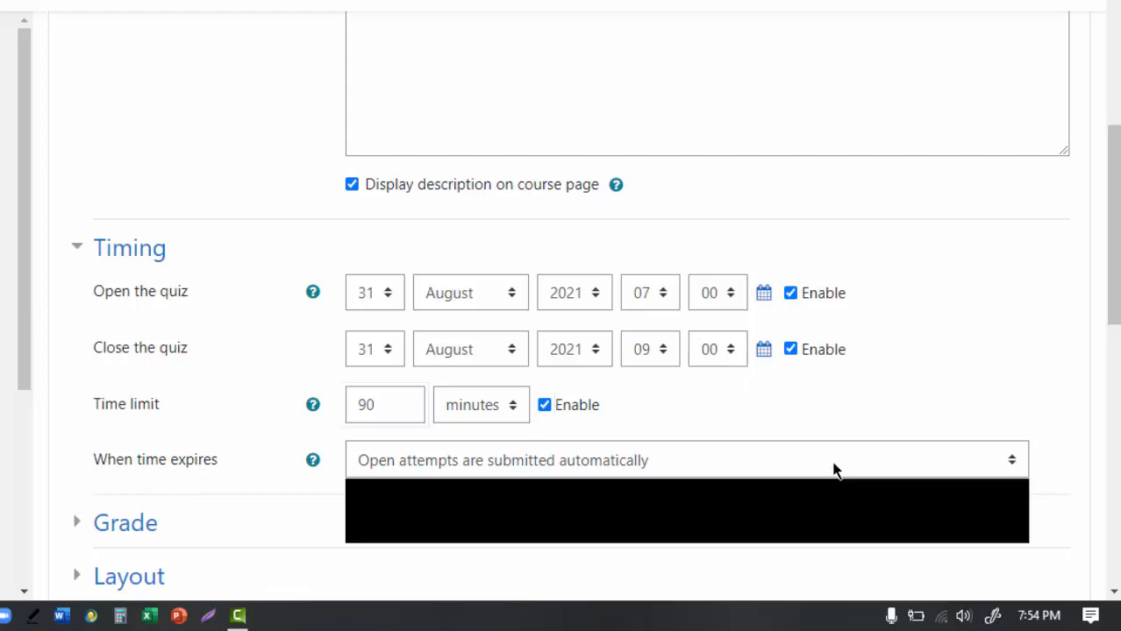
scroll(1017, 447, "down", 1)
scroll(1015, 443, "down", 1)
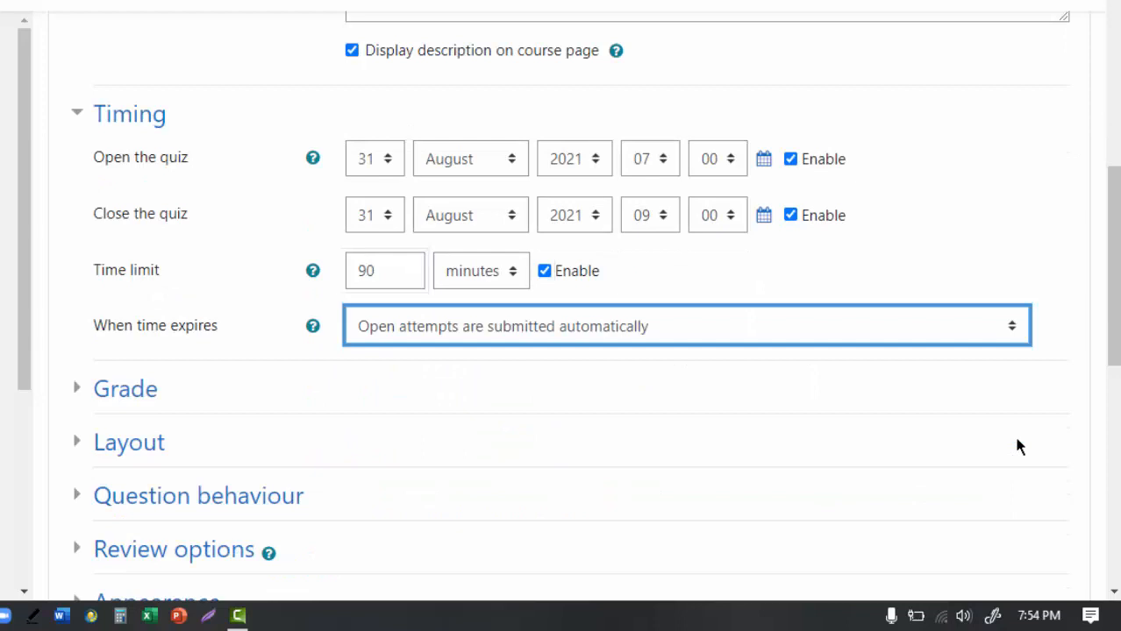
left_click(901, 330)
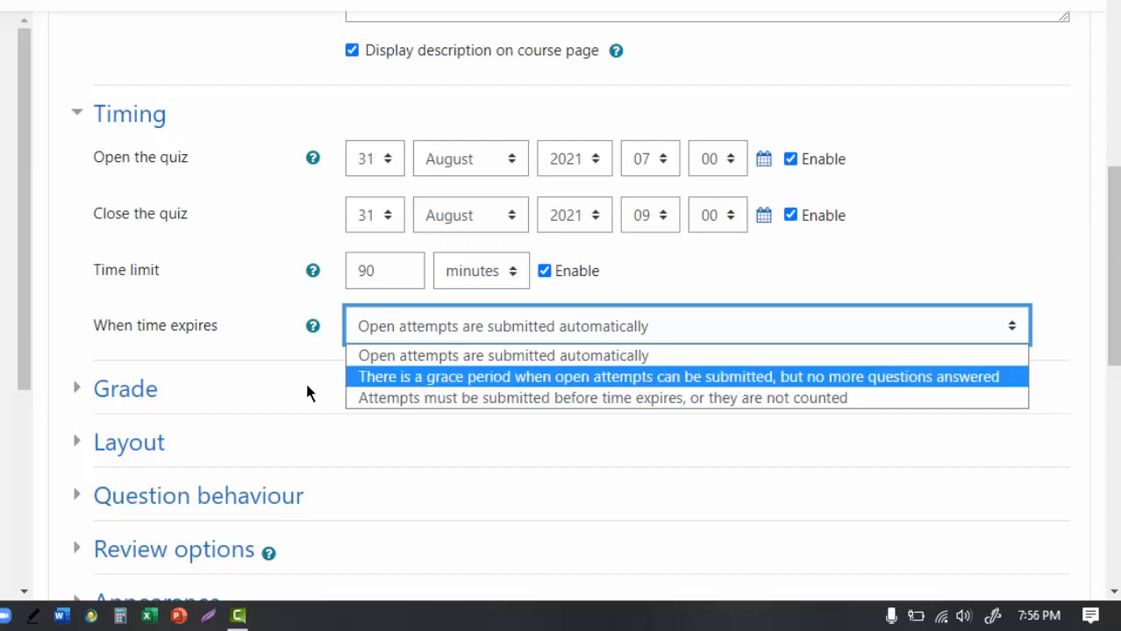
left_click(384, 377)
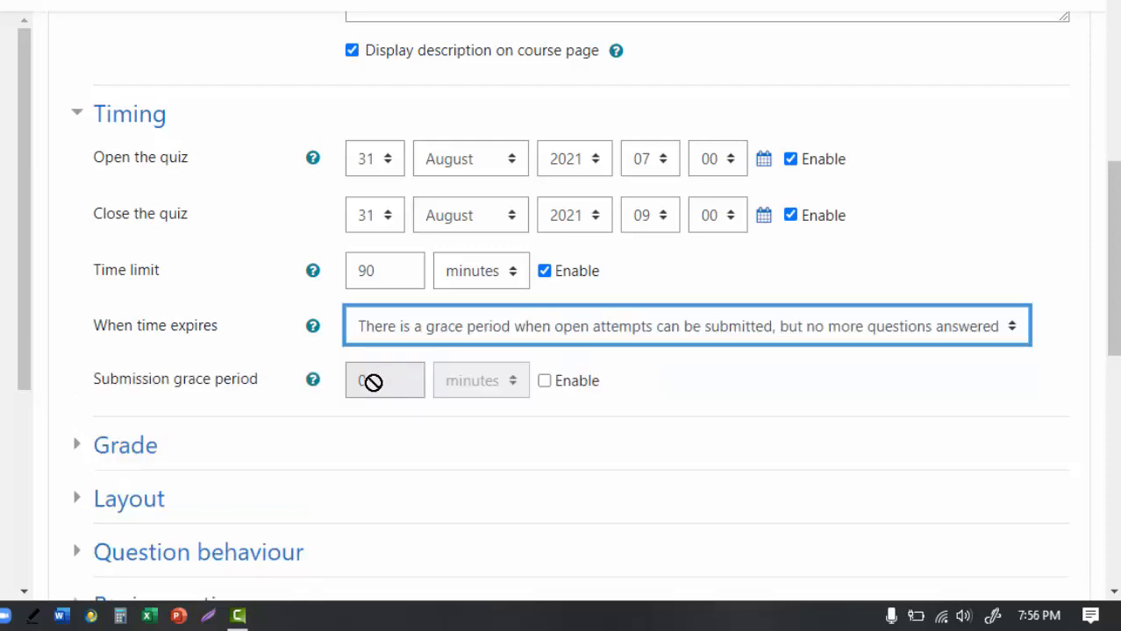
left_click(544, 381)
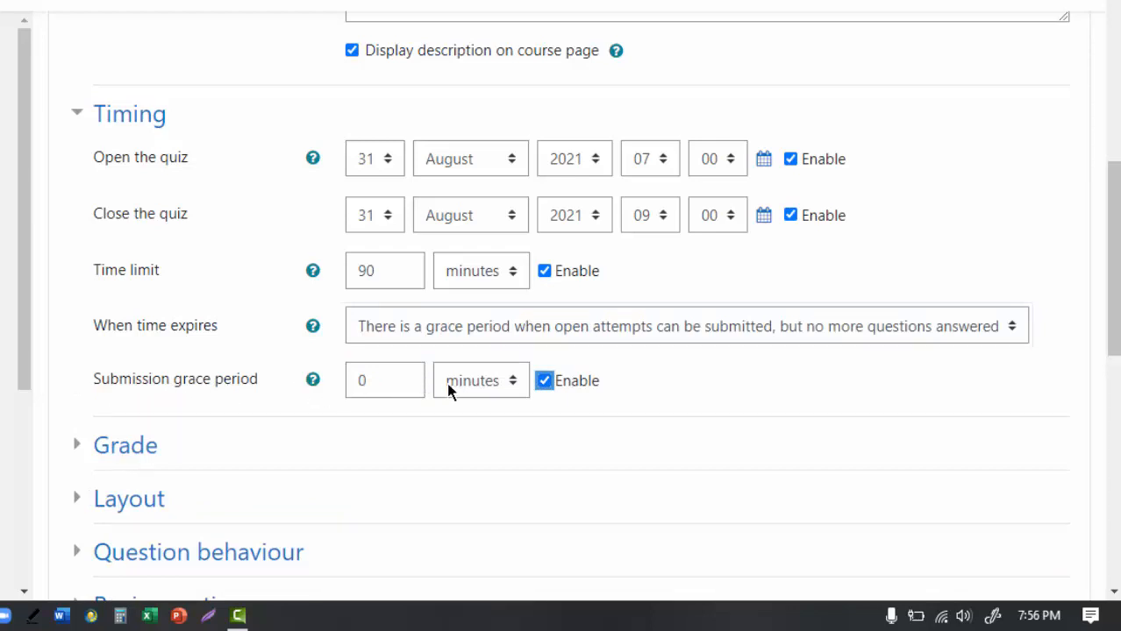
left_click(508, 386)
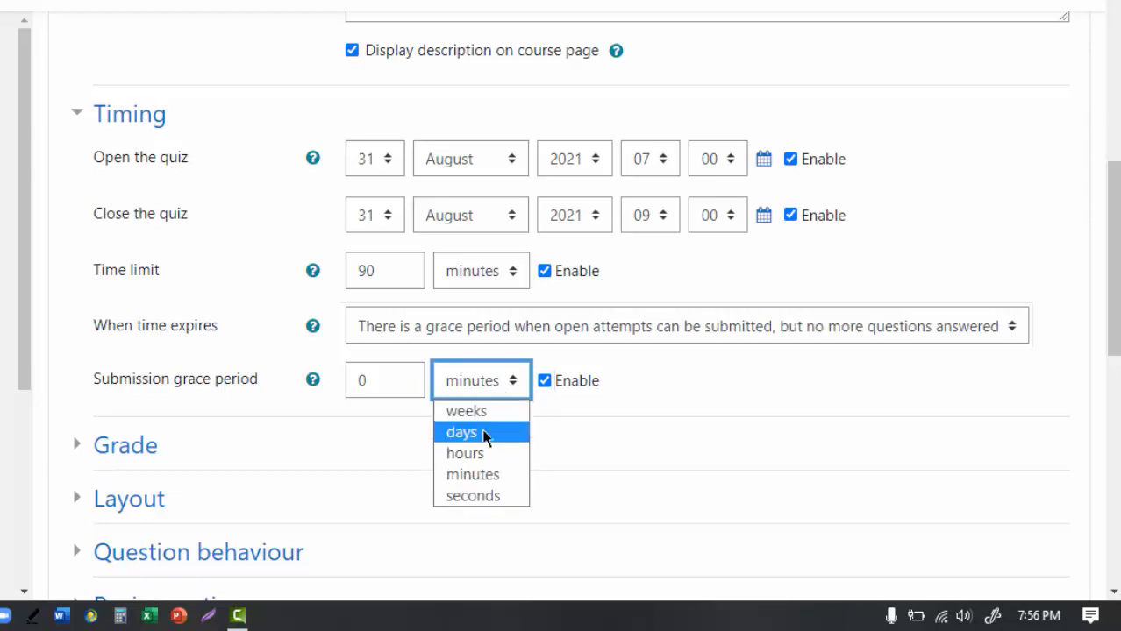
left_click(550, 386)
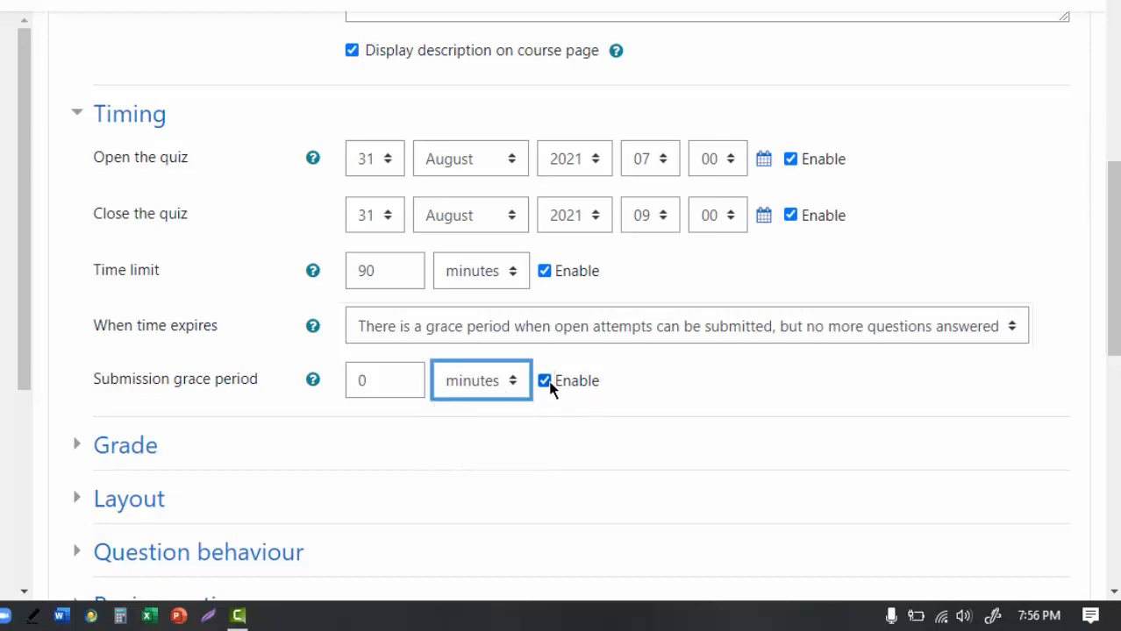
left_click(549, 386)
left_click(1012, 326)
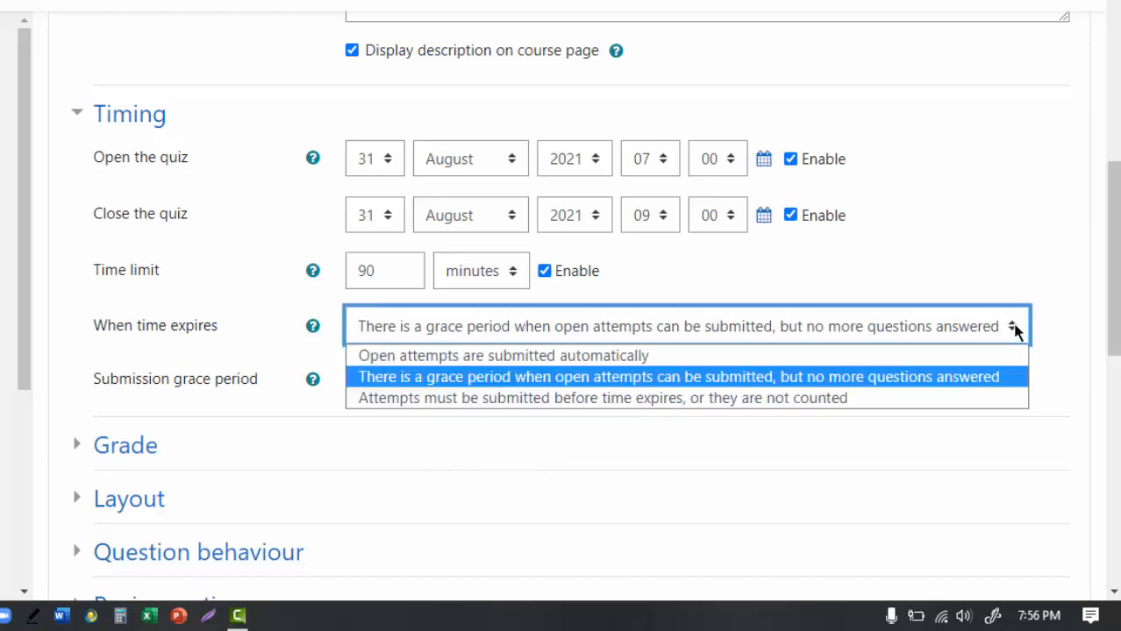
left_click(681, 359)
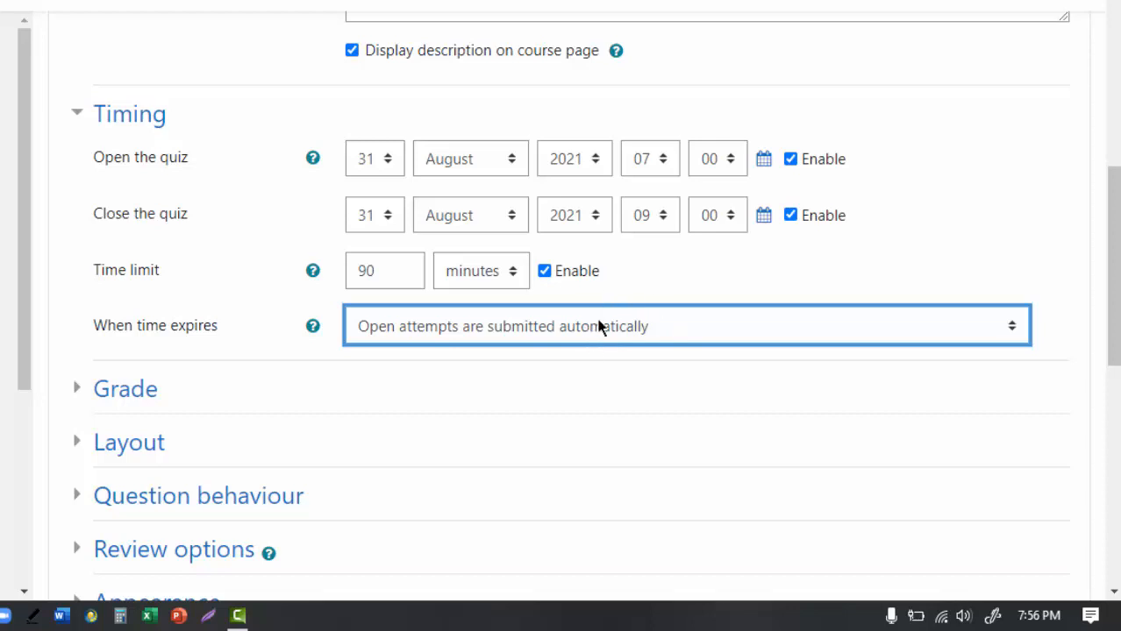
Step: Expand the quiz's Grade settings, setting the grade to pass to 70 and the attempts allowed to 1
scroll(476, 405, "down", 1)
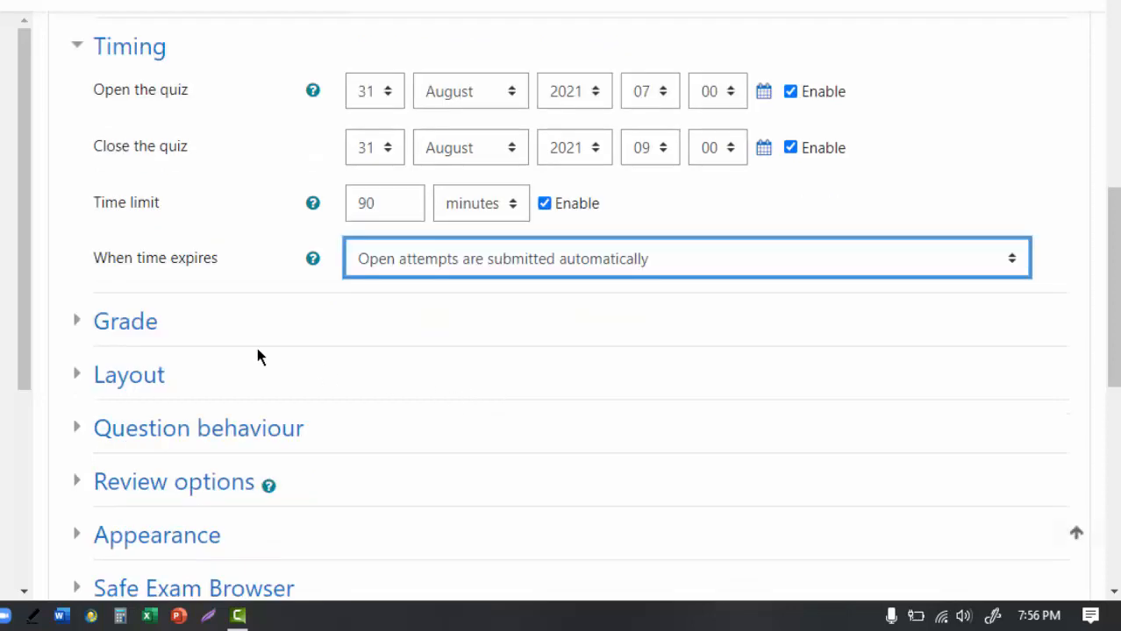
left_click(140, 328)
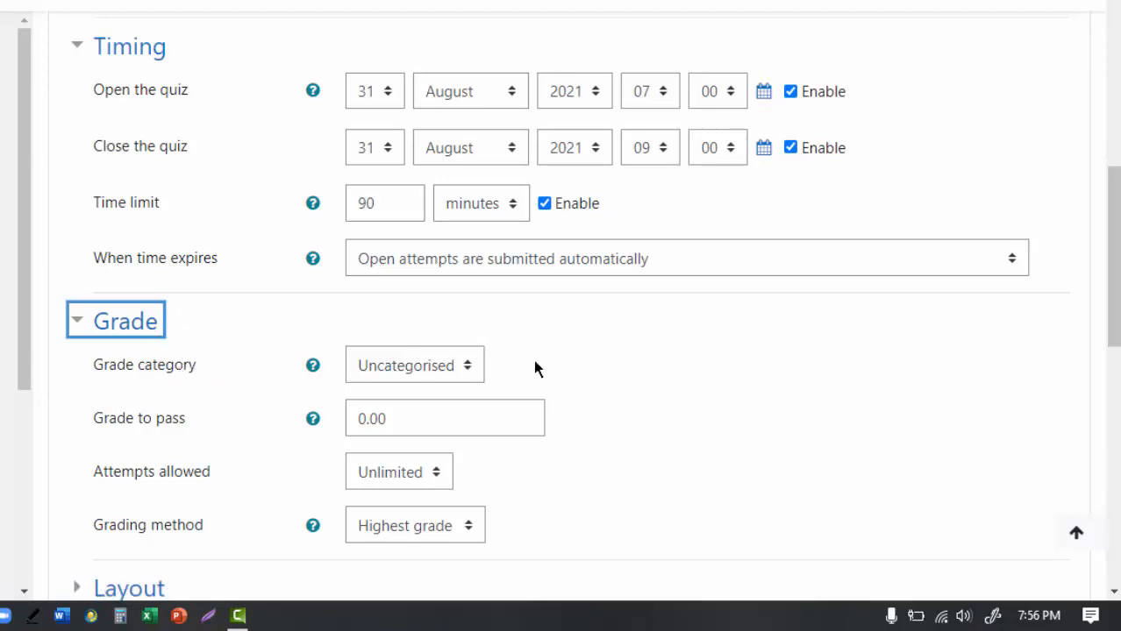
scroll(544, 367, "down", 2)
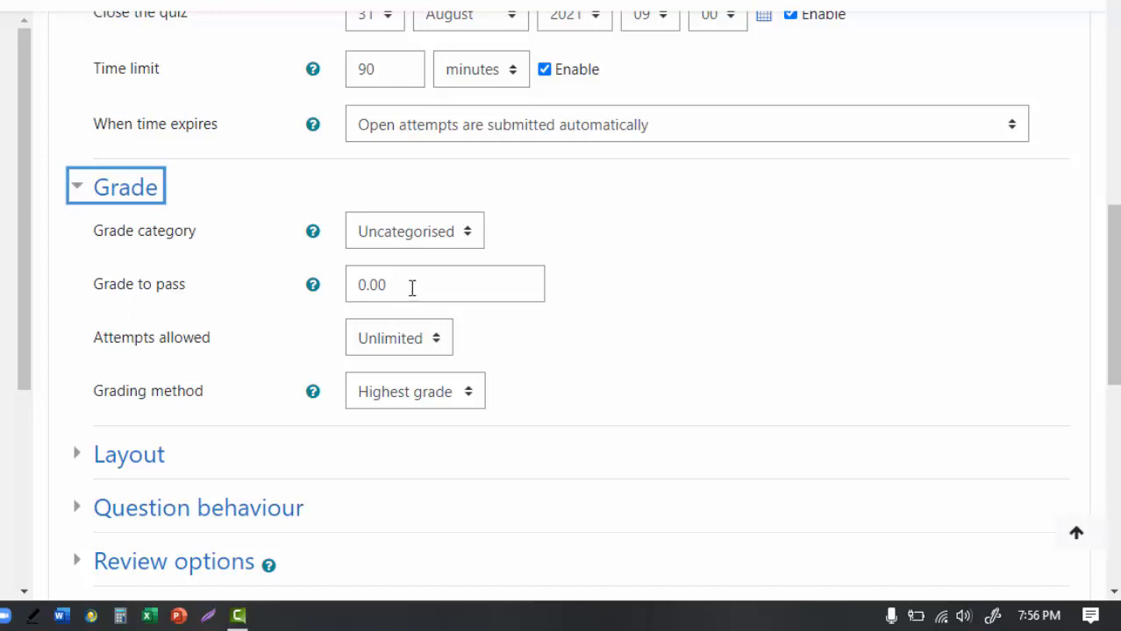
left_click_drag(399, 286, 355, 285)
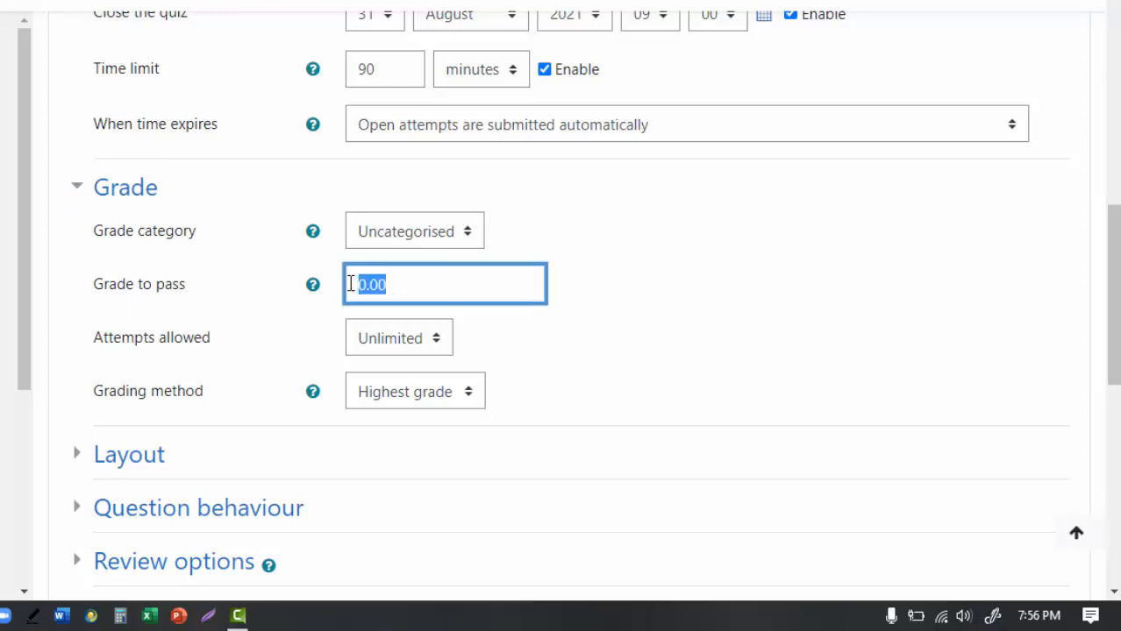
type("70")
left_click(664, 286)
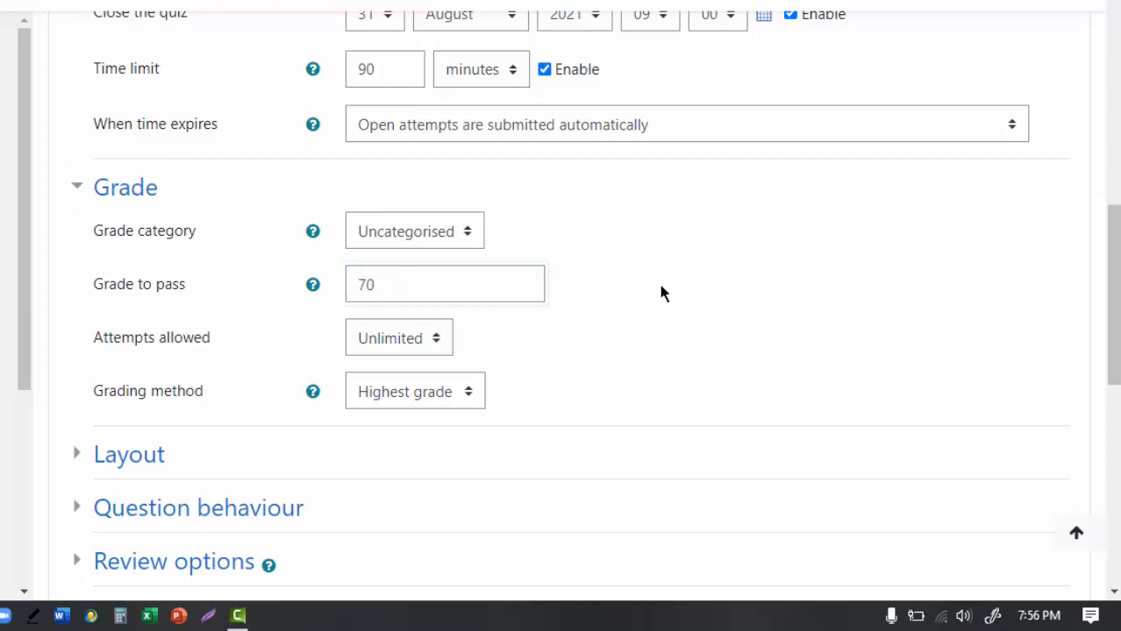
left_click_drag(471, 286, 340, 293)
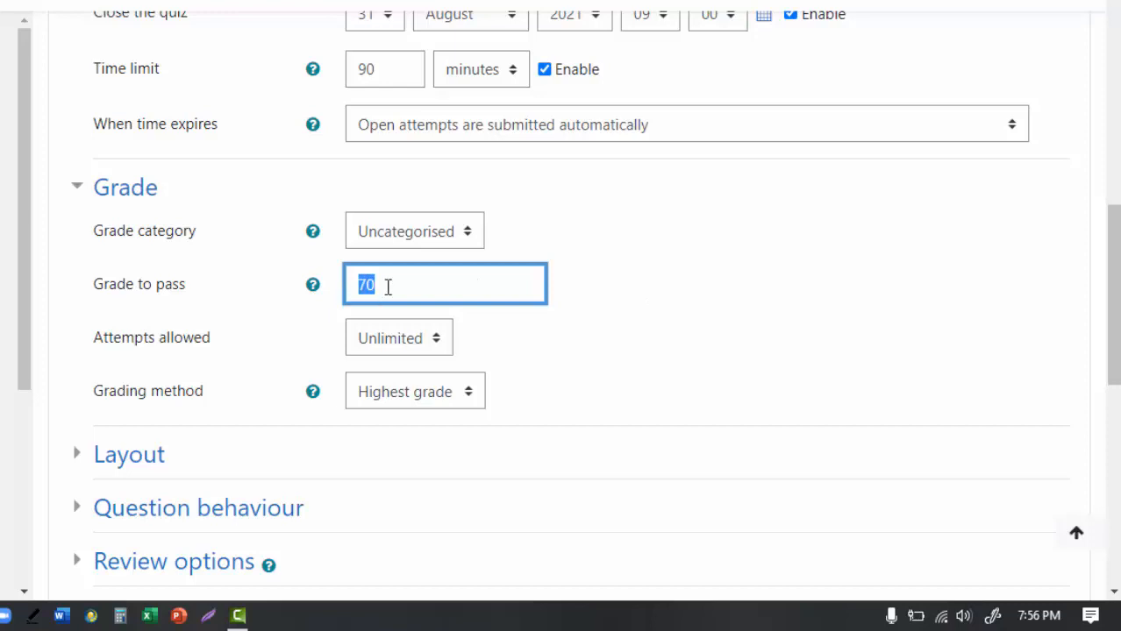
type("0")
key("BackSpace")
type("70")
left_click(439, 347)
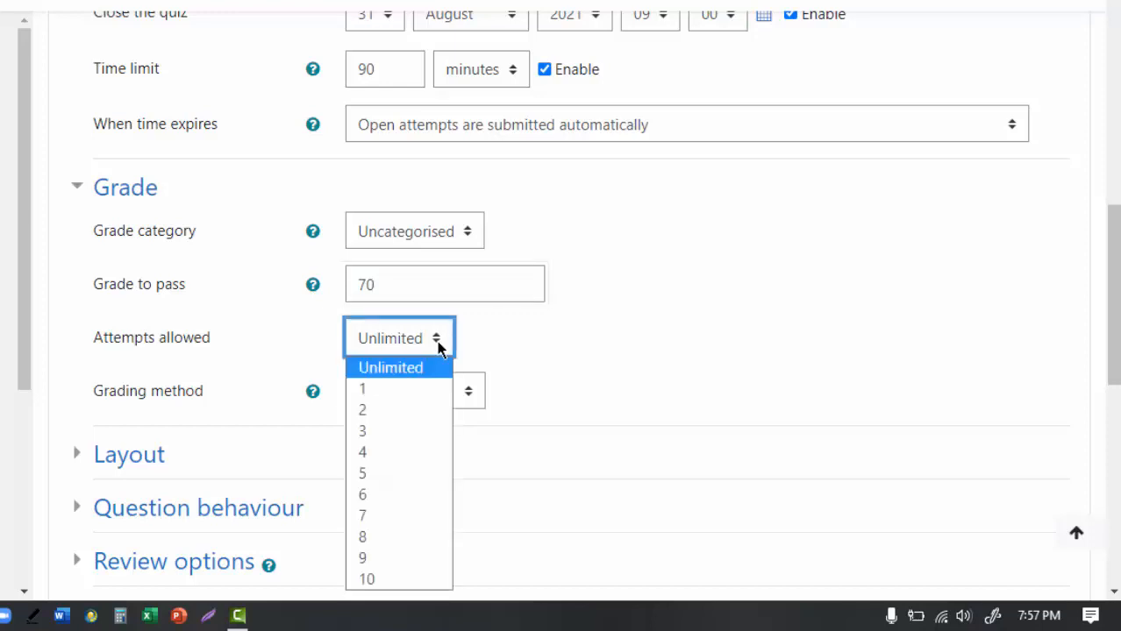
left_click(416, 389)
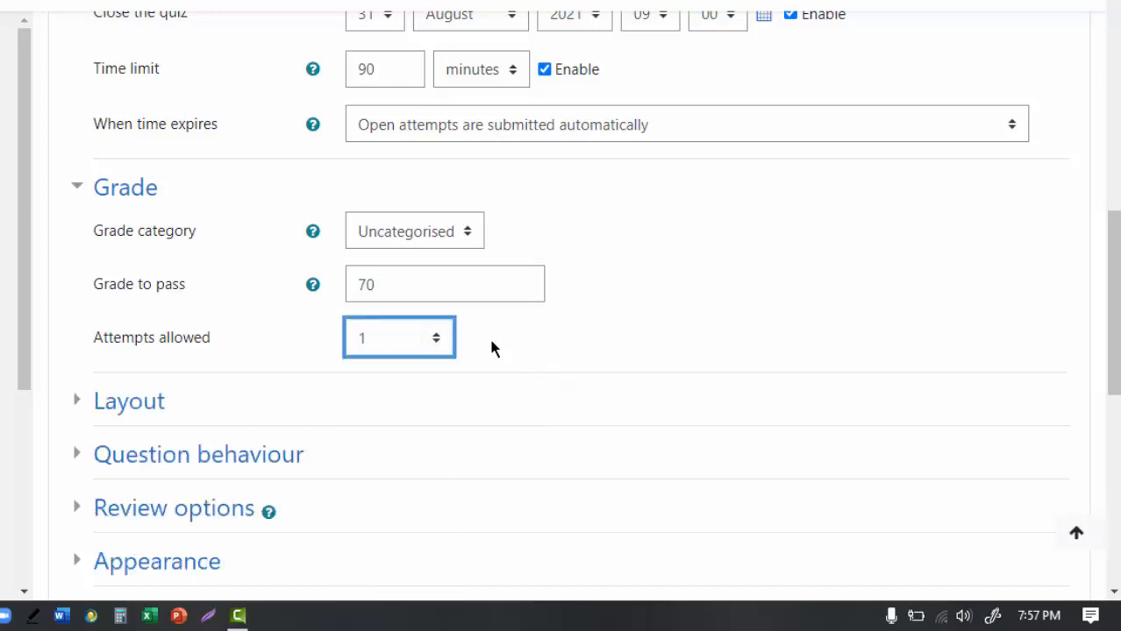
Step: Set the attempts allowed to 2, try the Average grade, First attempt and Last attempt grading methods, and settle on Highest grade
left_click(431, 348)
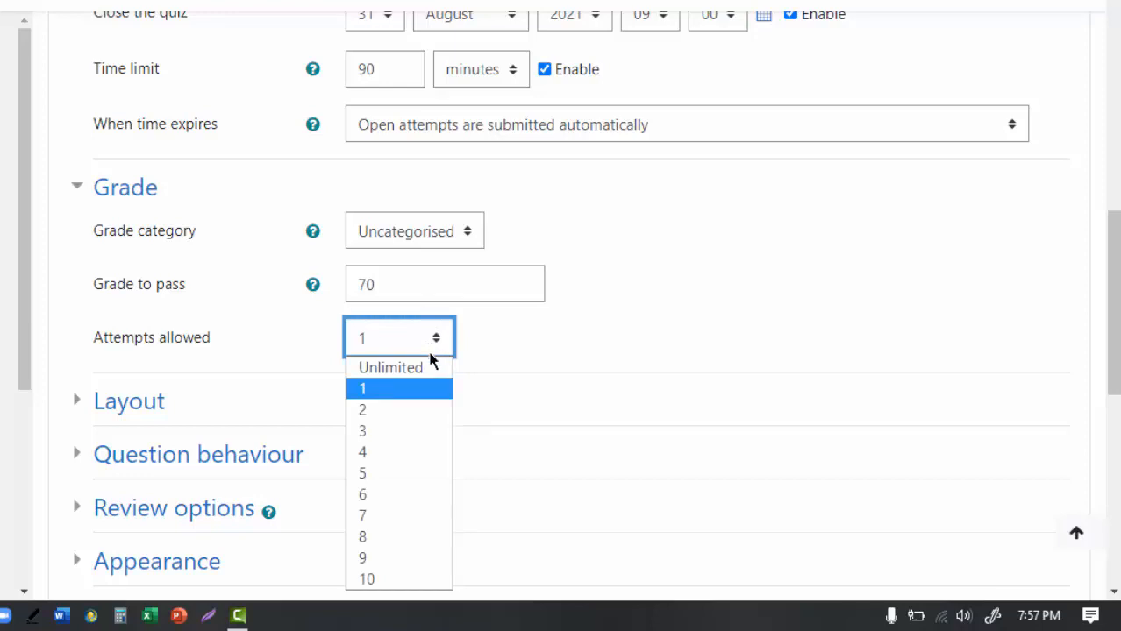
left_click(399, 405)
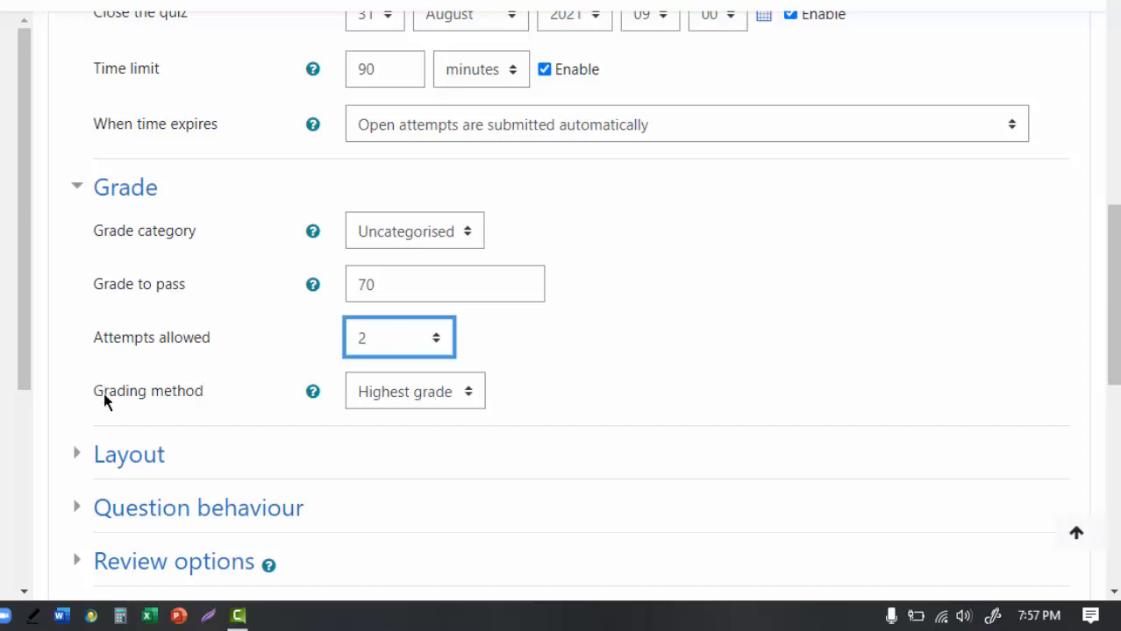
left_click(468, 395)
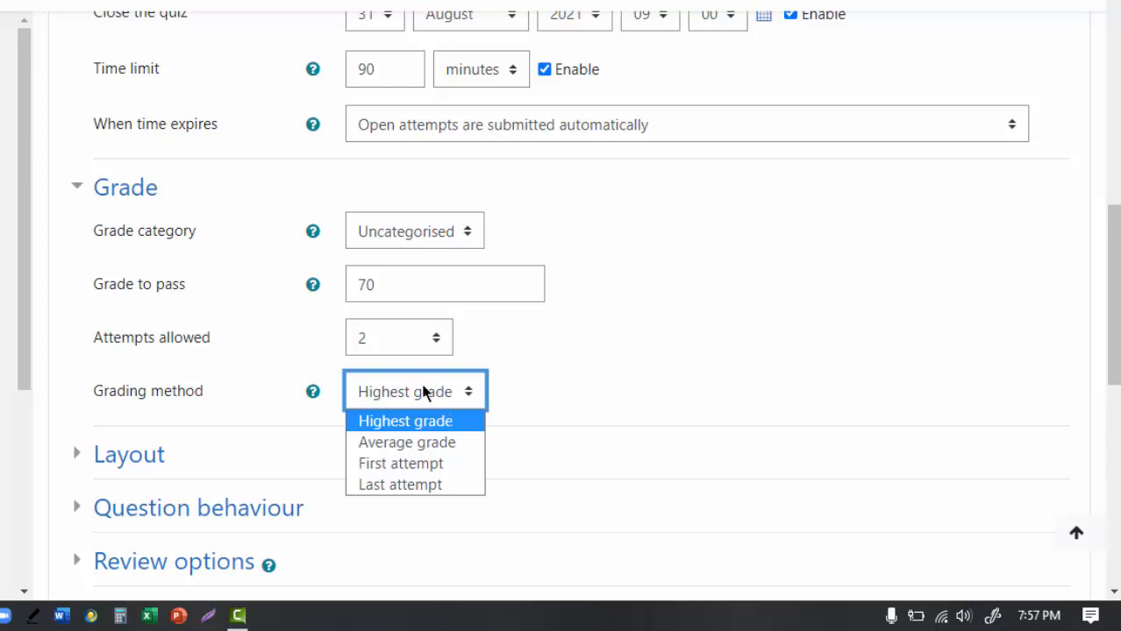
left_click(431, 443)
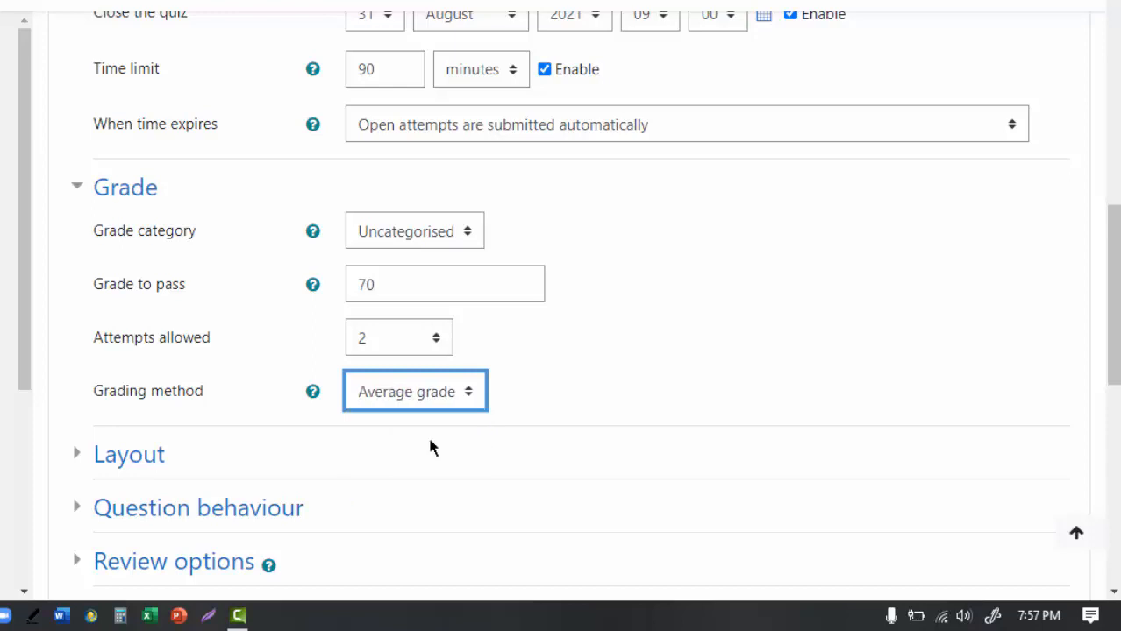
left_click(445, 403)
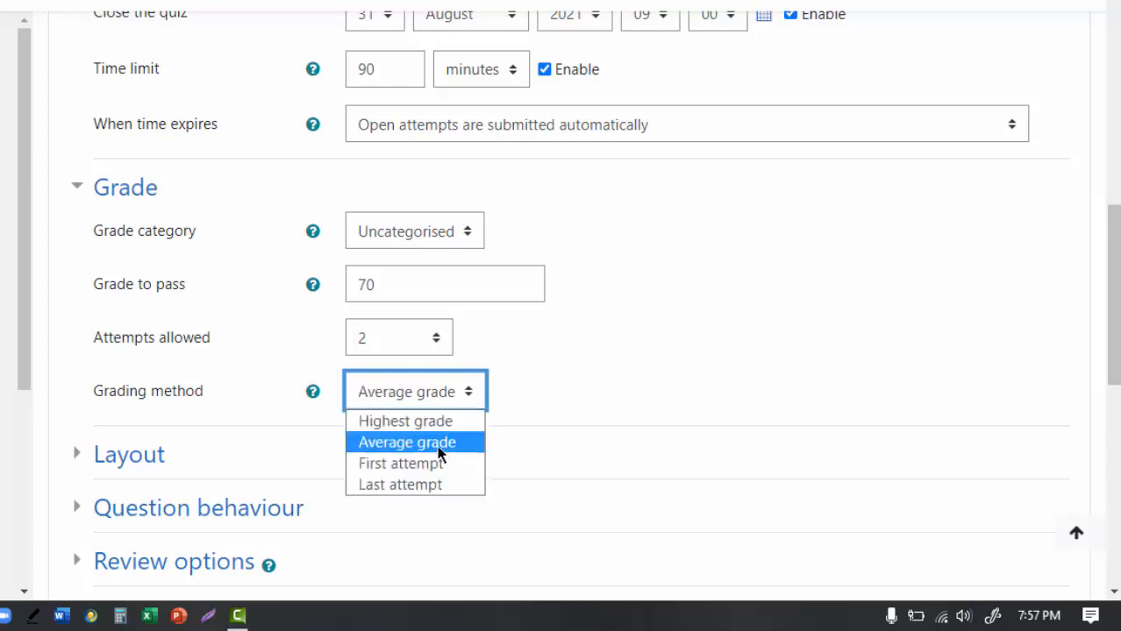
left_click(436, 464)
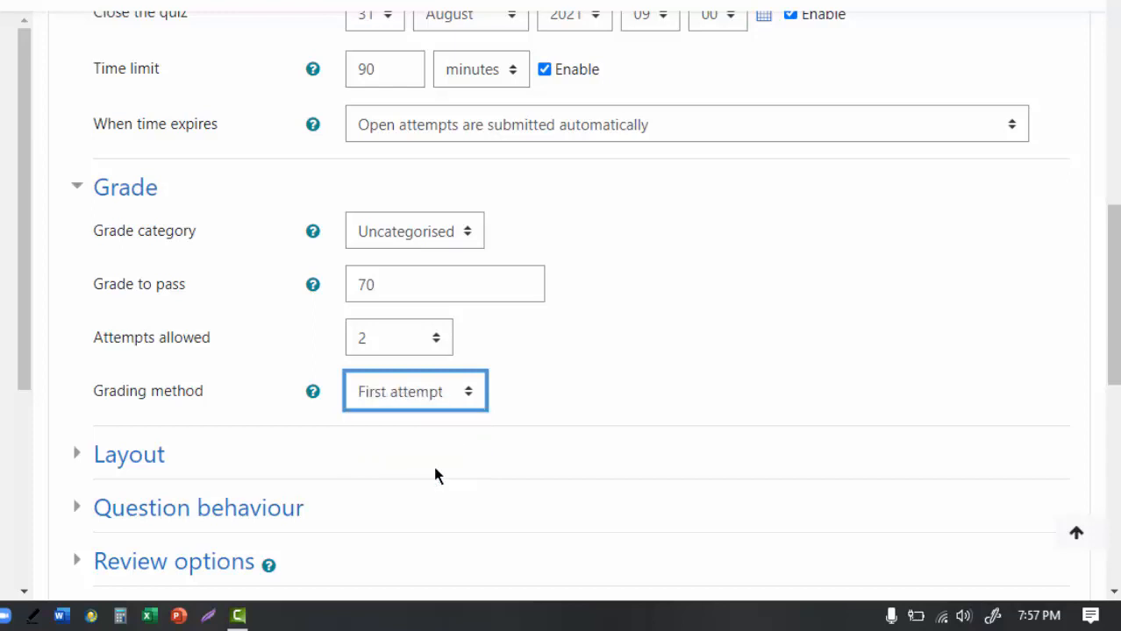
left_click(435, 408)
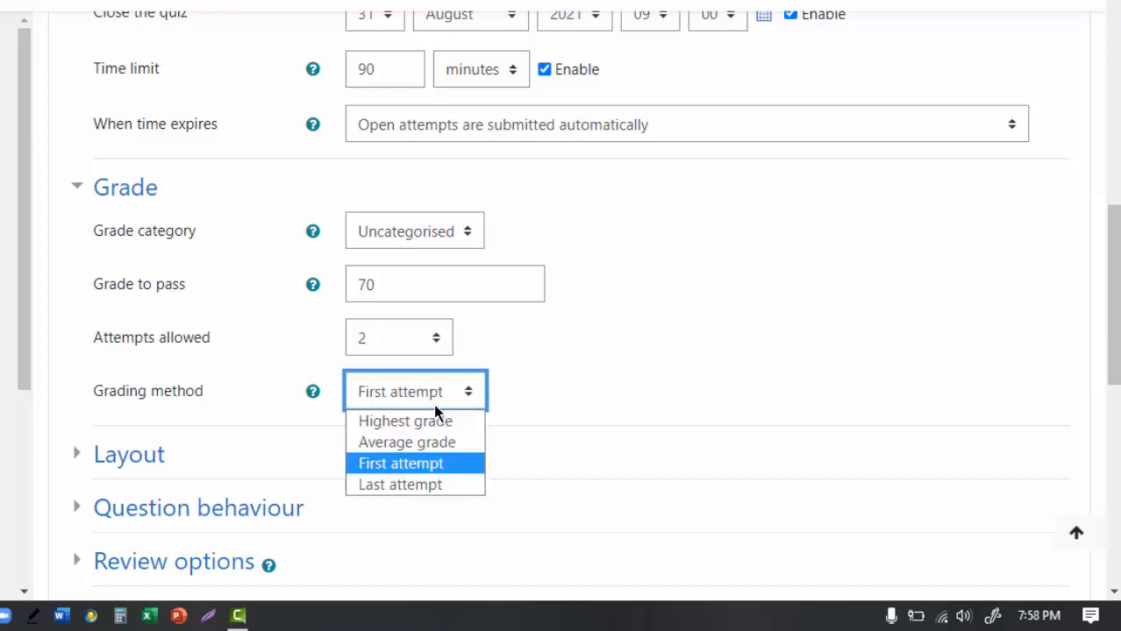
left_click(430, 494)
key("Down")
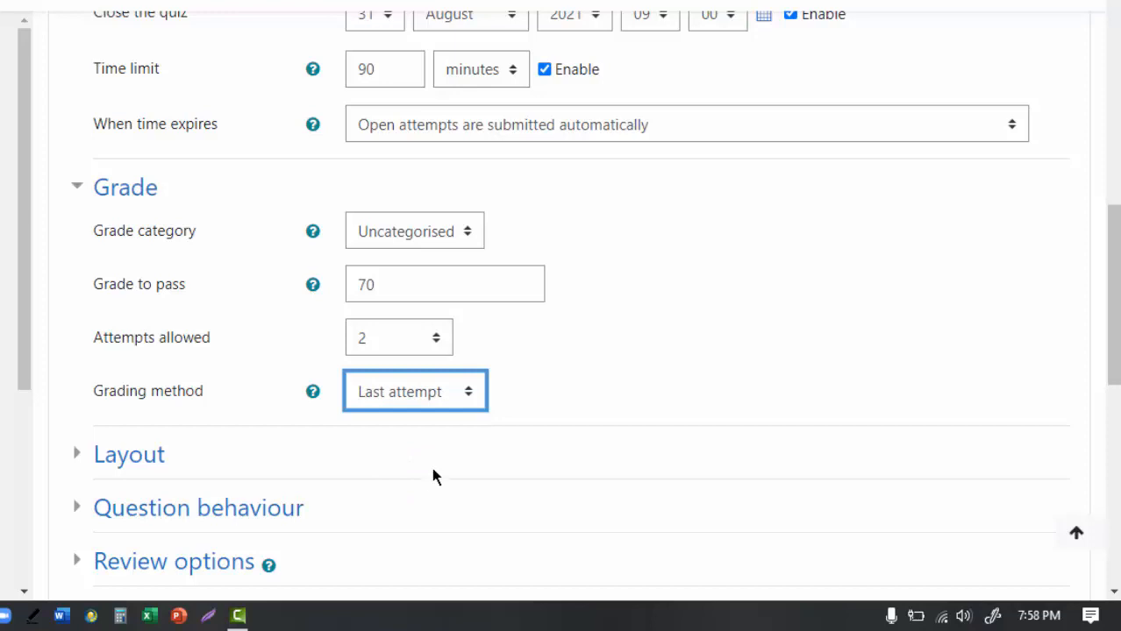
left_click(446, 399)
left_click(438, 414)
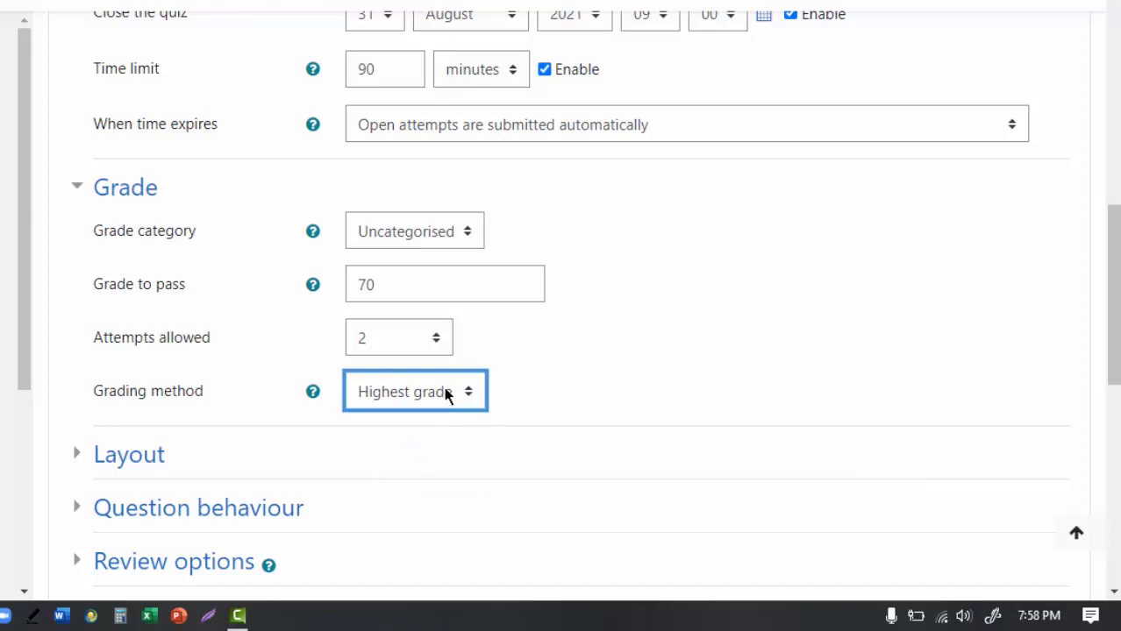
Step: Expand the Layout settings, try starting a new page with every question, and return to every 2 questions
scroll(593, 366, "down", 2)
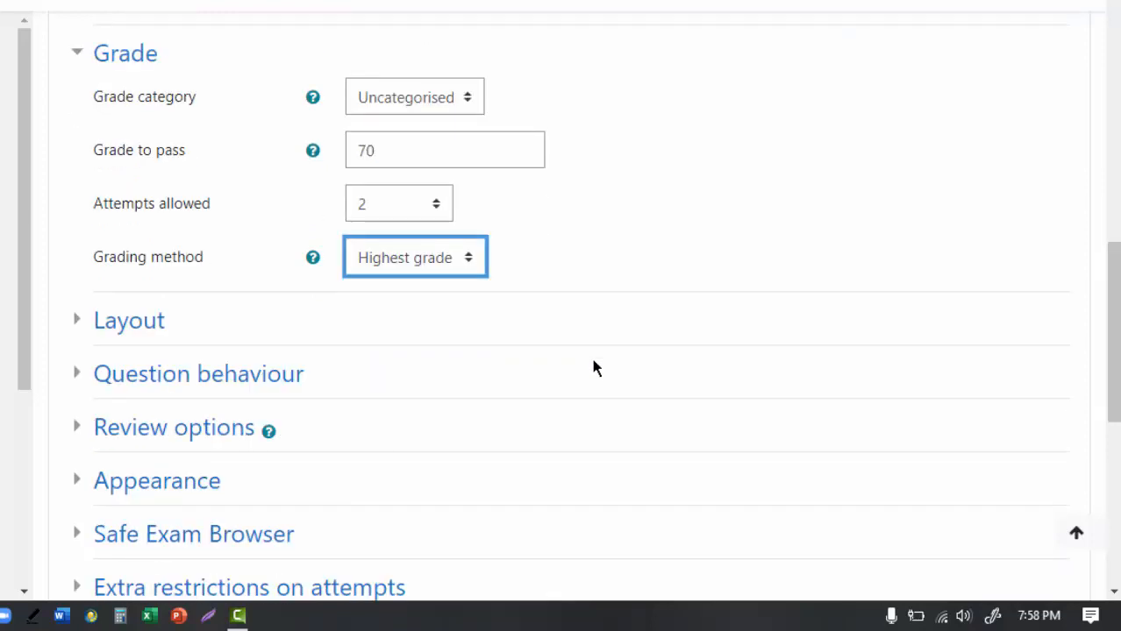
left_click(151, 323)
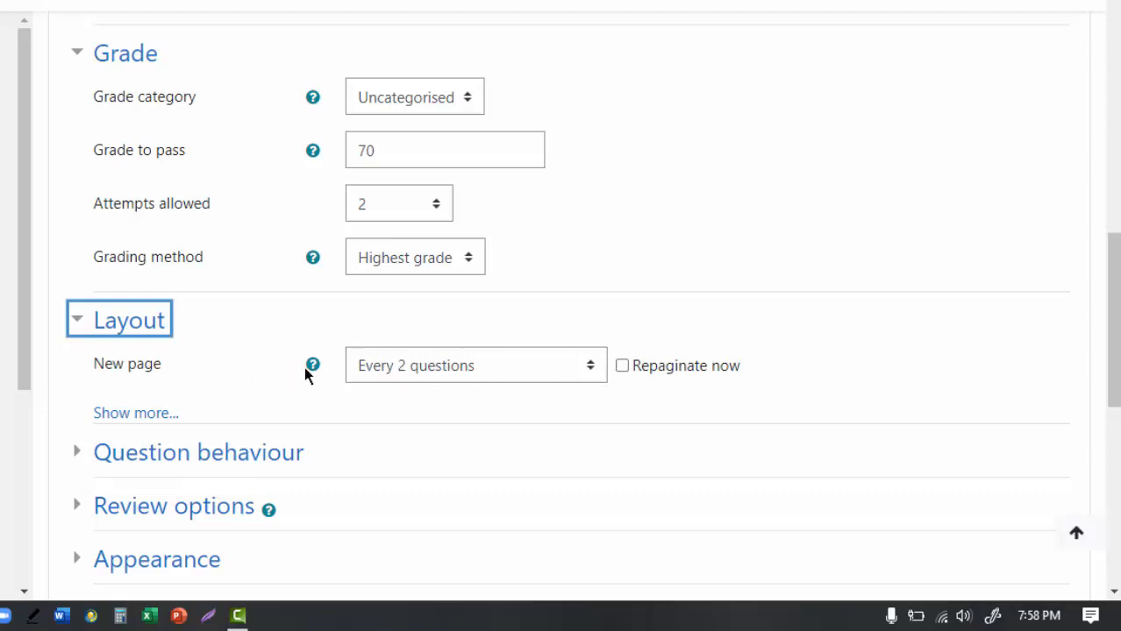
left_click(590, 374)
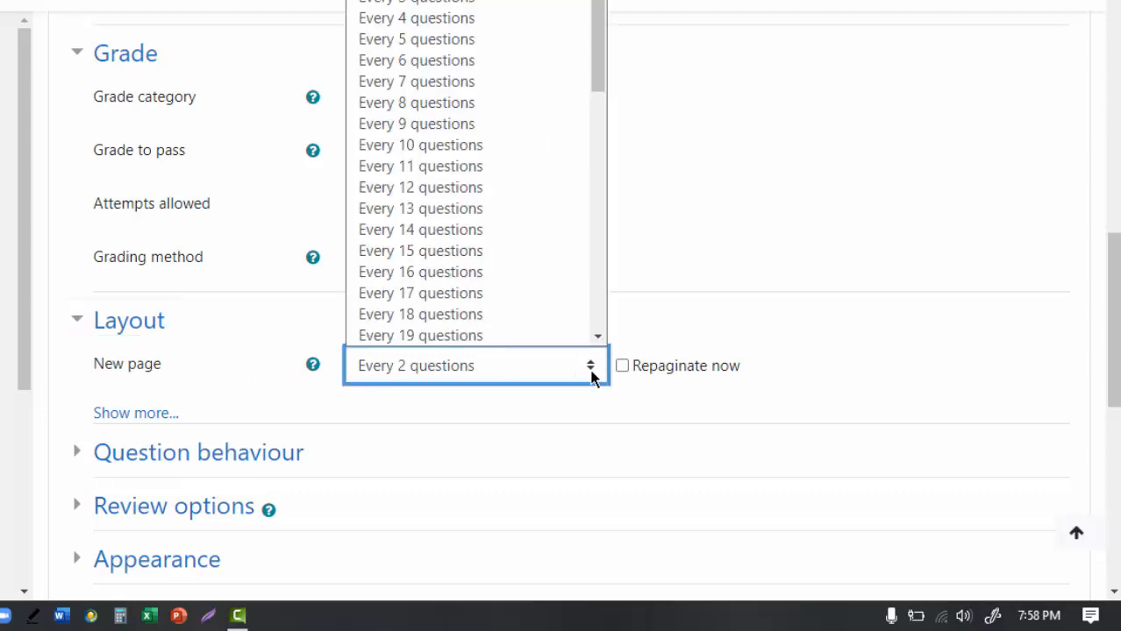
left_click(483, 1)
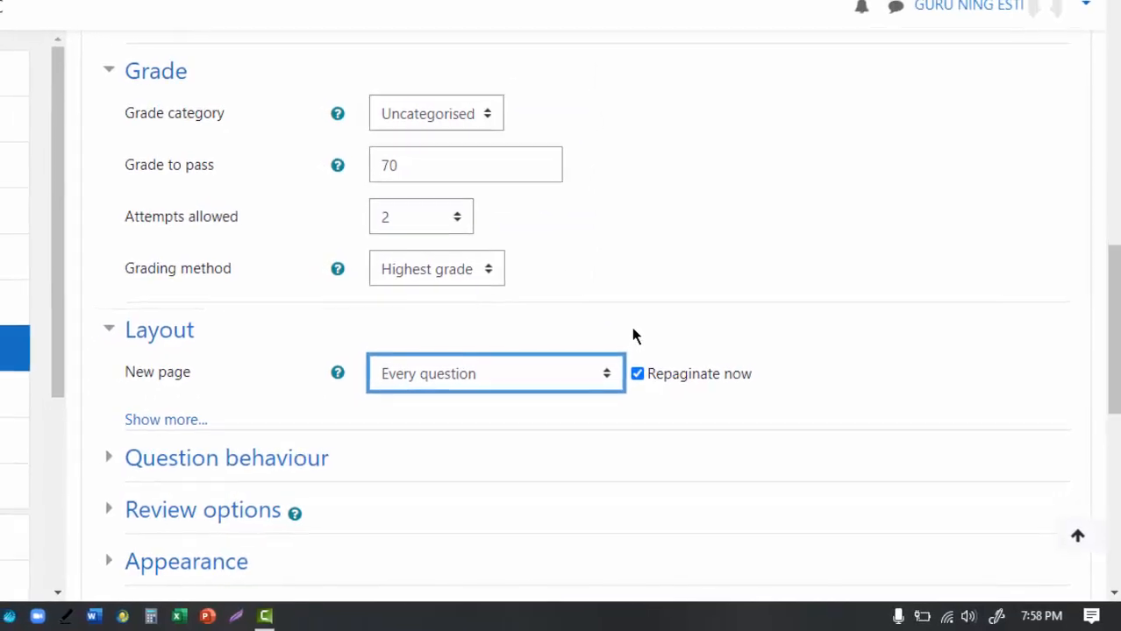
left_click(593, 391)
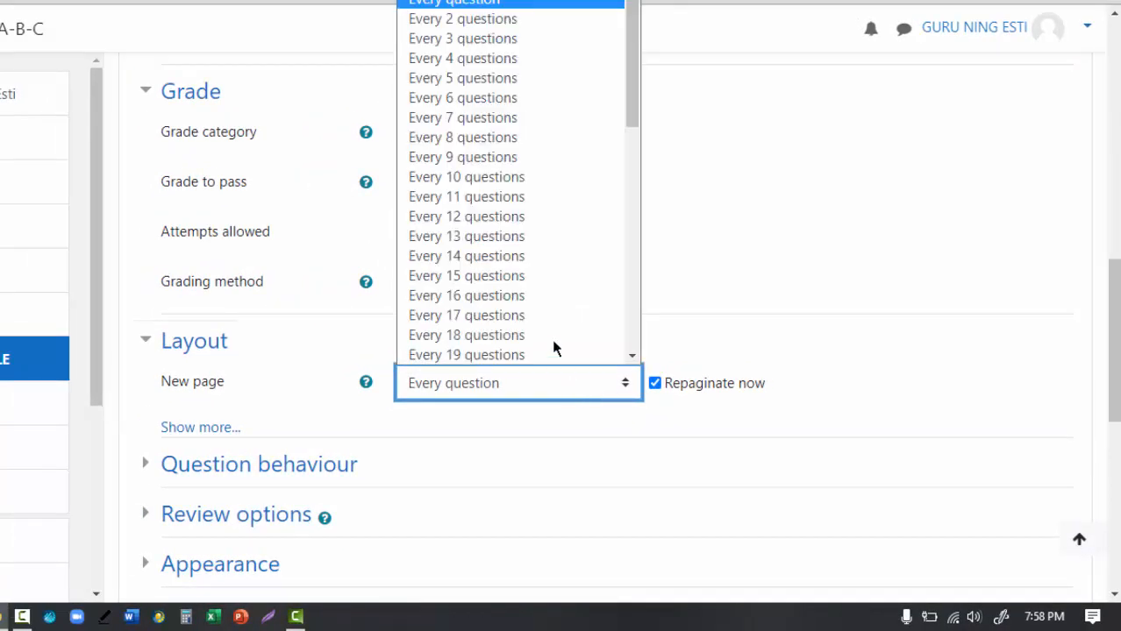
left_click(492, 18)
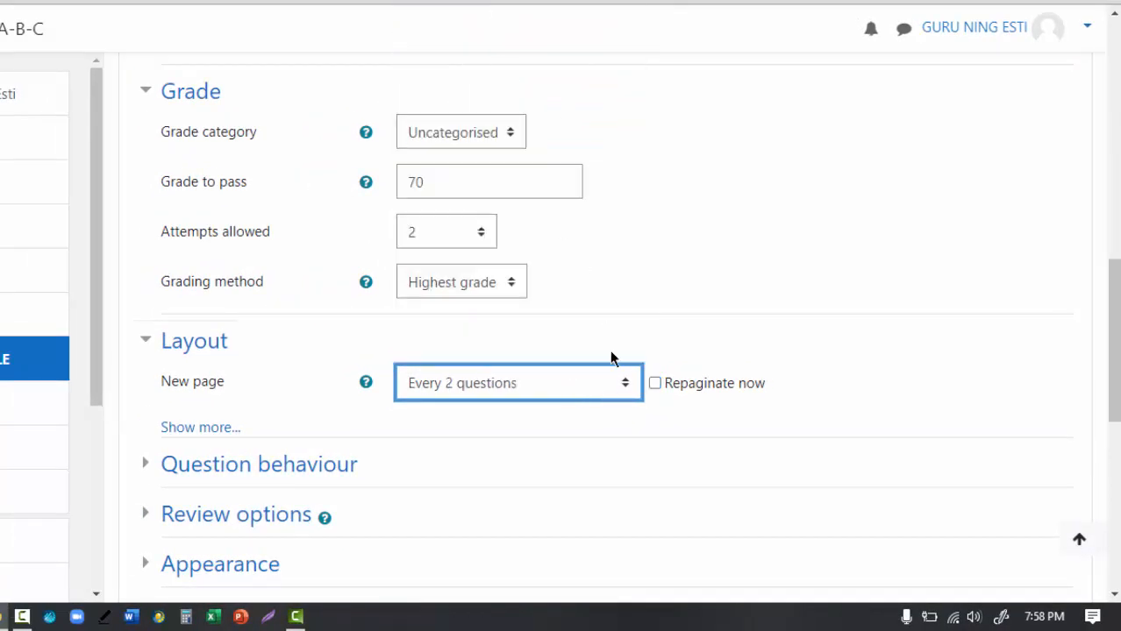
left_click(535, 386)
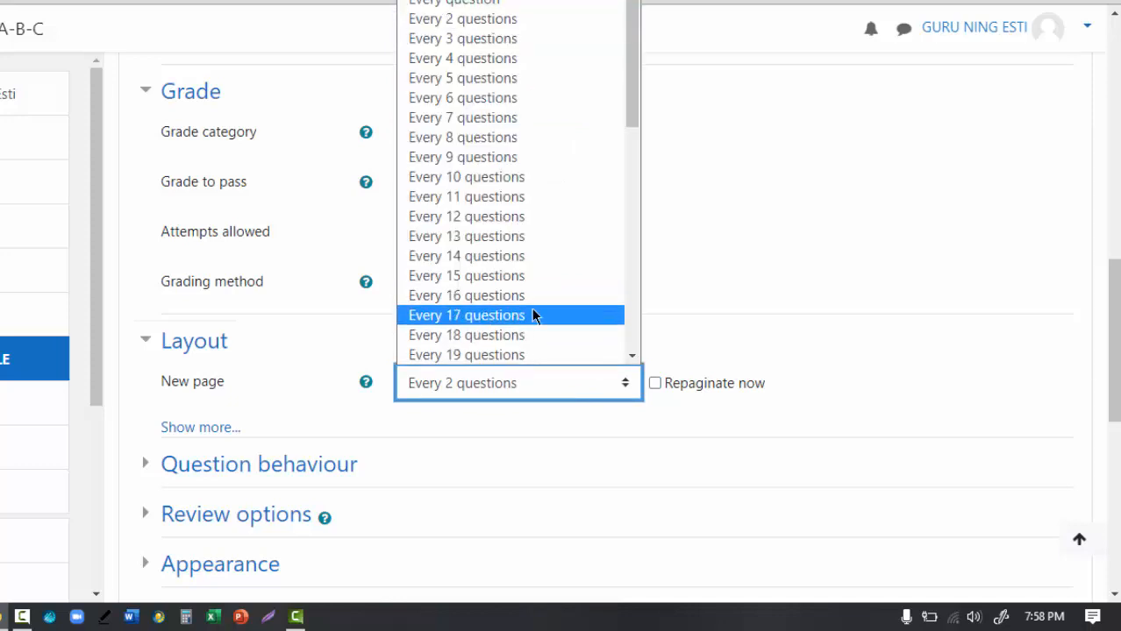
left_click_drag(625, 105, 637, 62)
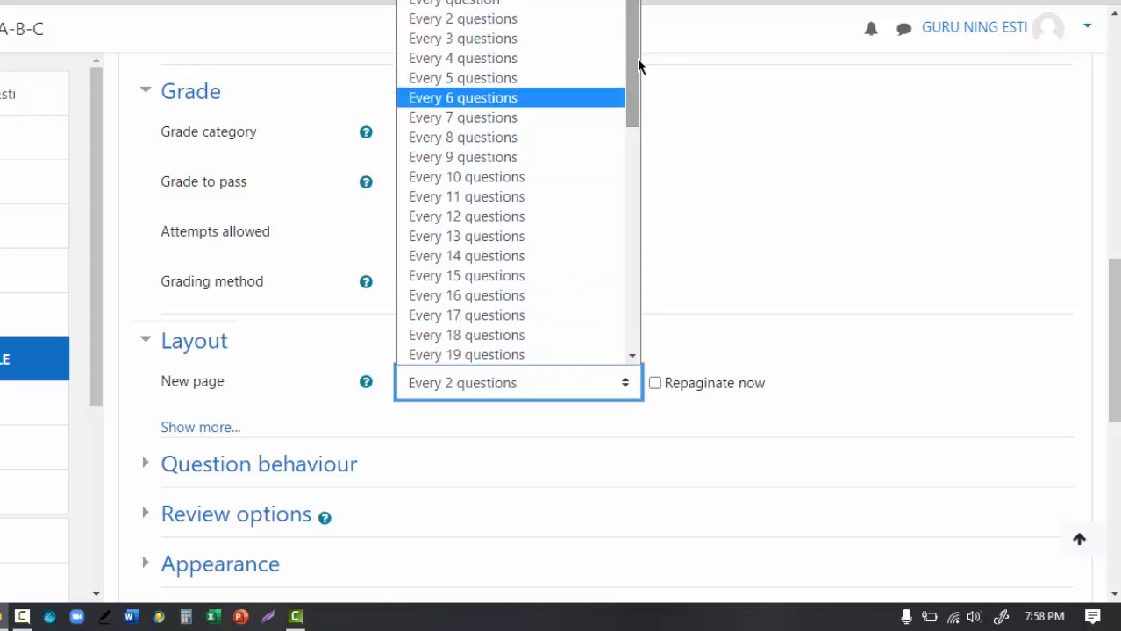
left_click(626, 393)
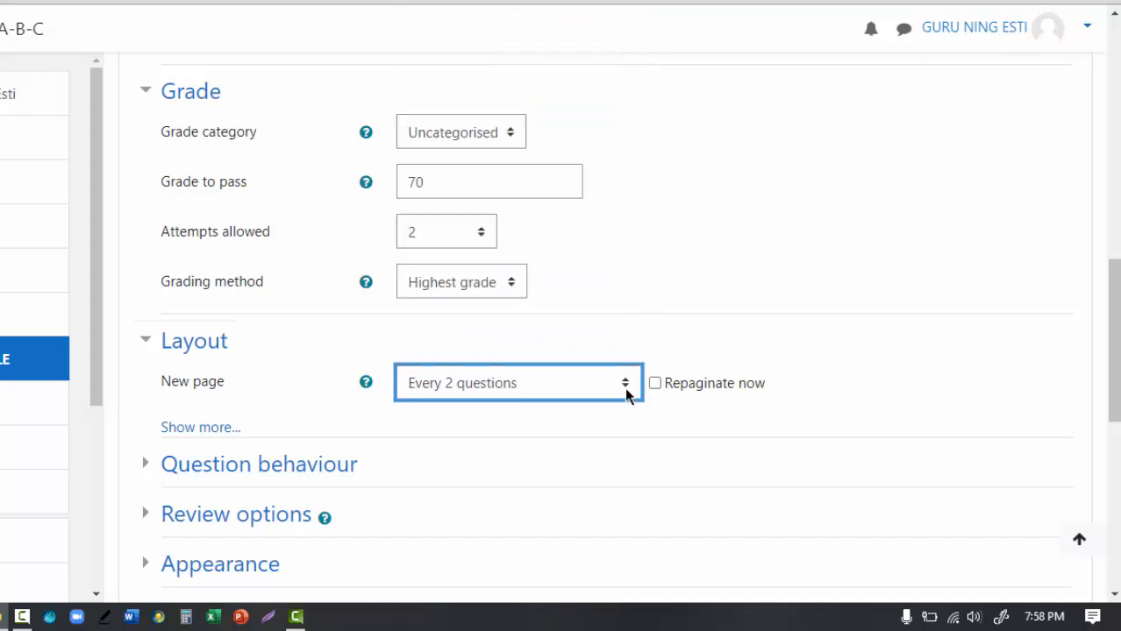
left_click(626, 393)
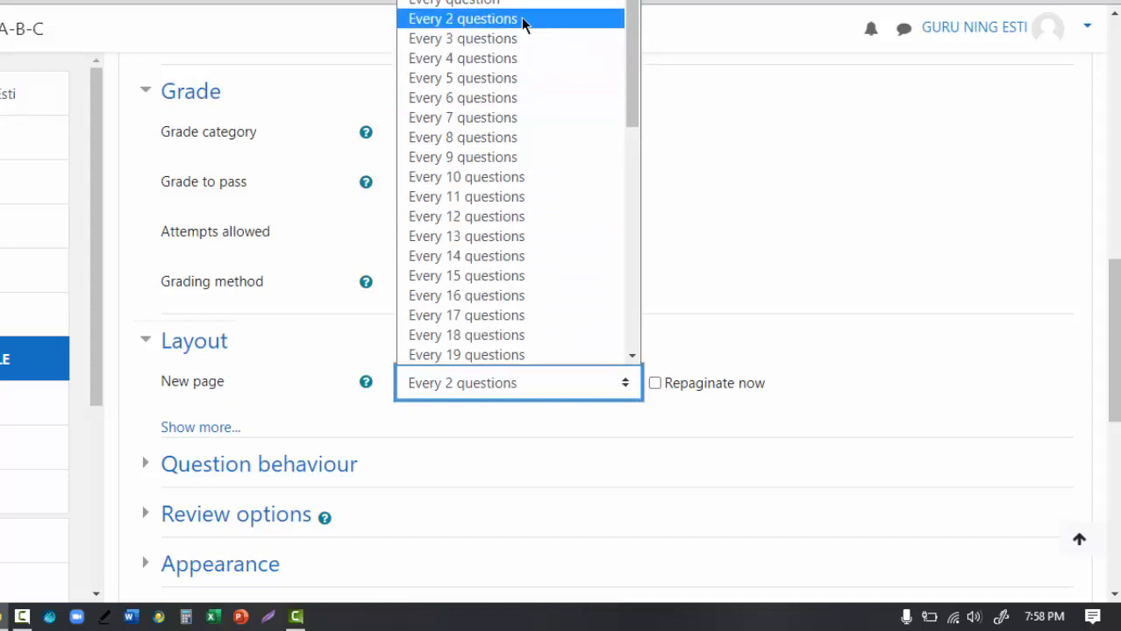
left_click(489, 22)
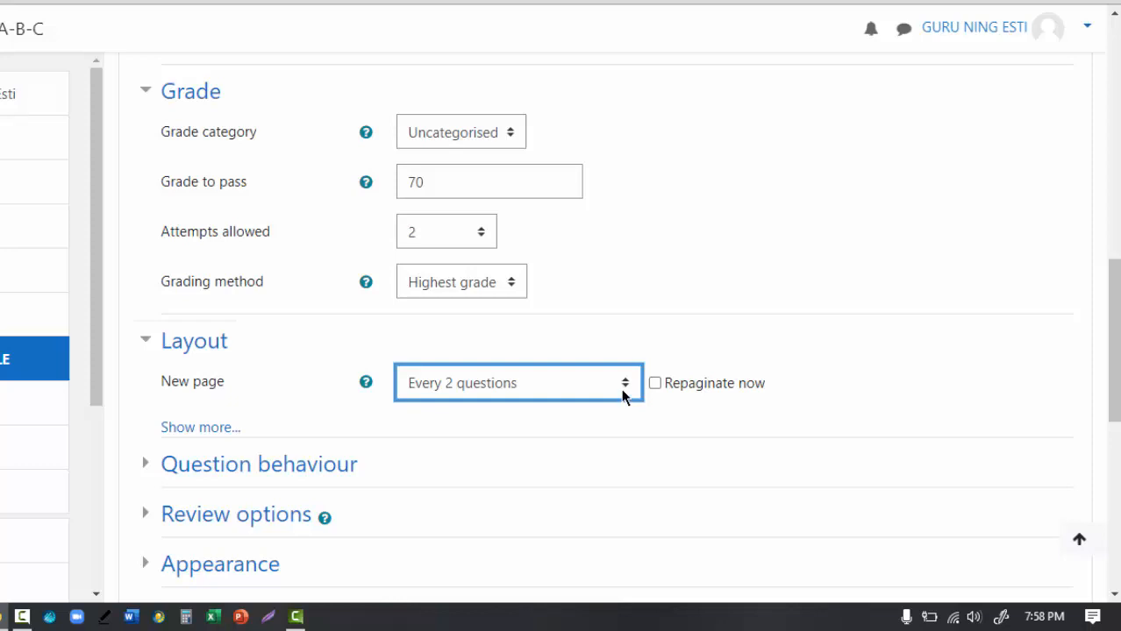
Step: Expand the Review options and disable The attempt, Marks and Overall feedback for immediately after the attempt
scroll(644, 390, "down", 3)
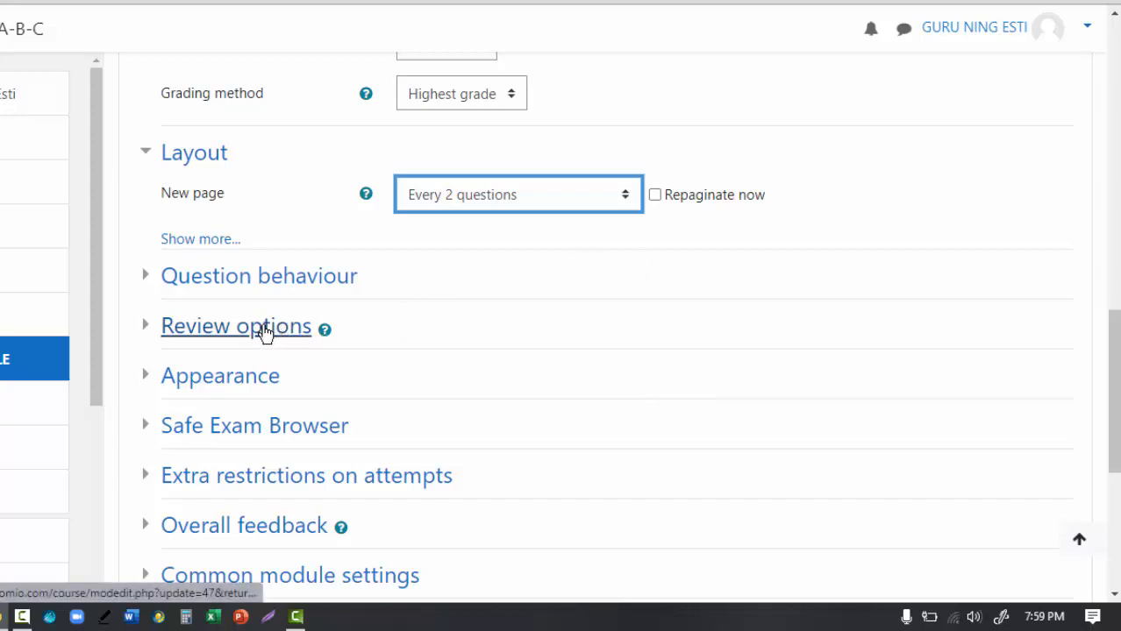
left_click(266, 334)
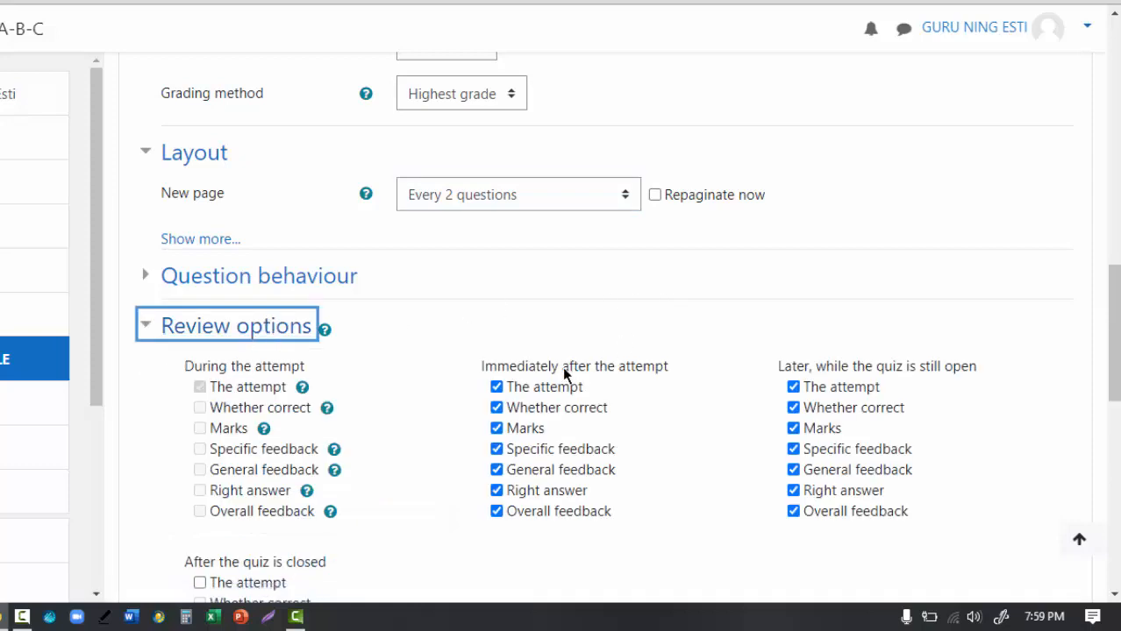
scroll(681, 378, "down", 2)
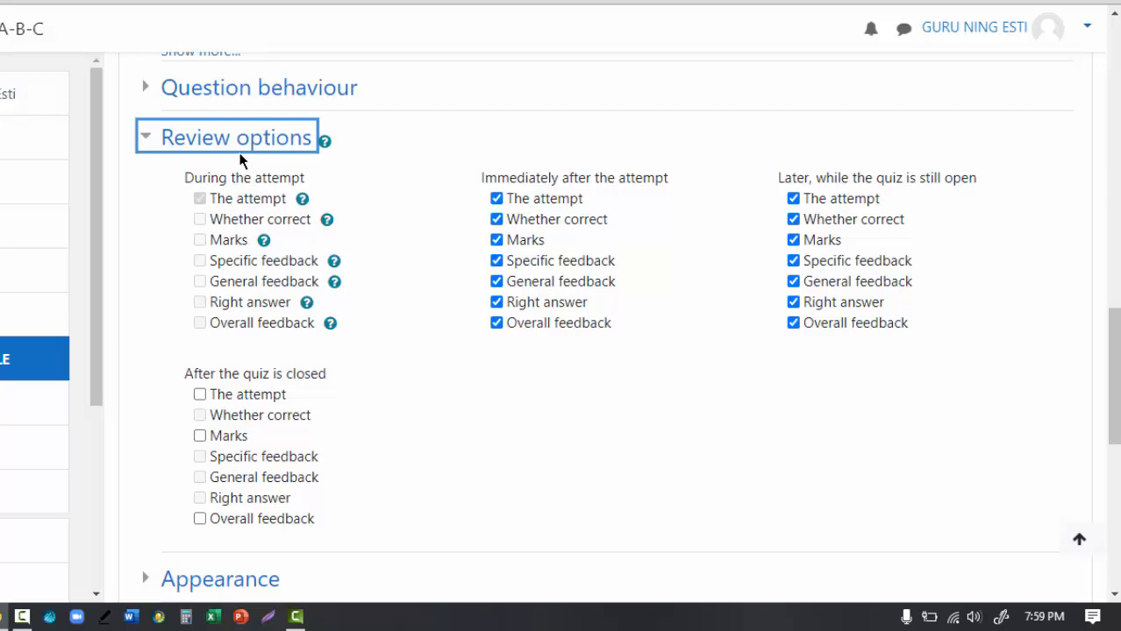
left_click(496, 198)
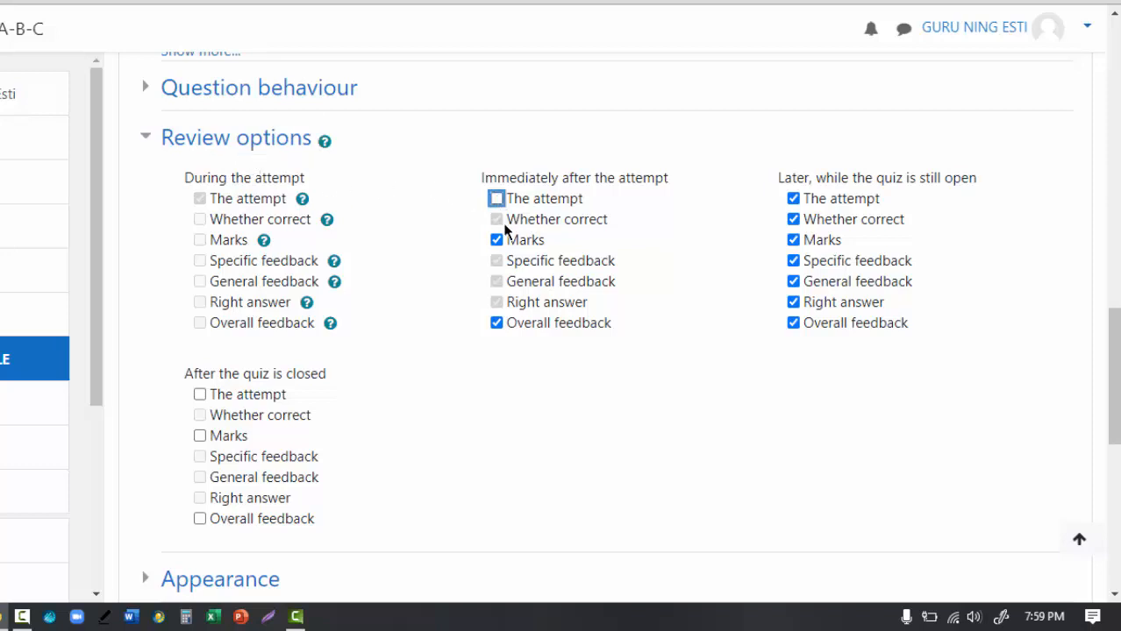
left_click(499, 243)
left_click(494, 321)
Step: Disable The attempt, Marks and Overall feedback for the review period while the quiz is still open
left_click(797, 200)
left_click(807, 239)
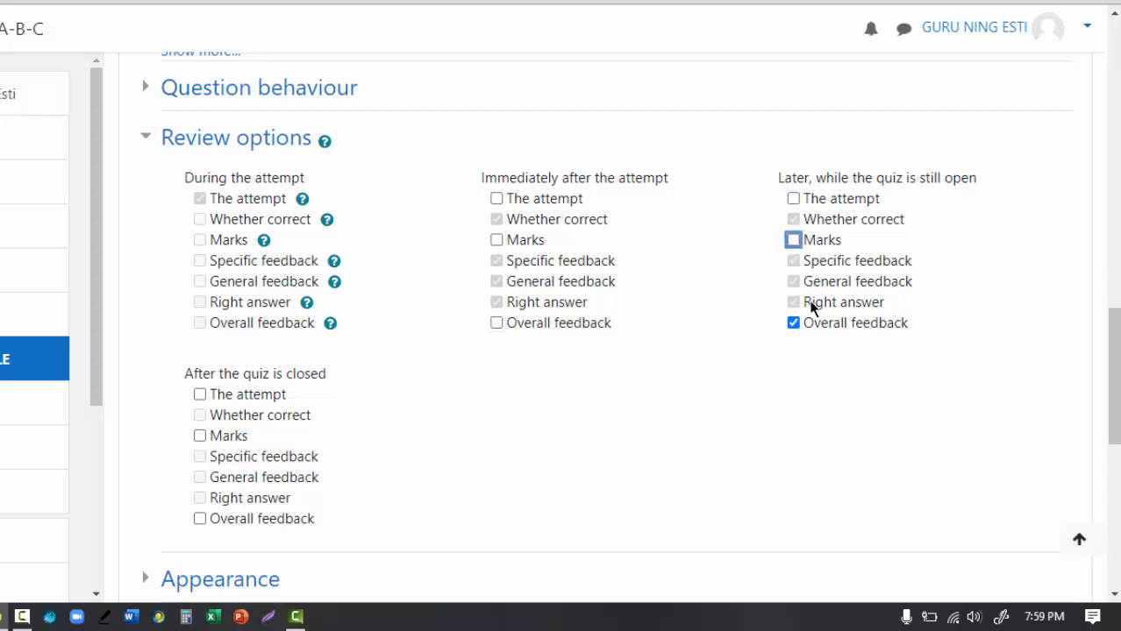
left_click(793, 323)
left_click(612, 387)
Step: Enable Marks in all three review periods following the attempt, plus The attempt and Right answer for after the quiz is closed
left_click(200, 437)
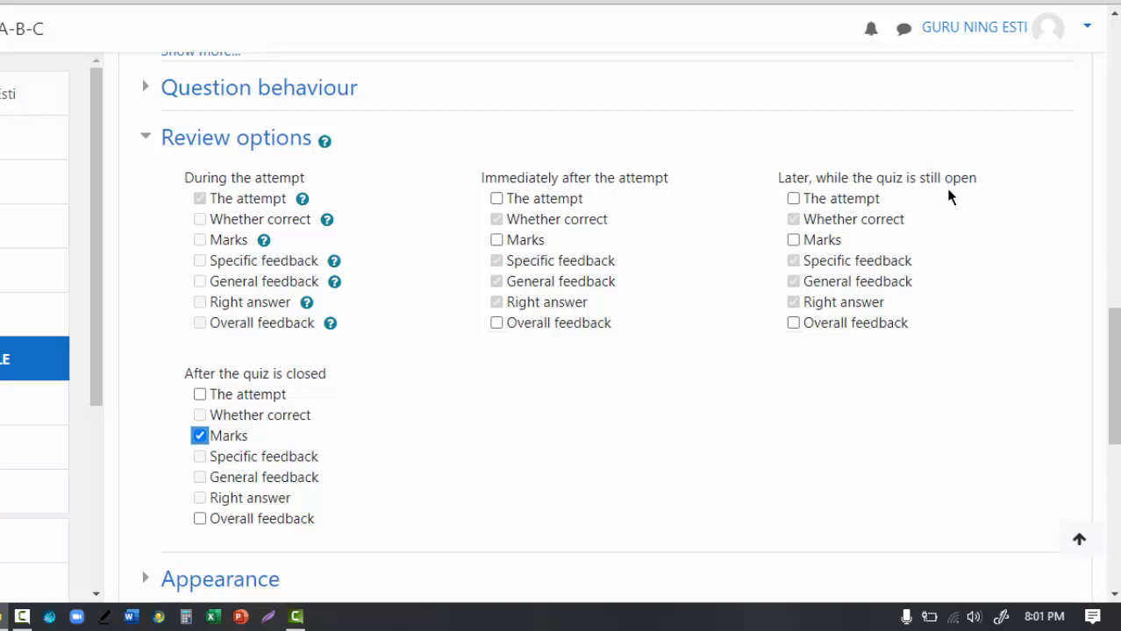
left_click(794, 242)
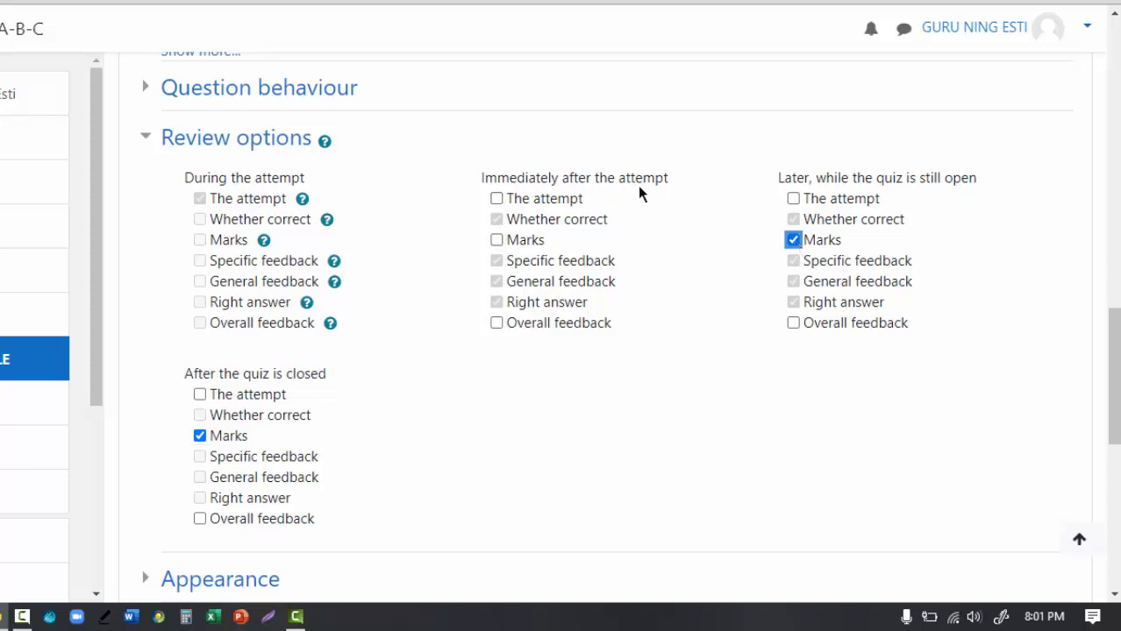
left_click(496, 240)
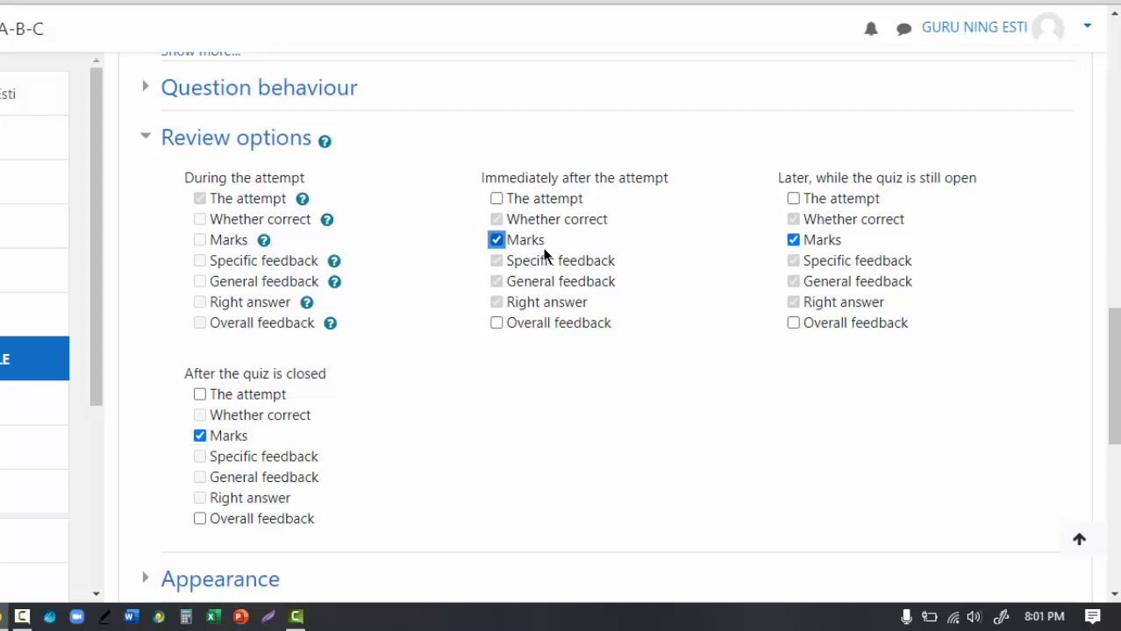
left_click(496, 200)
left_click(496, 199)
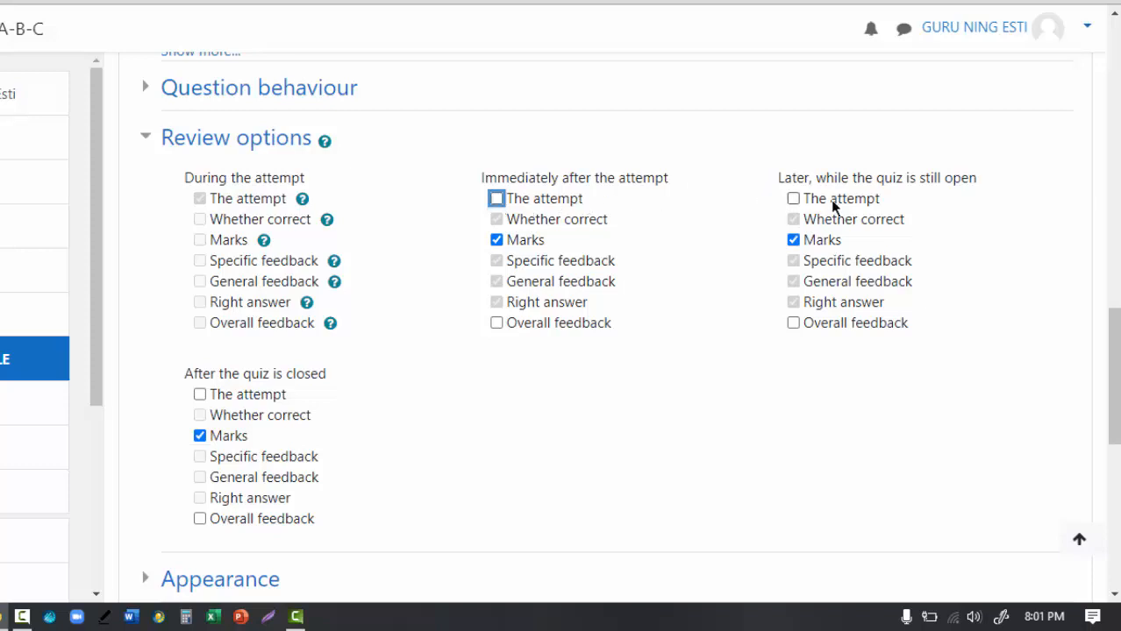
left_click(201, 396)
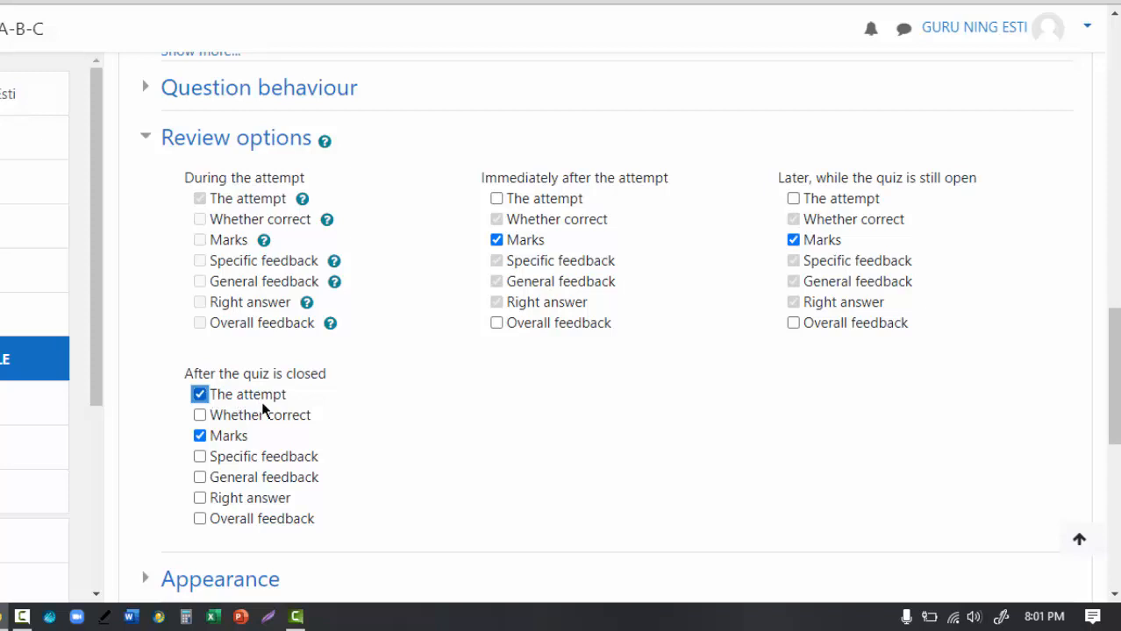
left_click(200, 498)
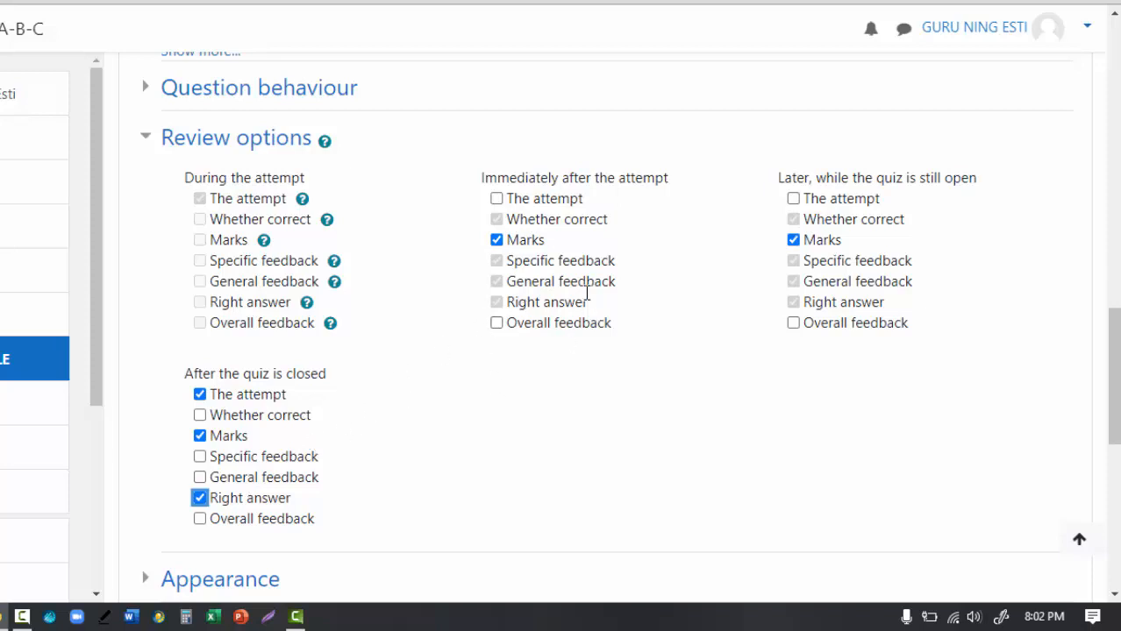
Step: Disable Marks immediately after the attempt and while the quiz is open, and Right answer after closing, keeping The attempt enabled after closing
left_click(496, 240)
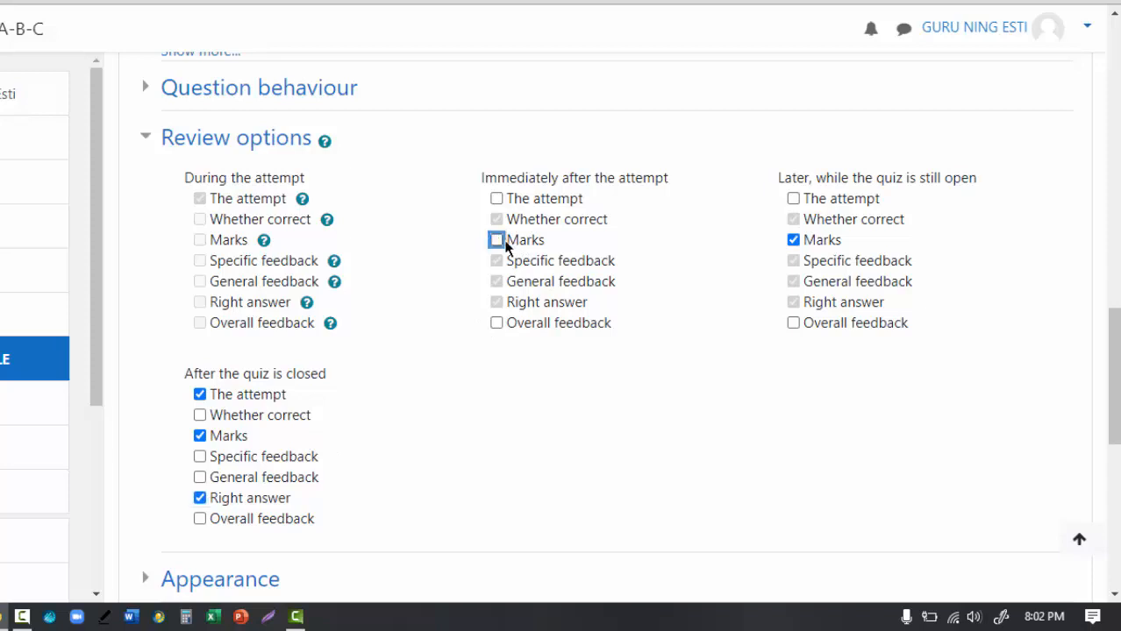
left_click(792, 240)
left_click(199, 498)
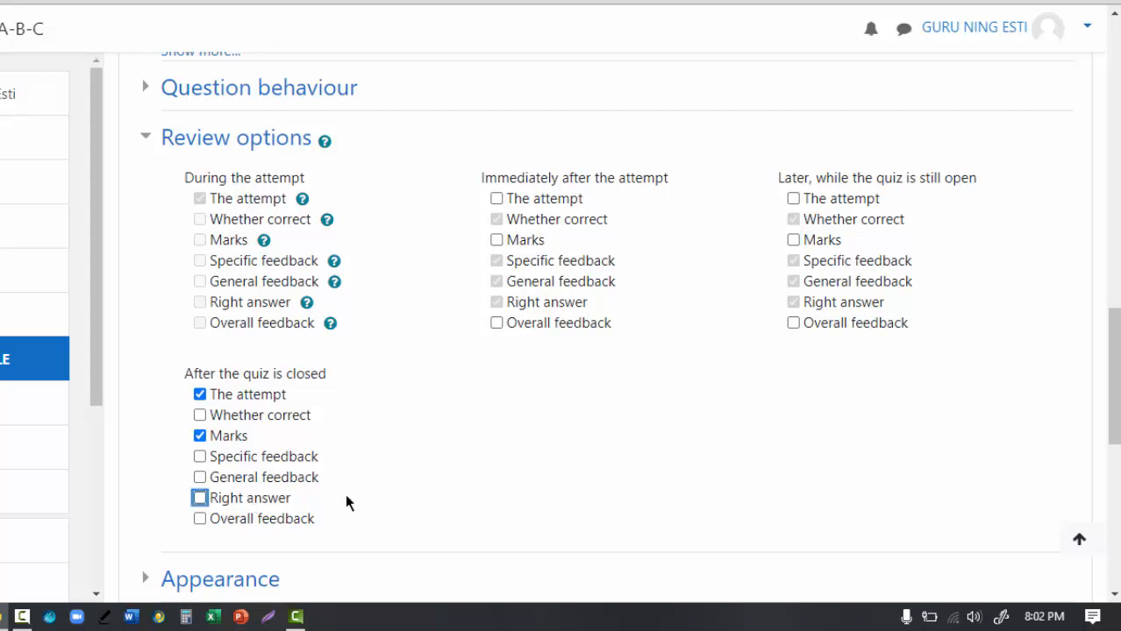
left_click(201, 395)
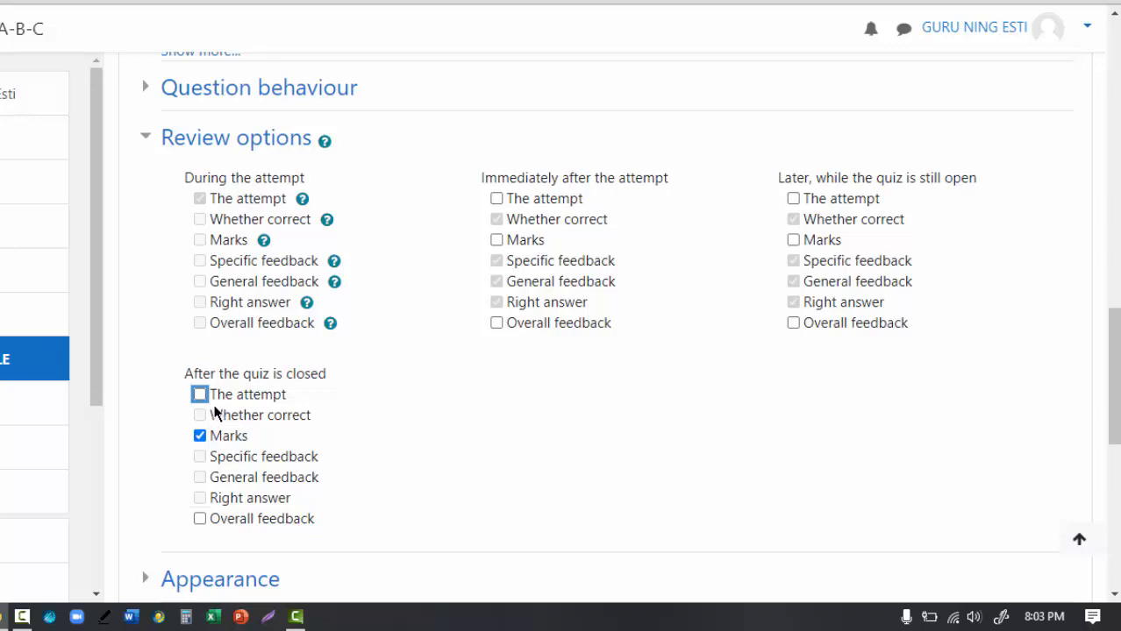
left_click(200, 395)
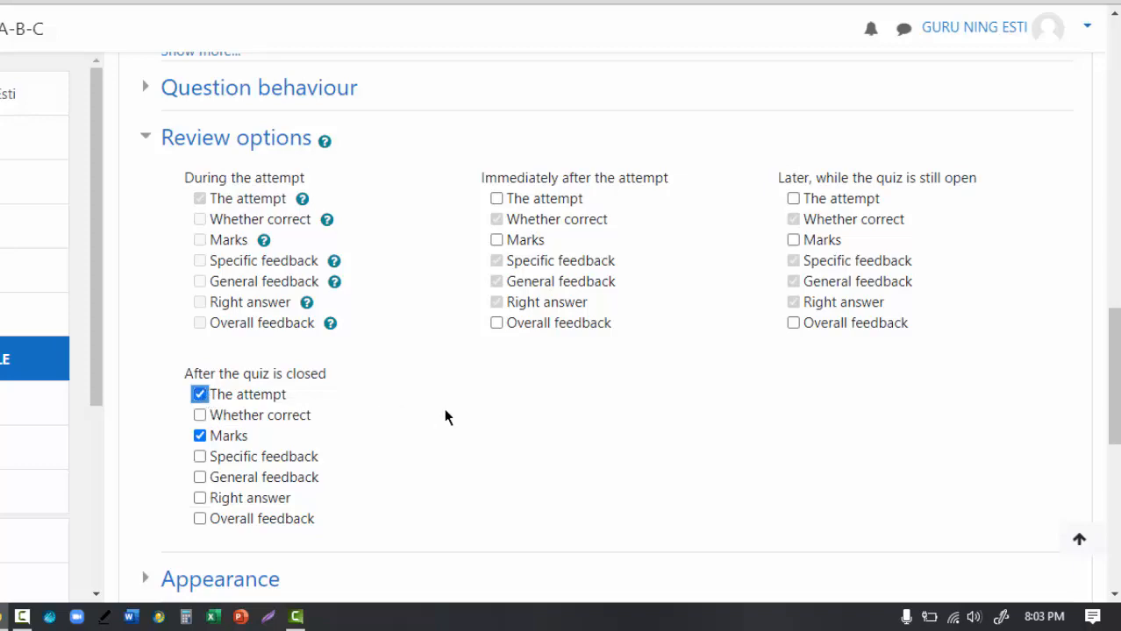
Step: Check the quiz's Appearance settings and collapse the section again
scroll(444, 417, "down", 3)
scroll(444, 417, "down", 2)
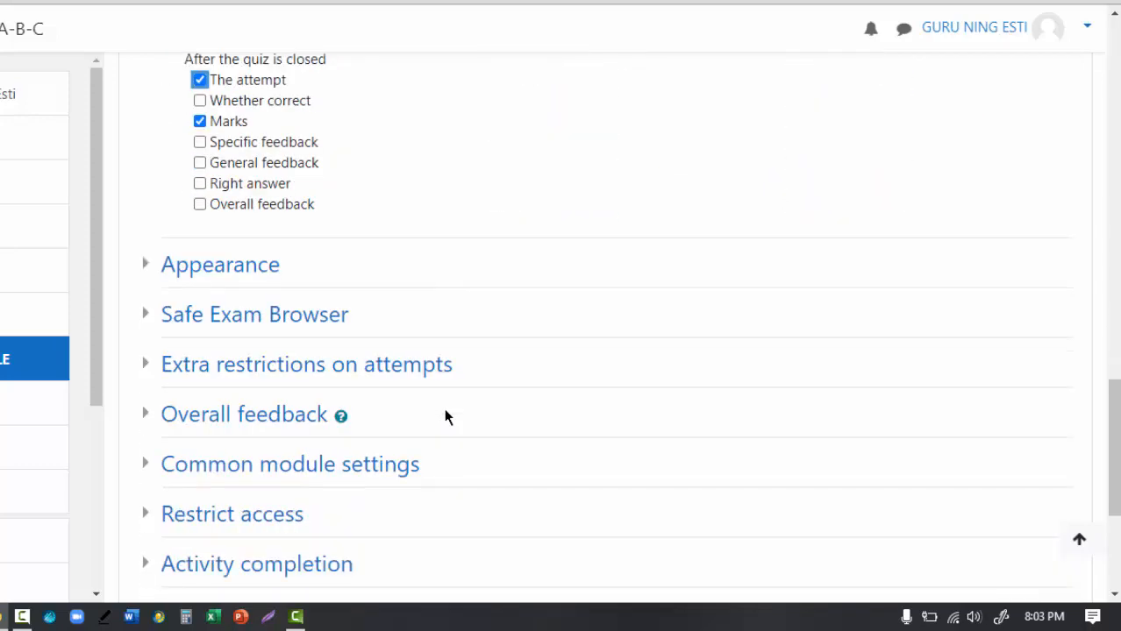
scroll(443, 417, "down", 1)
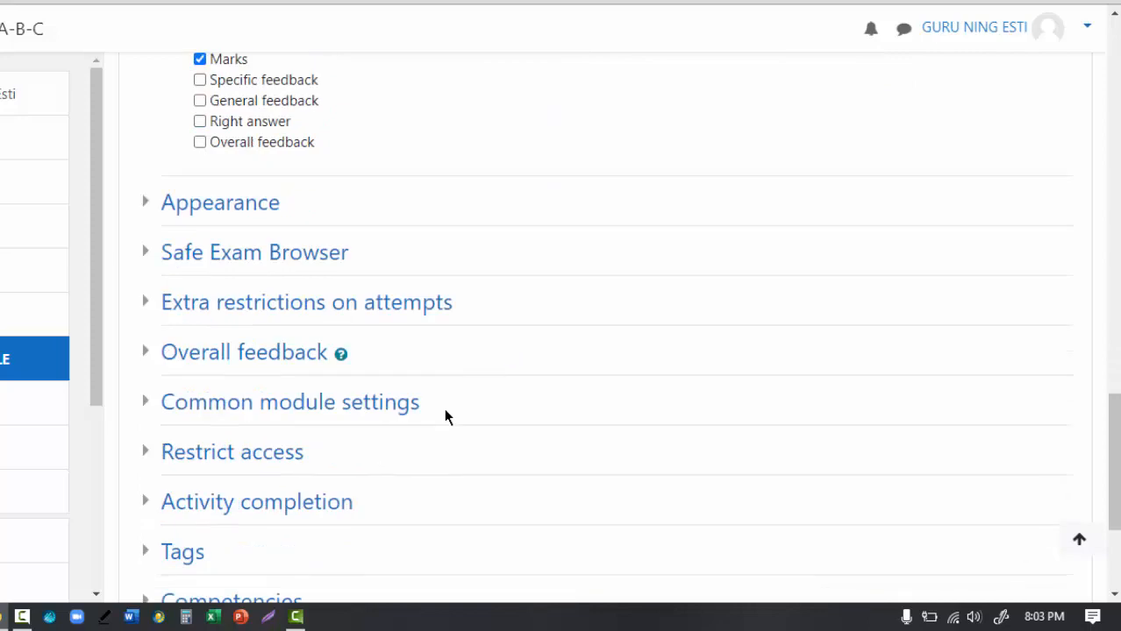
left_click(226, 215)
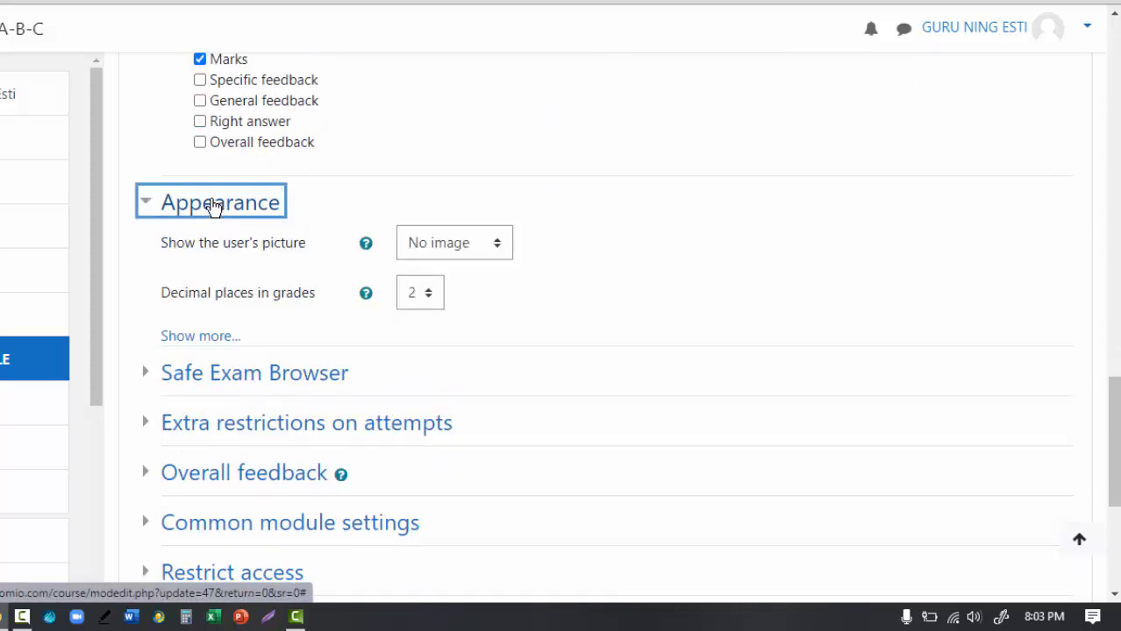
left_click(215, 206)
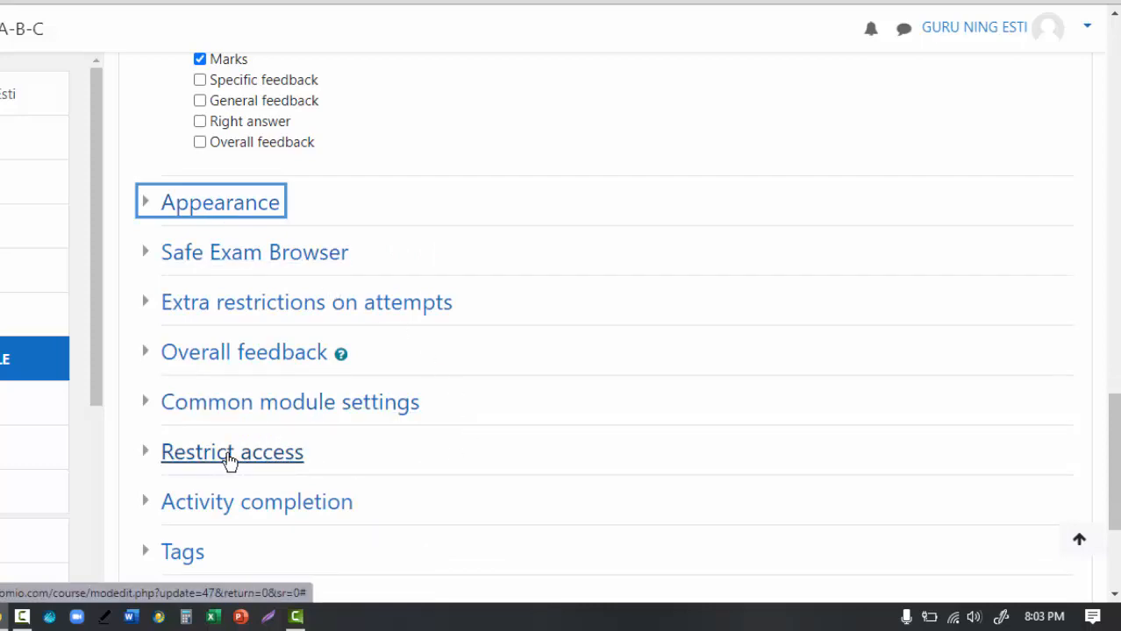
Step: Expand the Restrict access section and add a User profile restriction to the quiz
left_click(230, 456)
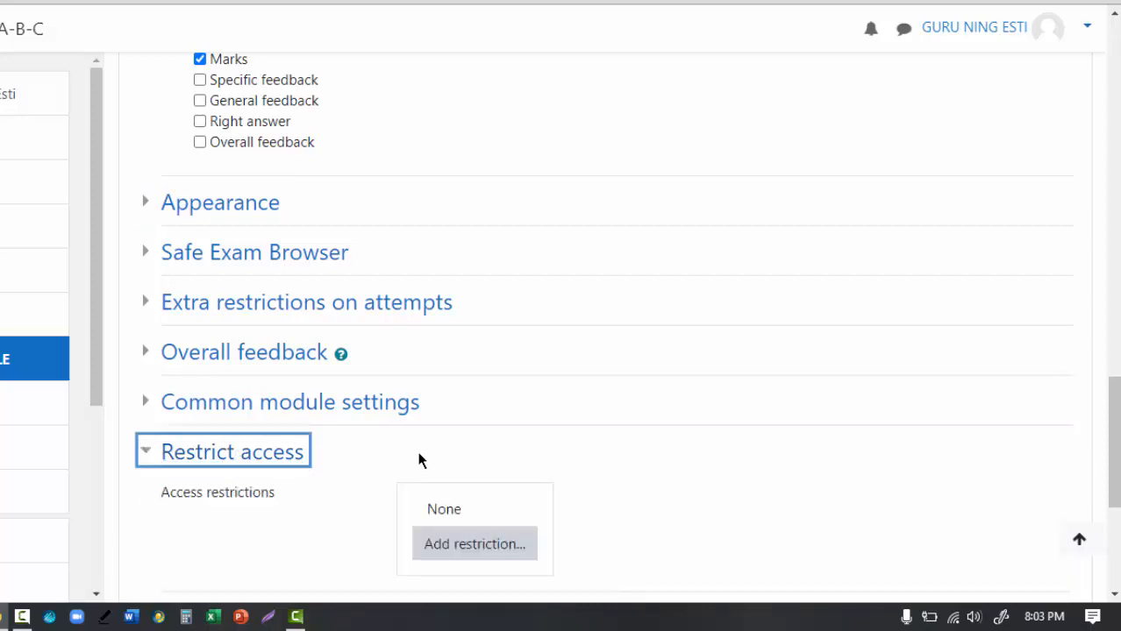
scroll(437, 452, "down", 2)
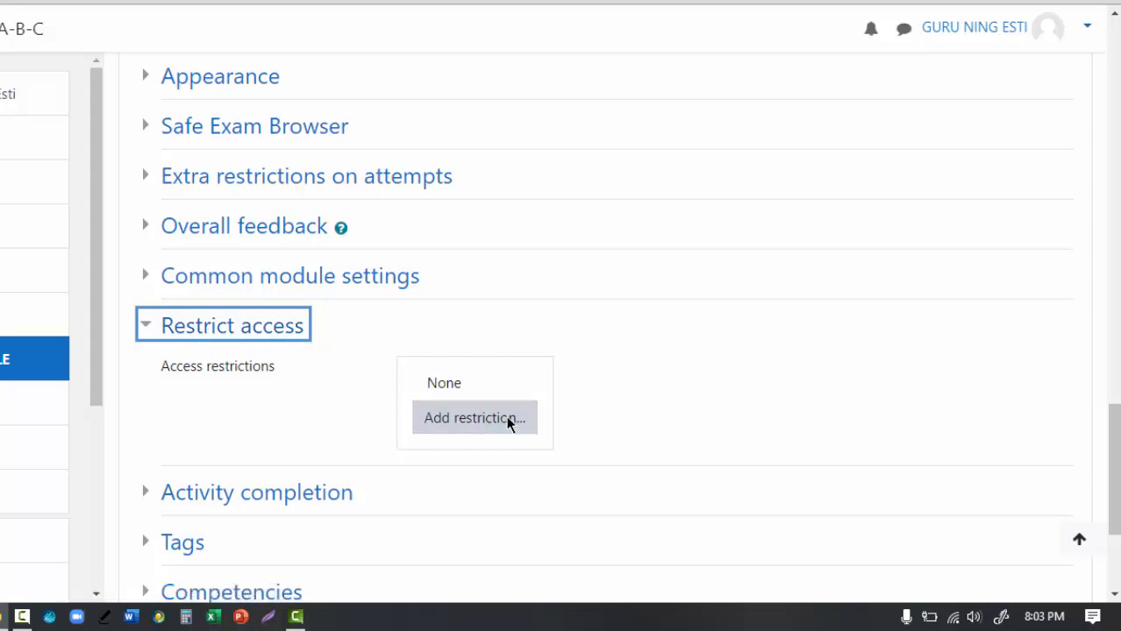
left_click(423, 412)
scroll(423, 412, "up", 1)
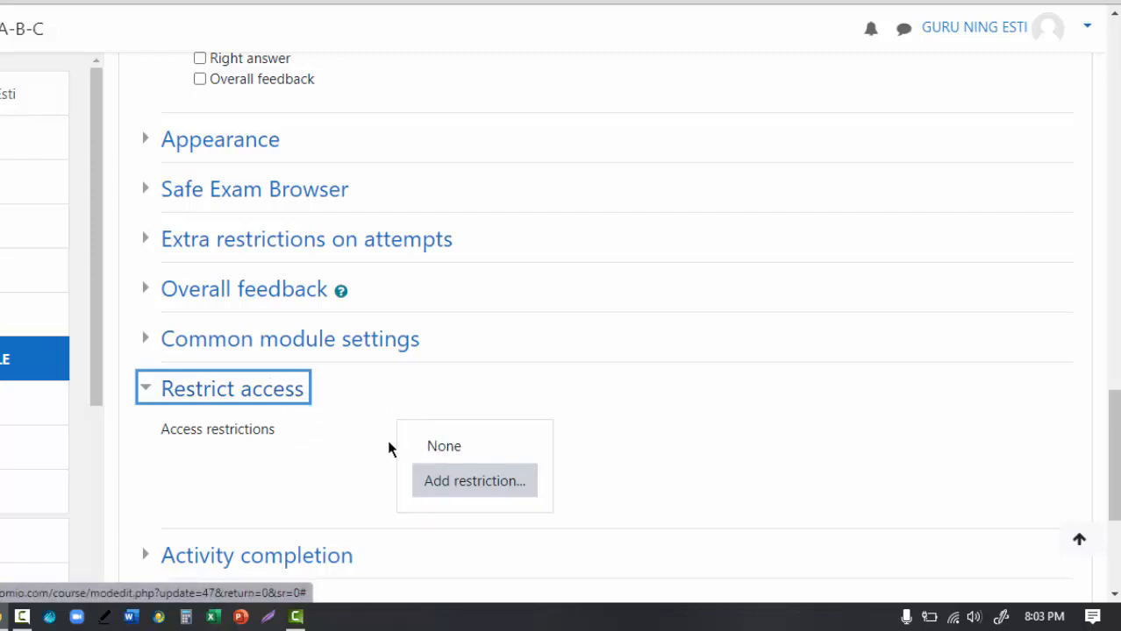
scroll(458, 378, "up", 6)
scroll(497, 345, "down", 6)
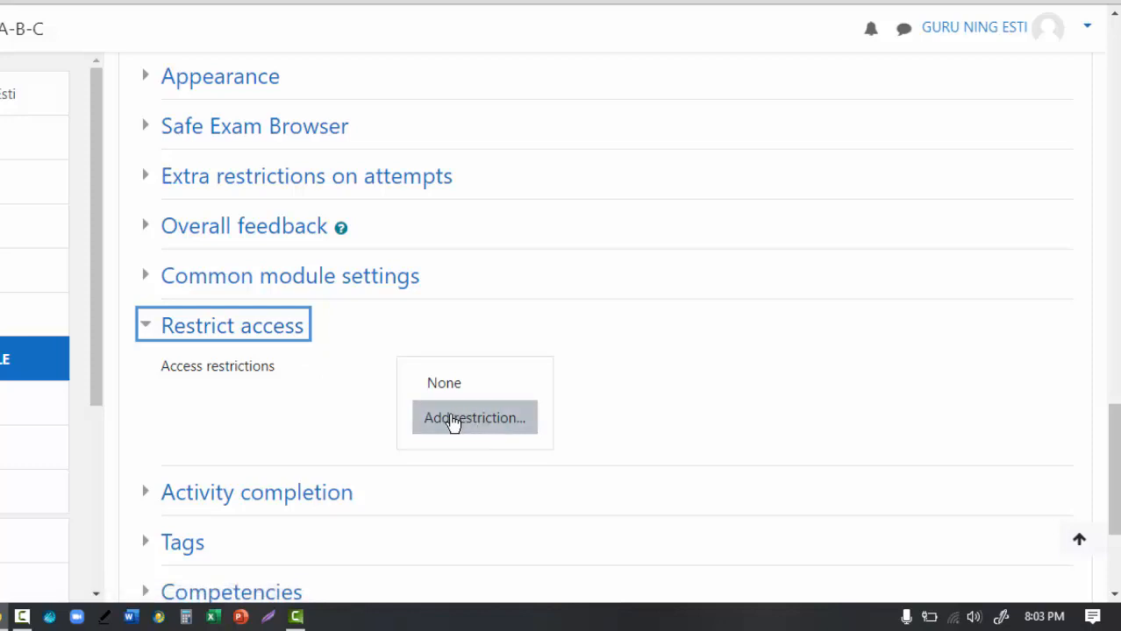
left_click(453, 422)
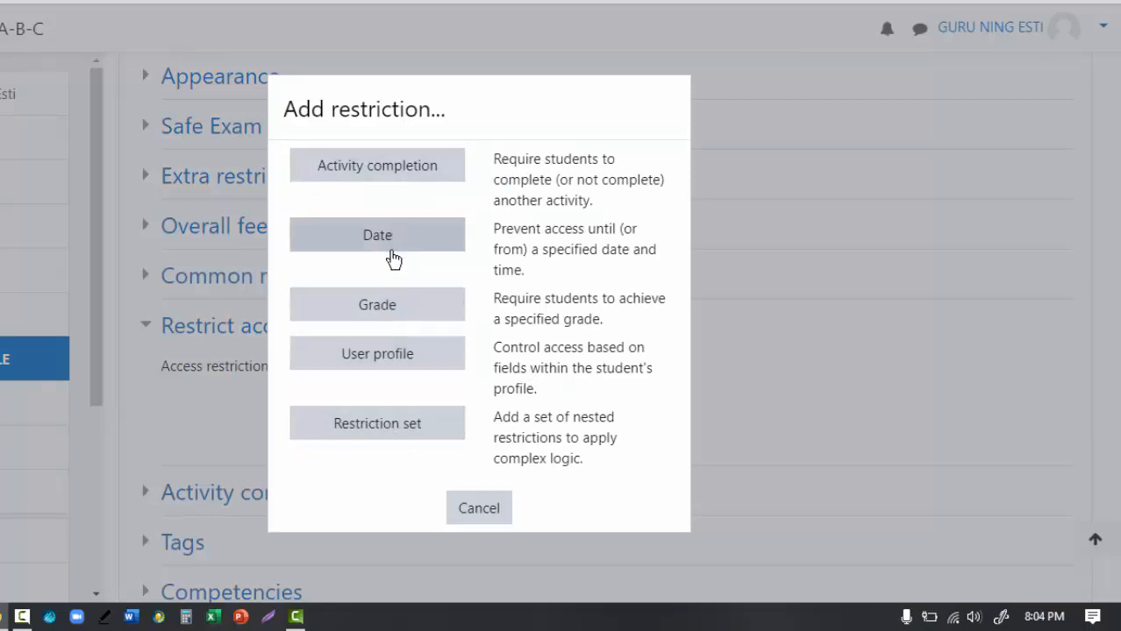
left_click(375, 358)
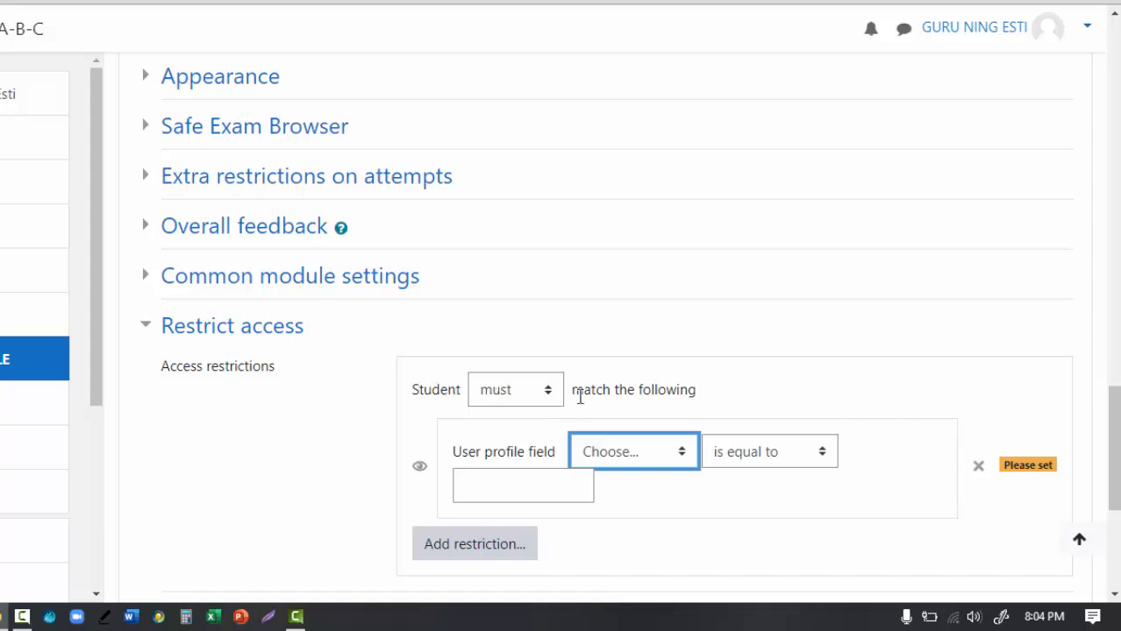
Step: Set the restriction so that the First name profile field is equal to 7-A
left_click(686, 457)
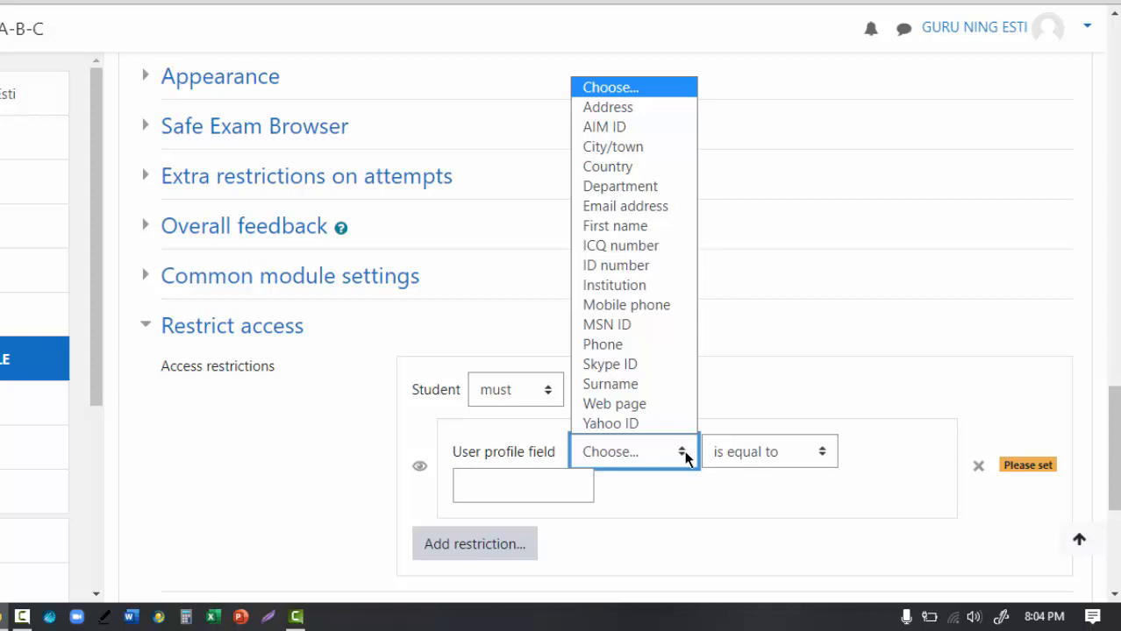
left_click(620, 226)
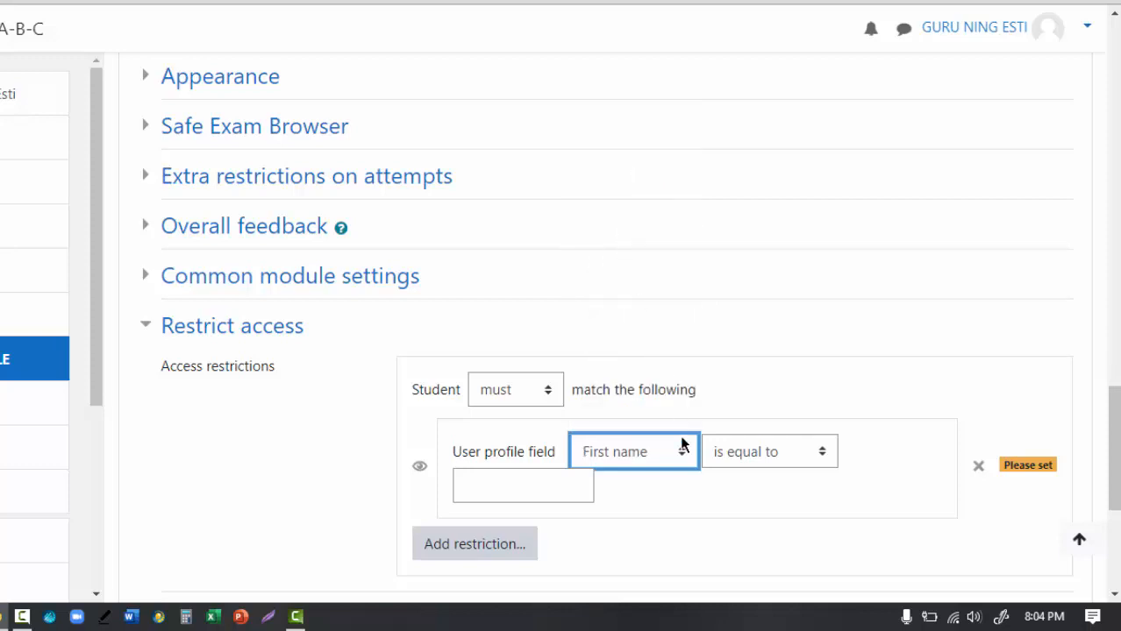
left_click(551, 488)
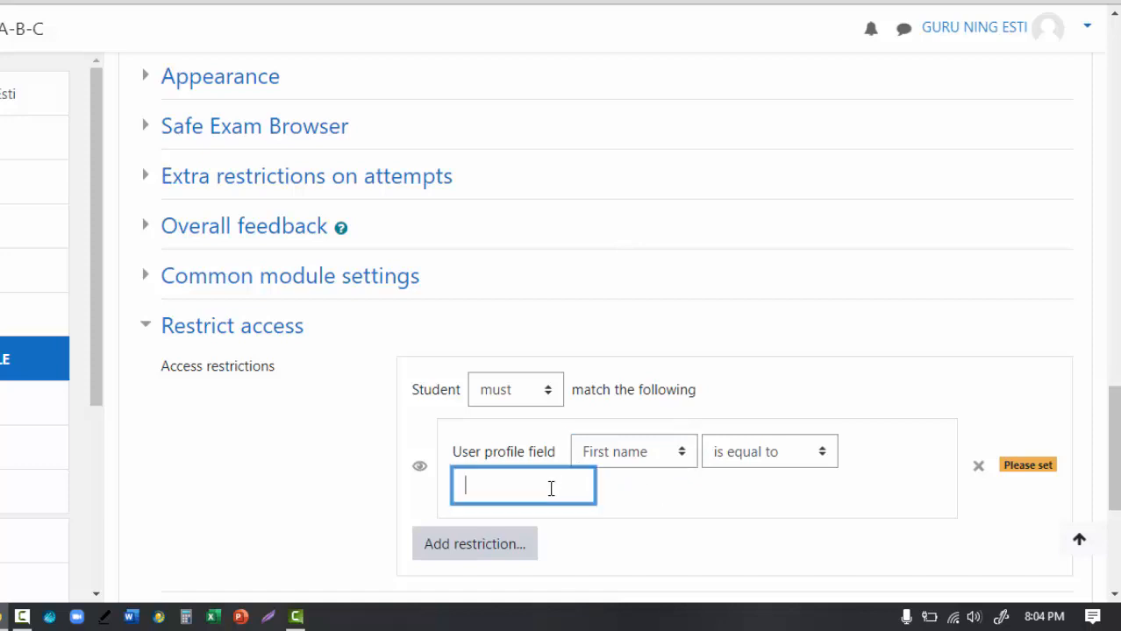
type("7-A")
Step: Add a second User profile restriction requiring that First name is equal to 7-B
scroll(666, 496, "down", 2)
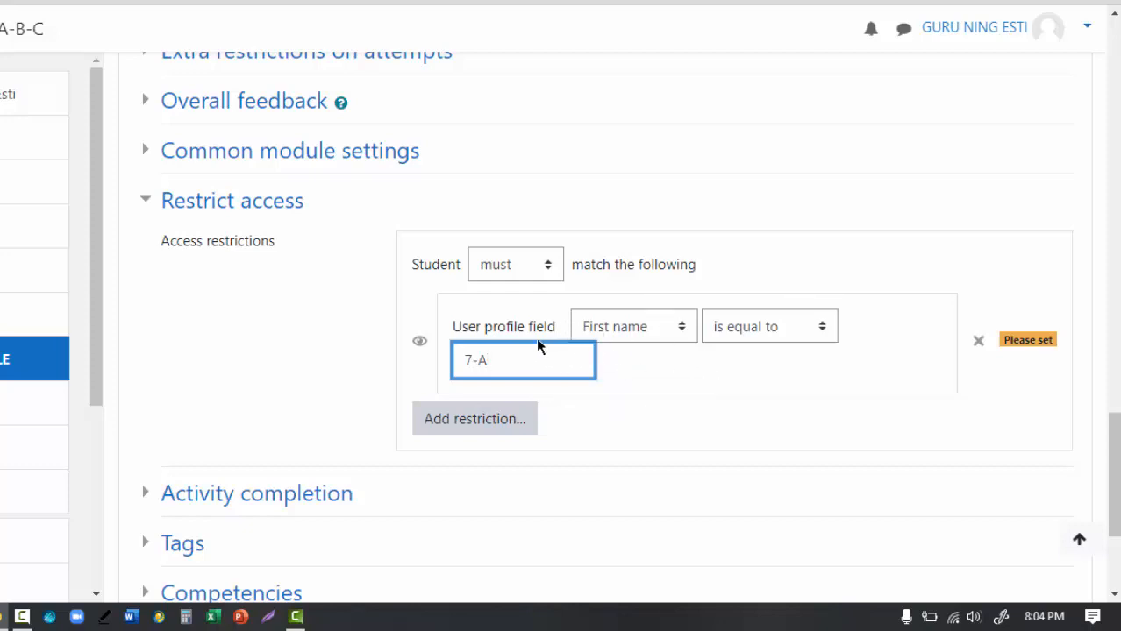
left_click(464, 421)
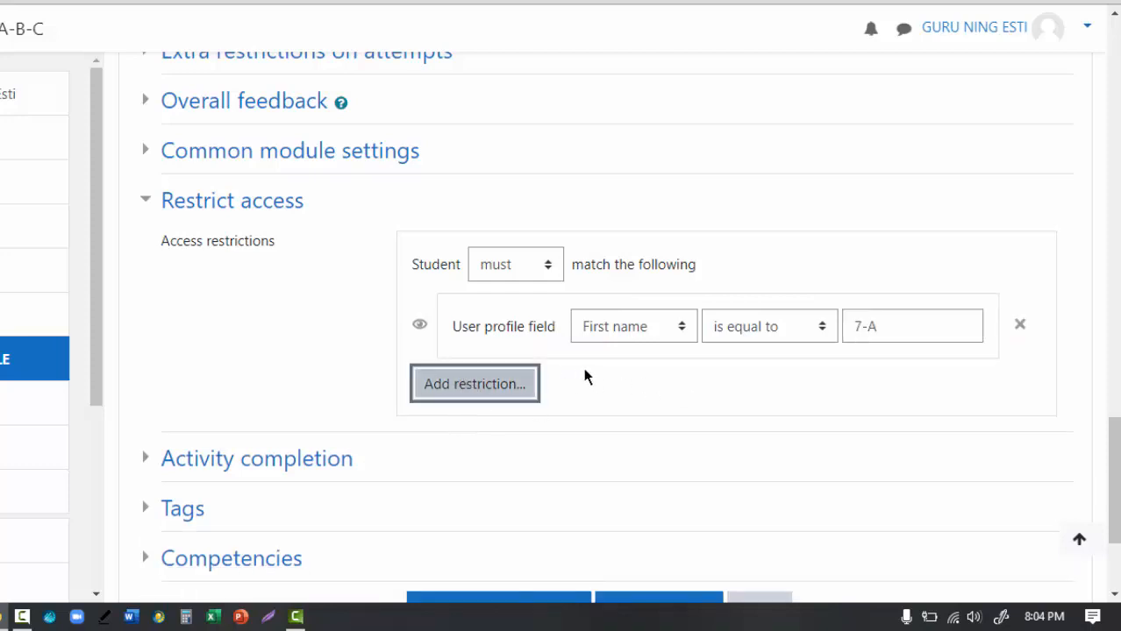
scroll(632, 360, "down", 2)
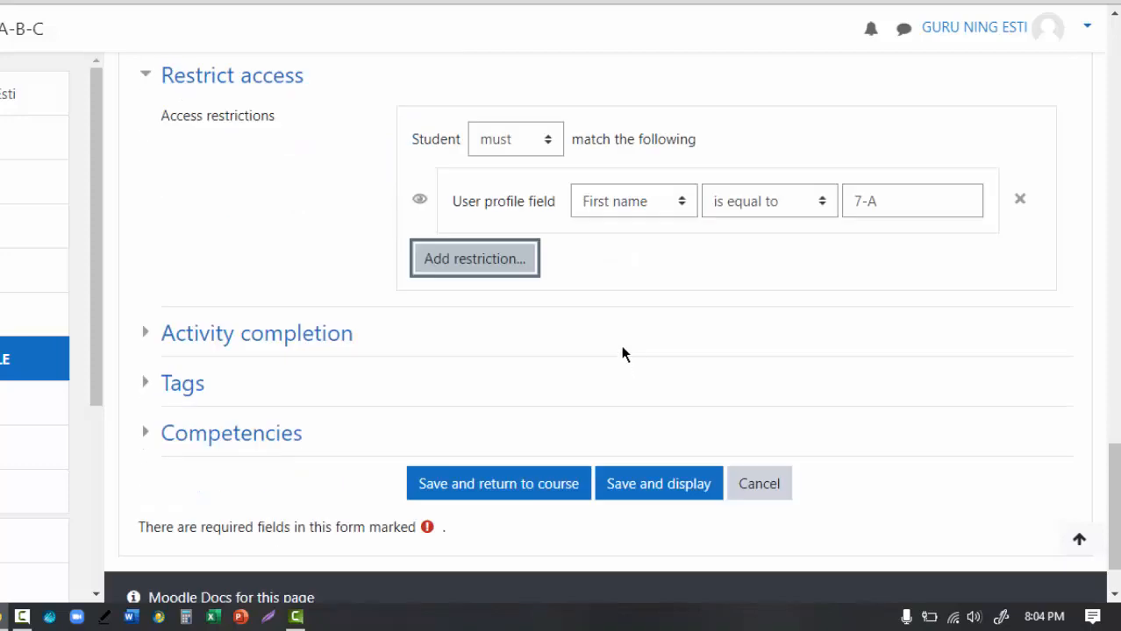
left_click(482, 260)
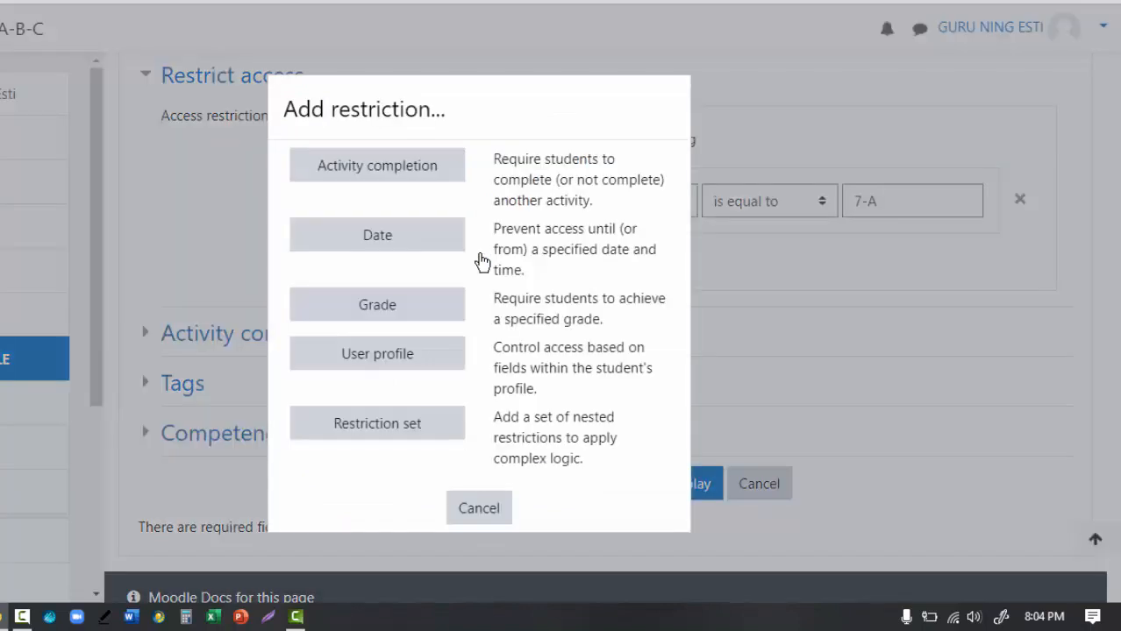
left_click(396, 359)
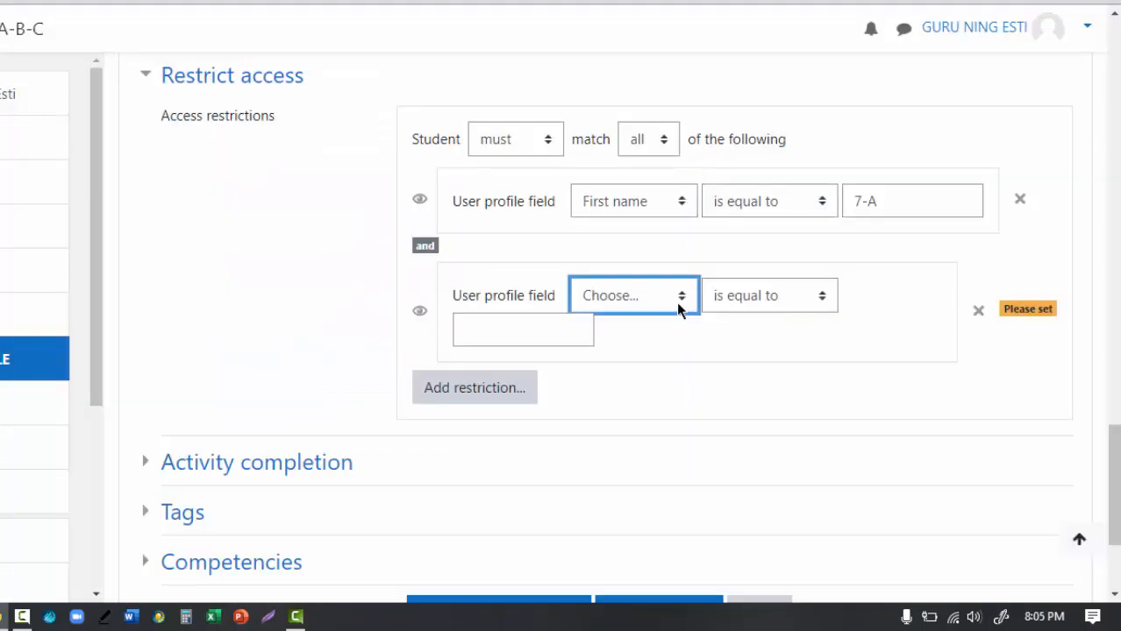
left_click(684, 299)
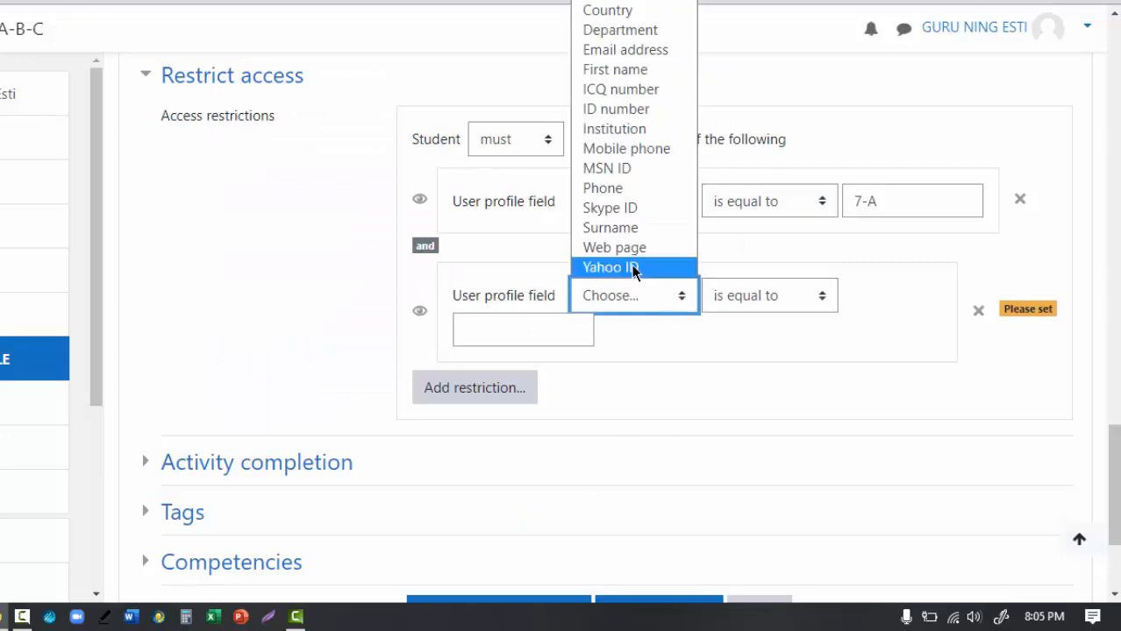
left_click(620, 70)
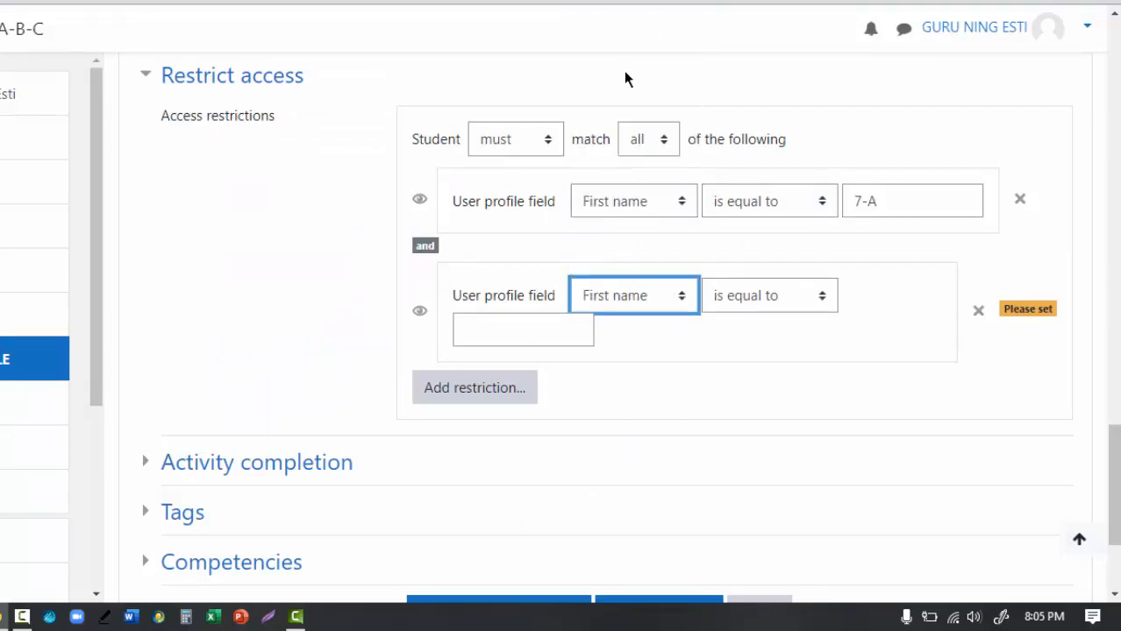
left_click(527, 325)
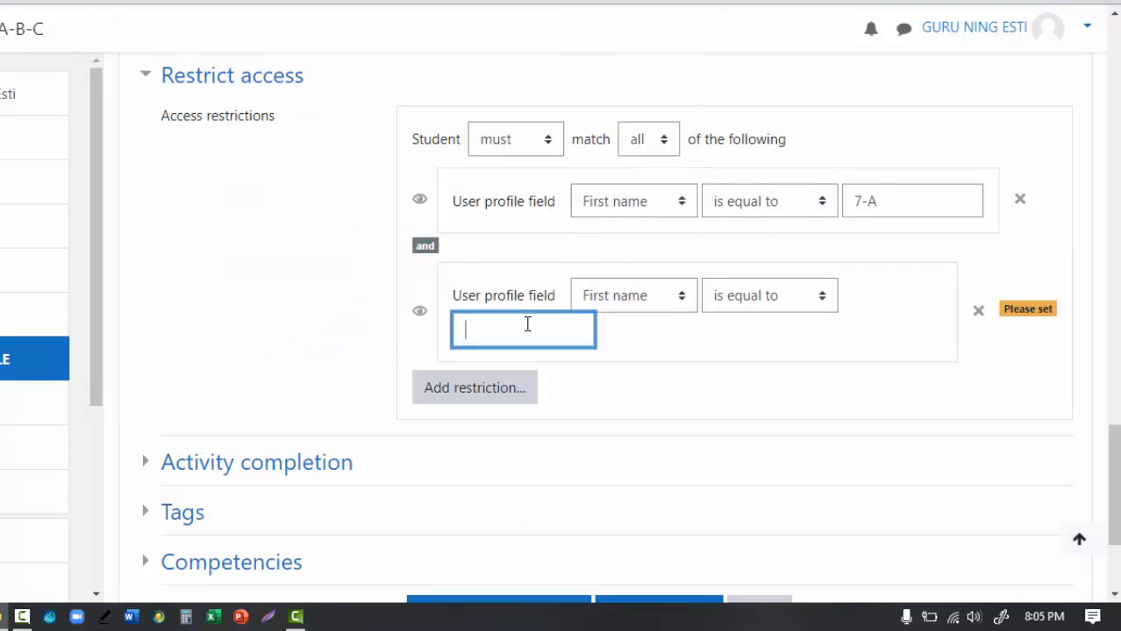
type("7-B")
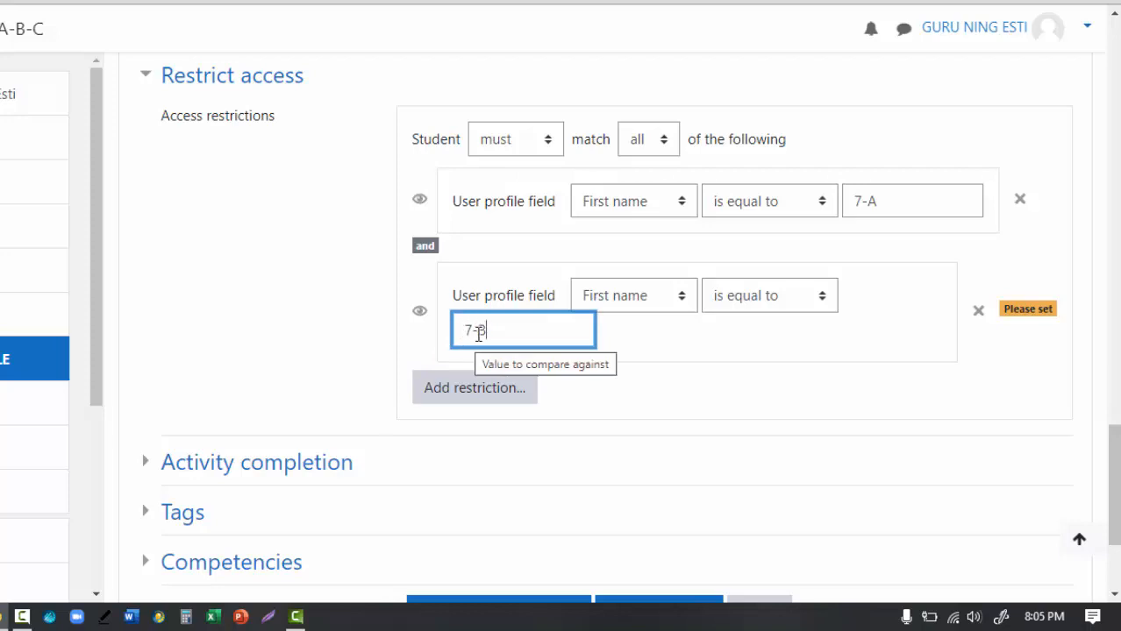
Step: Require students to match any of the restrictions, and save the settings and display the quiz
left_click(660, 145)
left_click(650, 187)
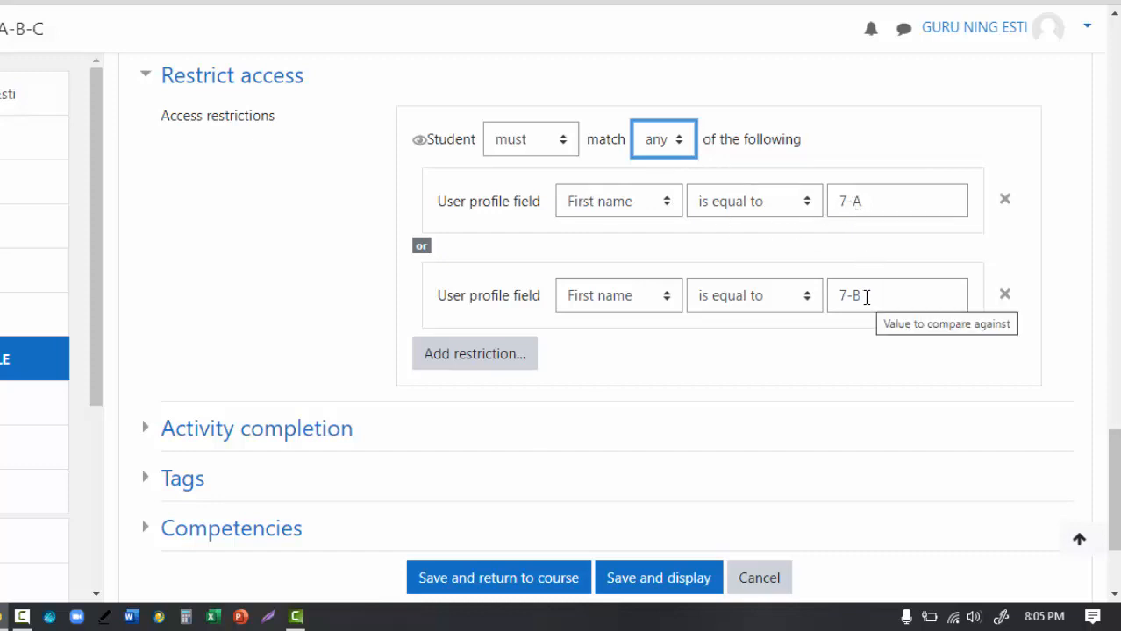
scroll(882, 335, "down", 1)
scroll(881, 335, "down", 1)
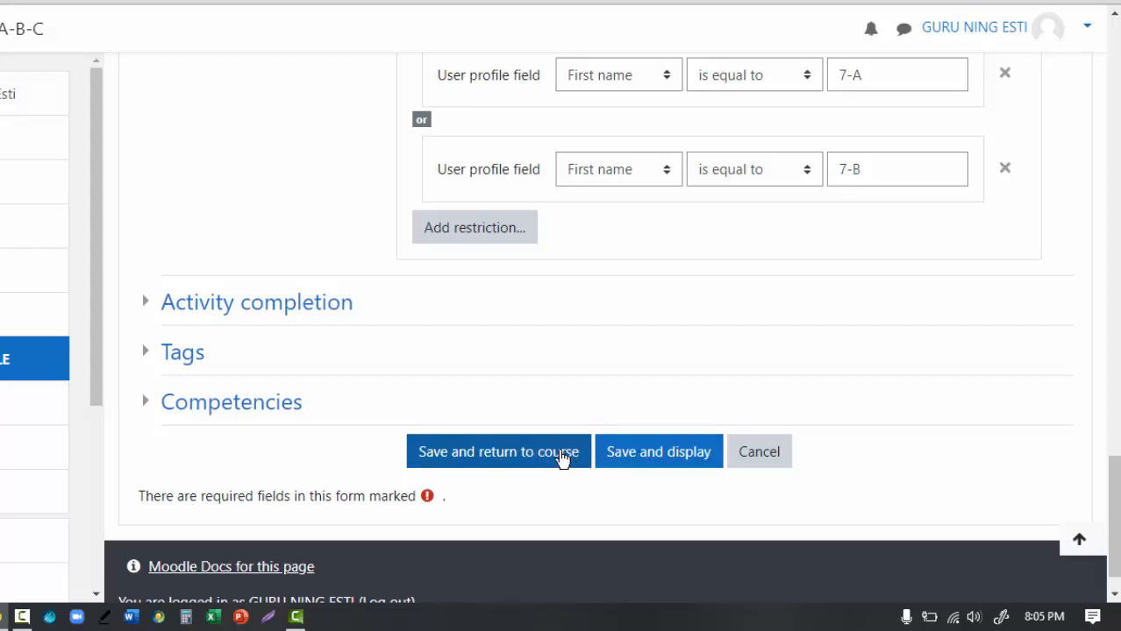
left_click(646, 456)
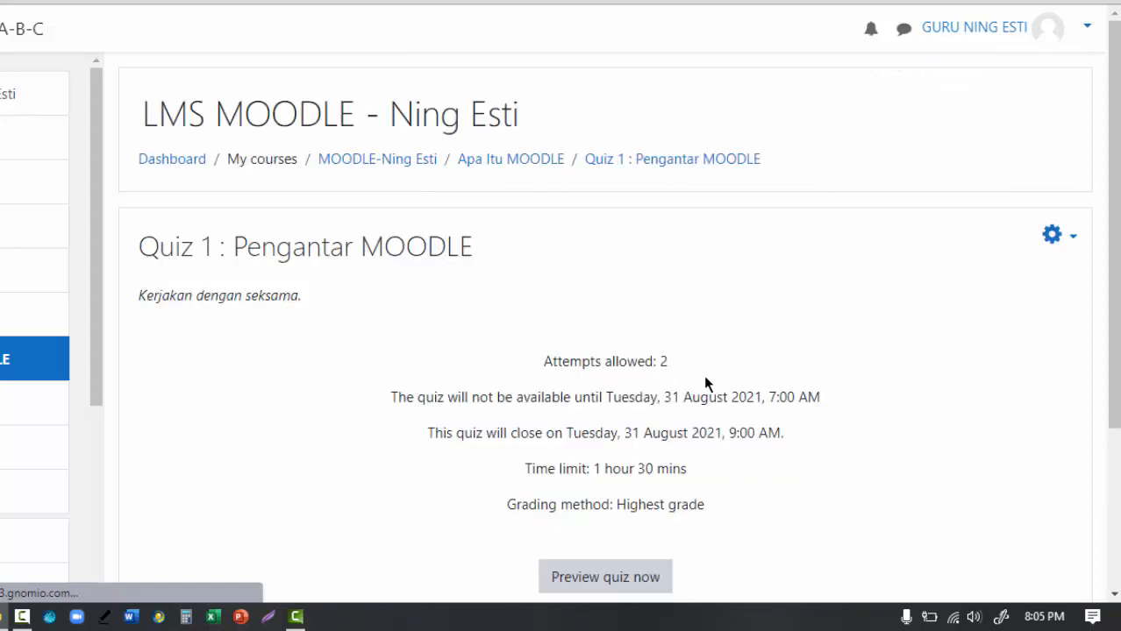
Step: Review the quiz summary for the opening and closing dates, time limit and grading method
scroll(704, 378, "down", 2)
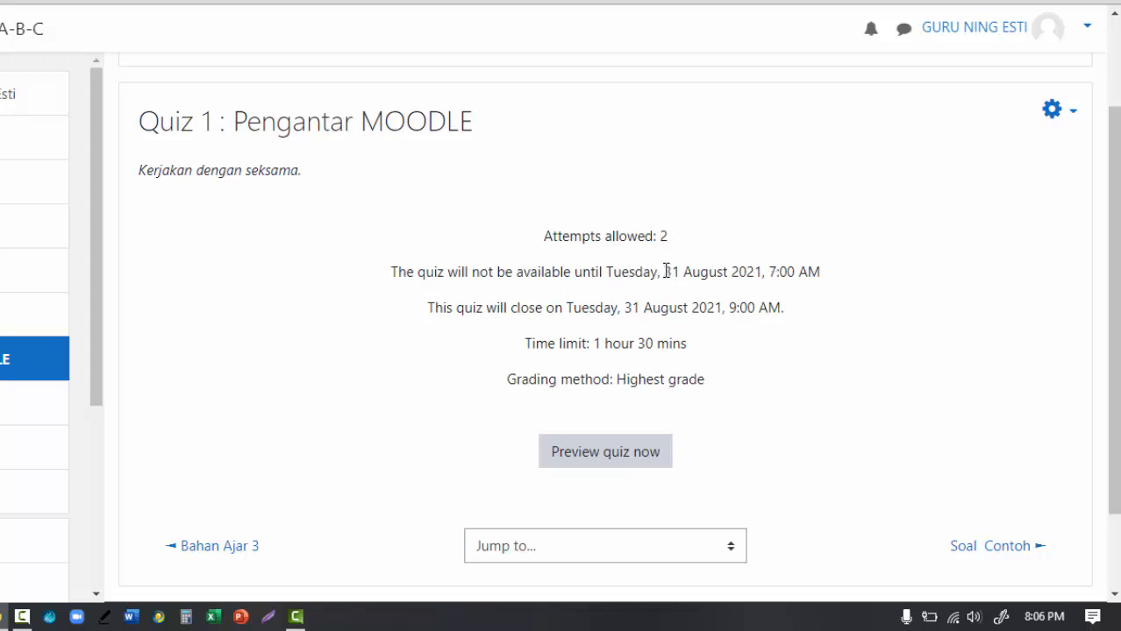
left_click_drag(667, 272, 822, 277)
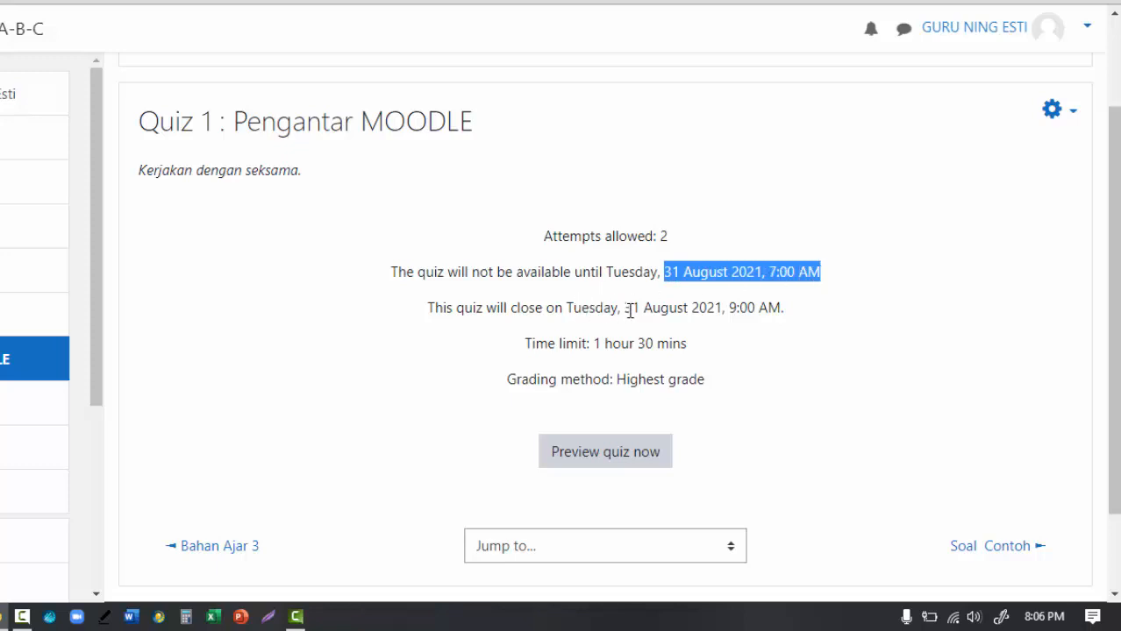
left_click_drag(626, 308, 788, 314)
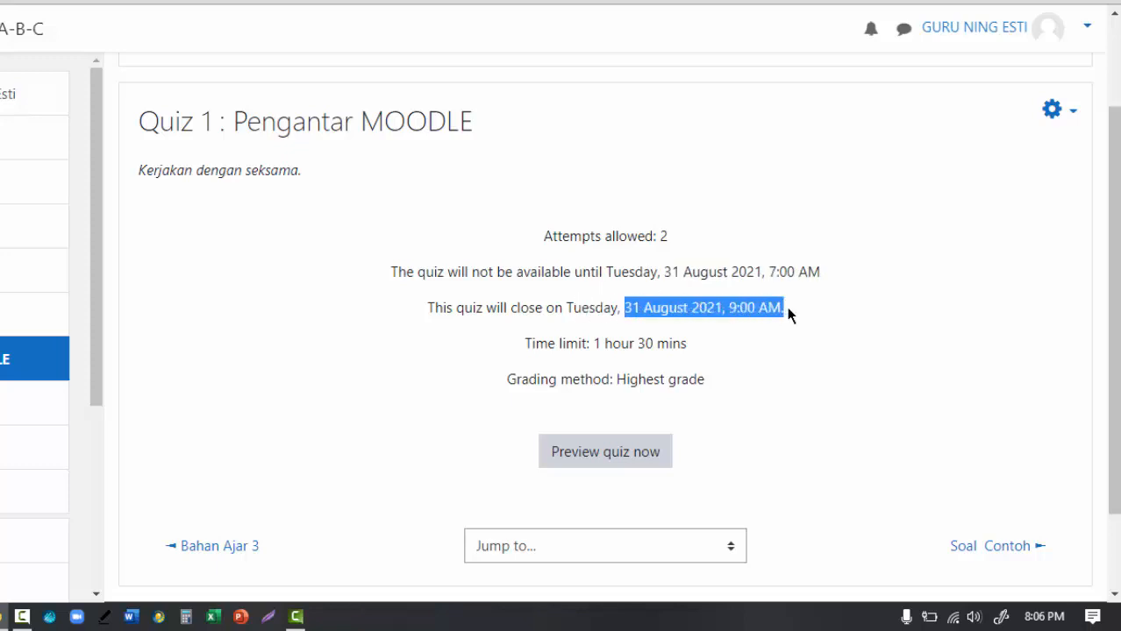
left_click(525, 342)
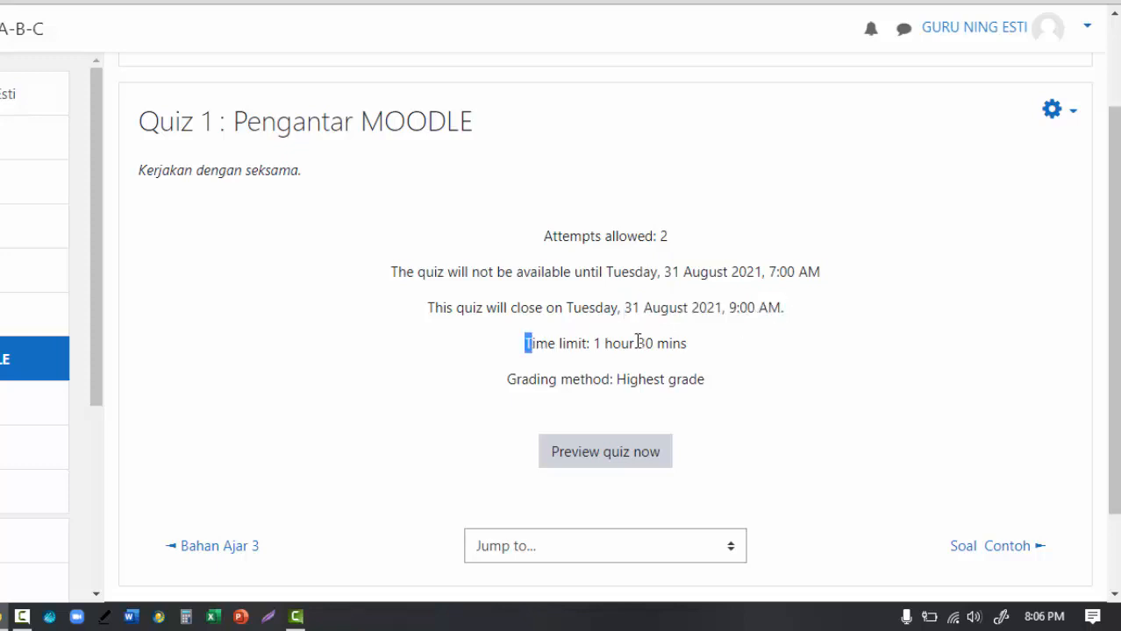
double_click(595, 344)
left_click_drag(639, 346, 692, 359)
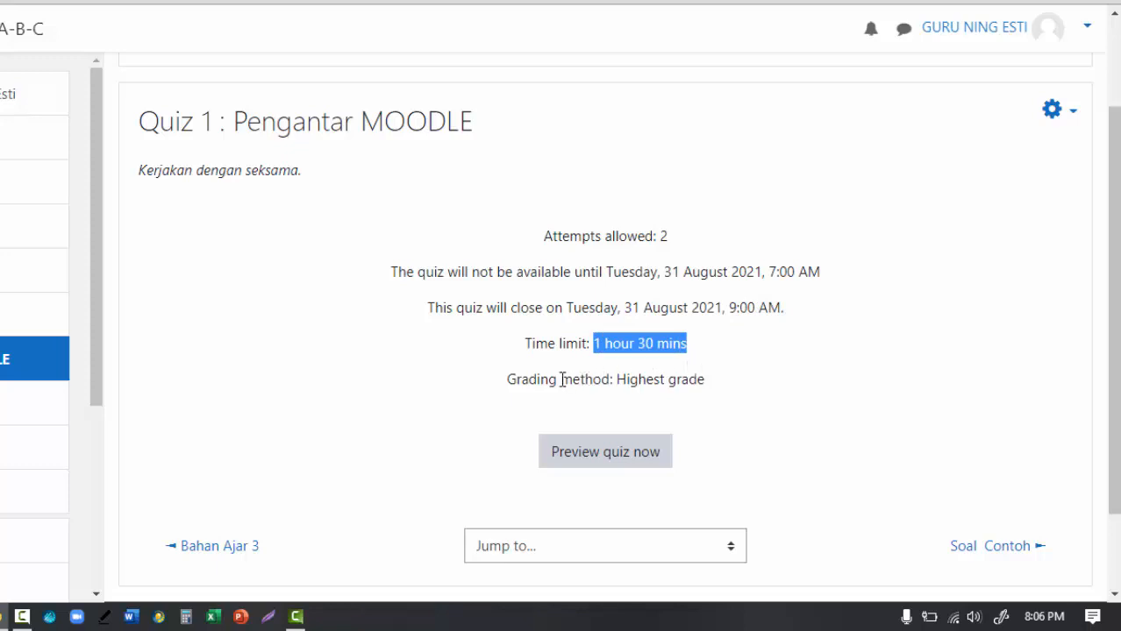
left_click_drag(614, 380, 706, 386)
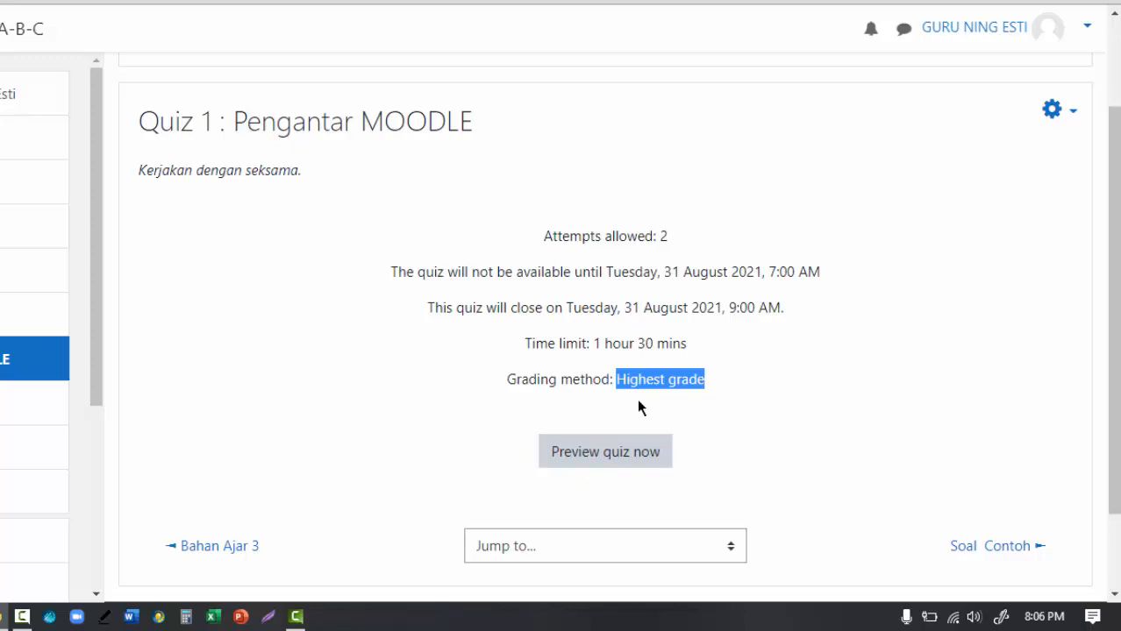
Step: Start a preview attempt of the quiz and look through its questions and navigation block
left_click(618, 456)
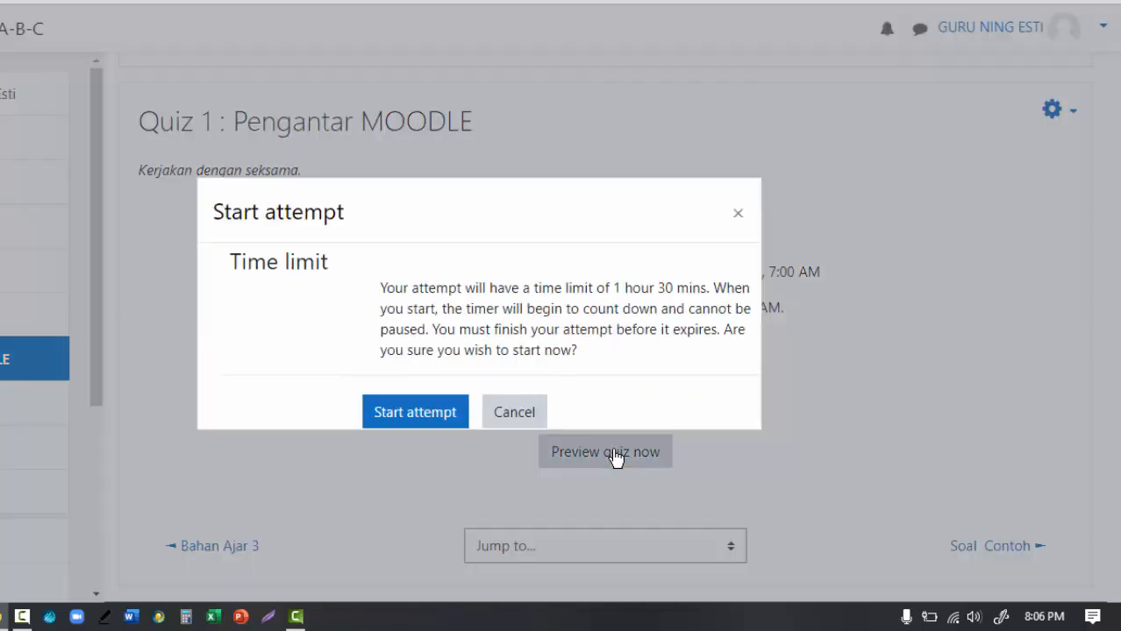
left_click(449, 419)
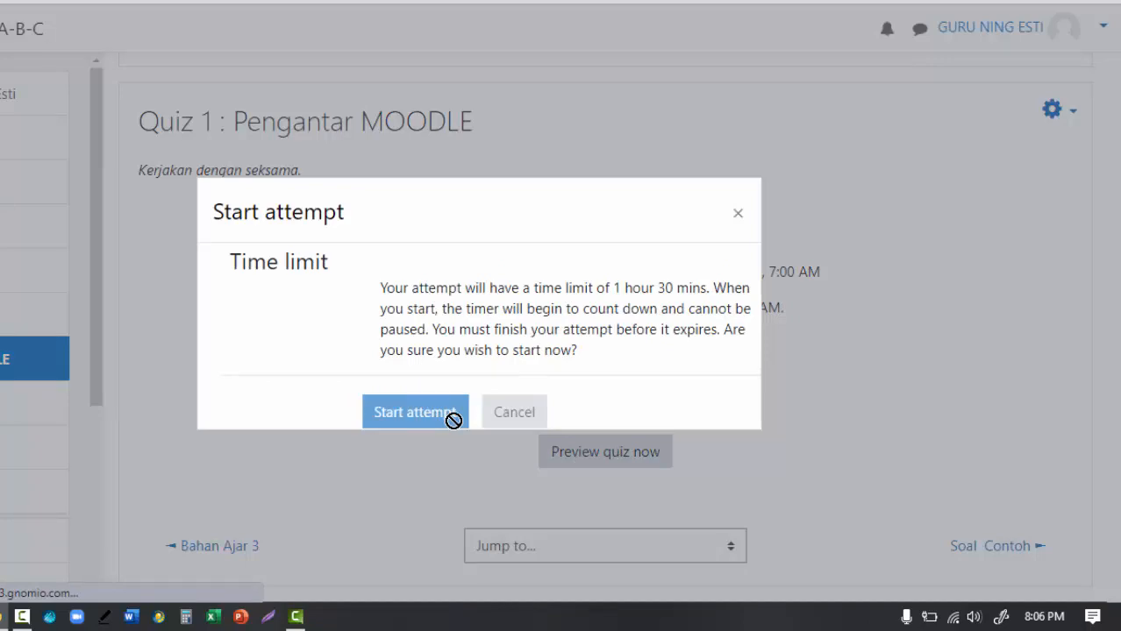
scroll(660, 400, "down", 3)
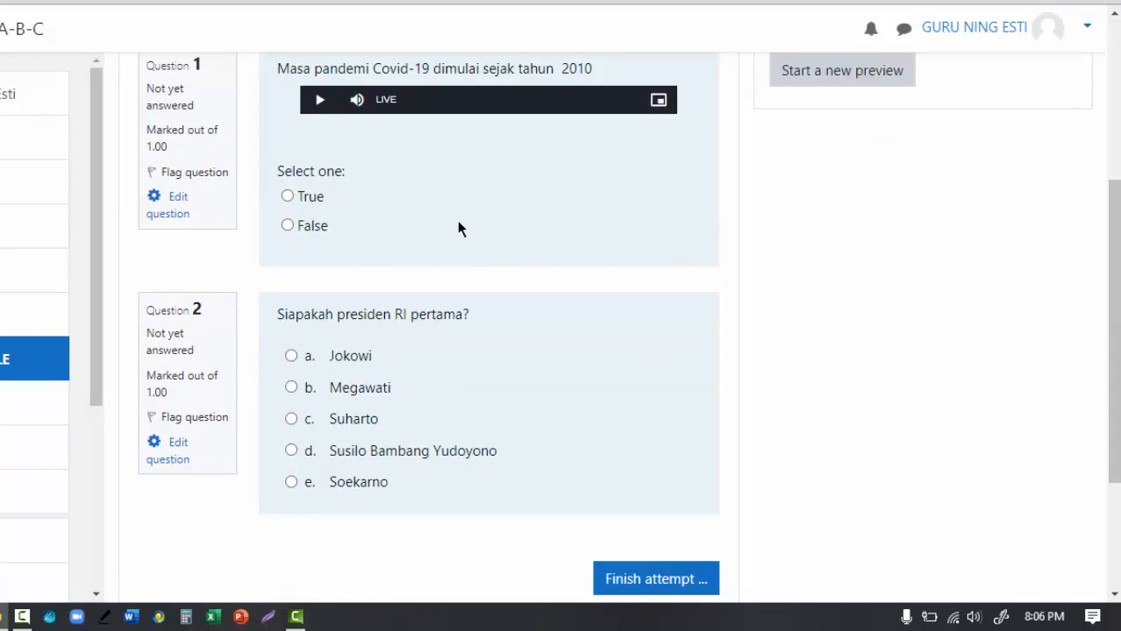
scroll(457, 228, "up", 1)
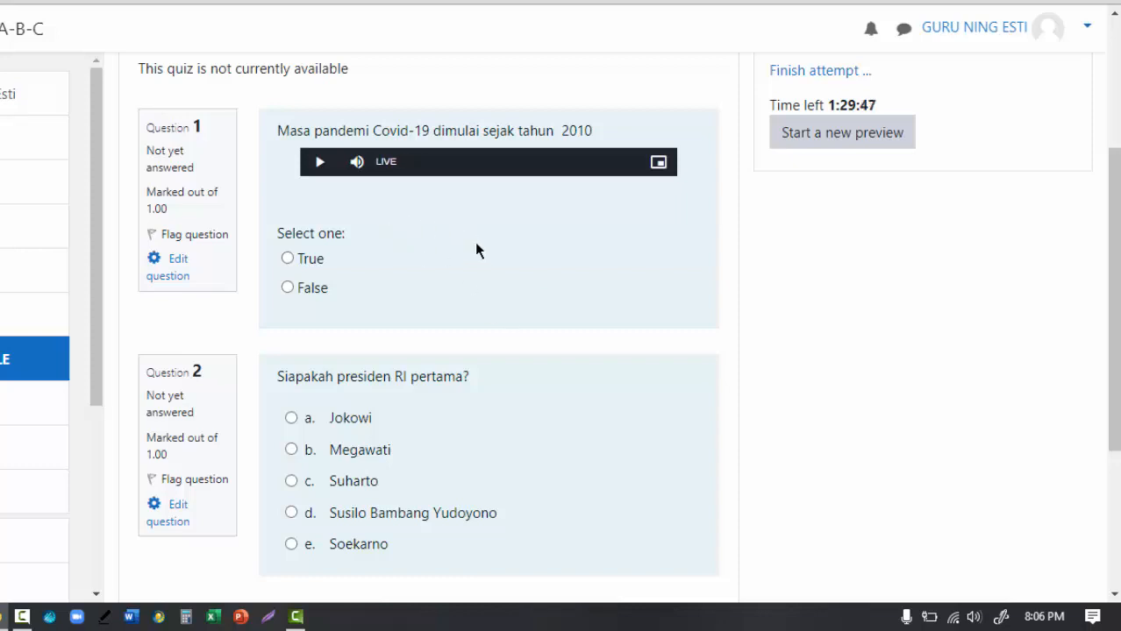
scroll(526, 315, "down", 3)
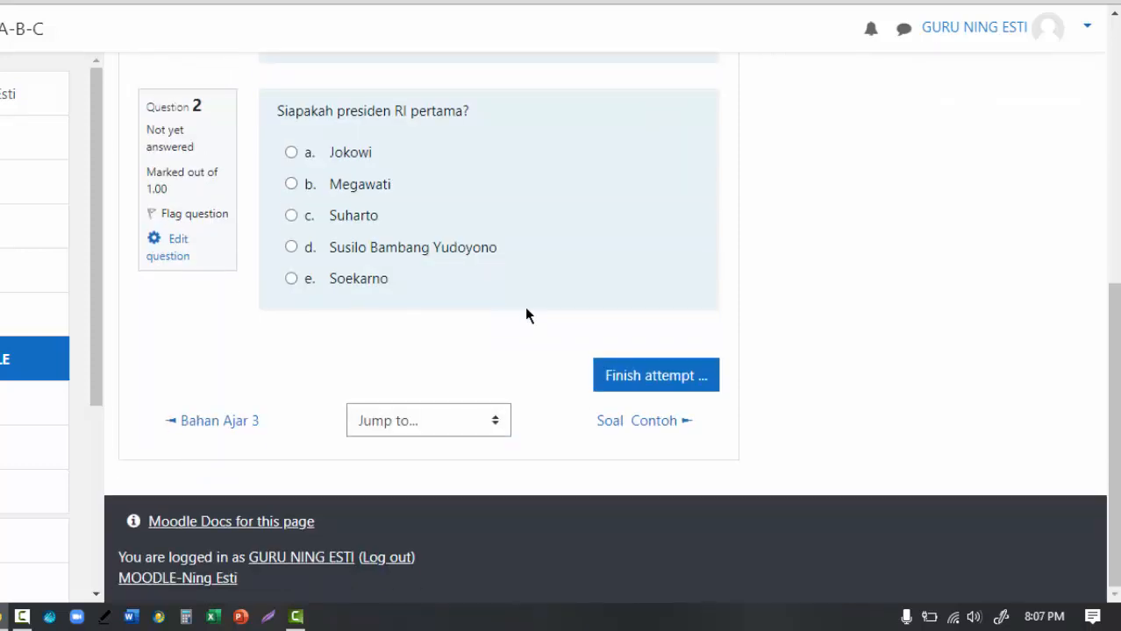
scroll(526, 314, "up", 5)
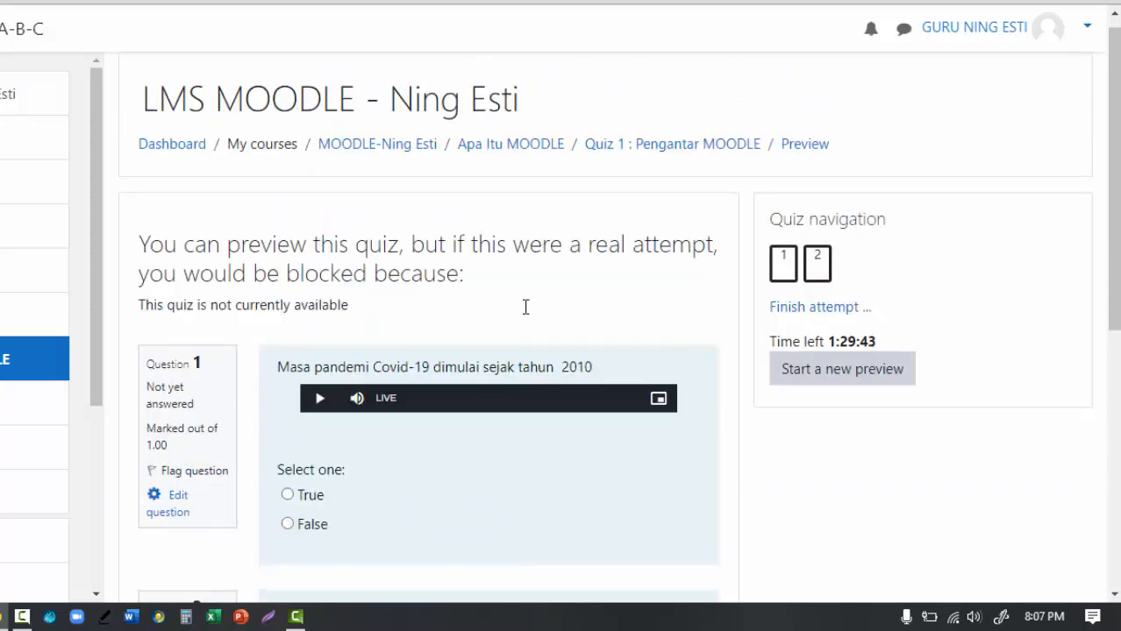